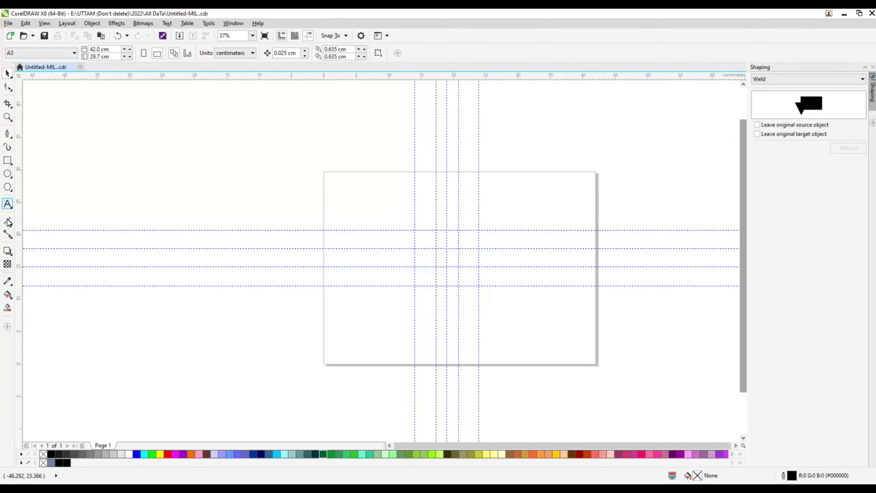
Type a letter A on the canvas and set it in the Geometr415 Blk BT font.
click(7, 206)
click(423, 265)
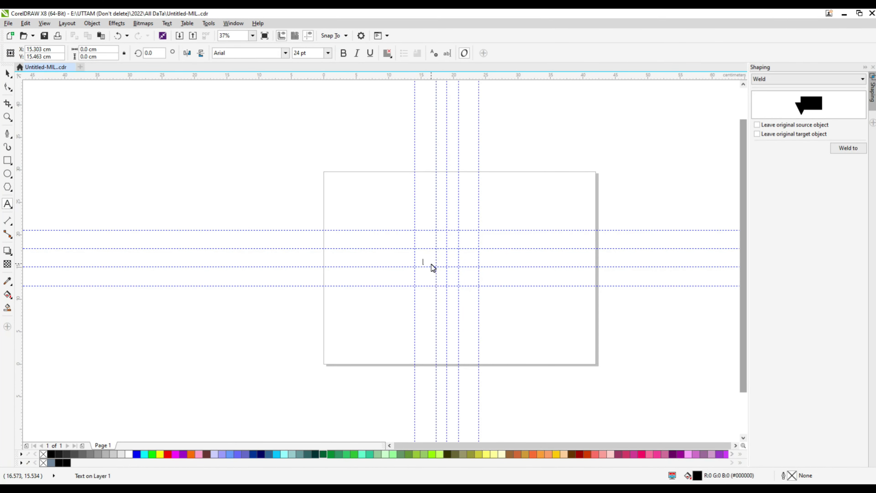
scroll(432, 264, up, 2)
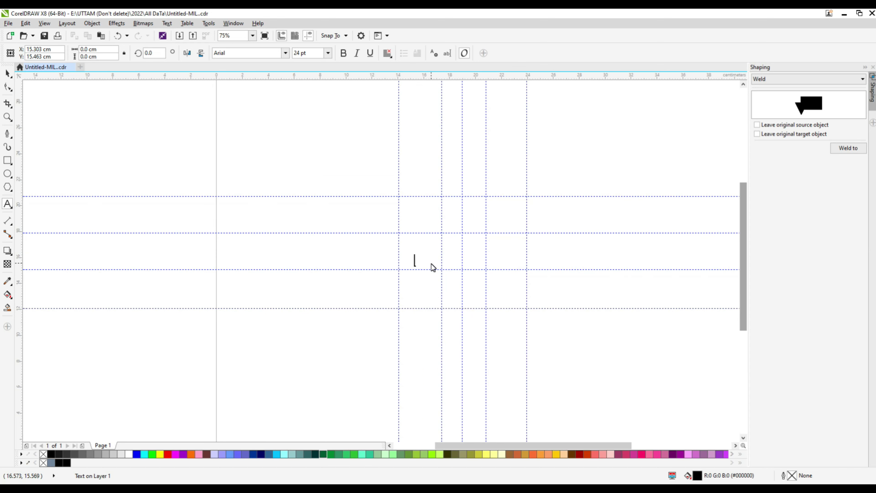
text(A)
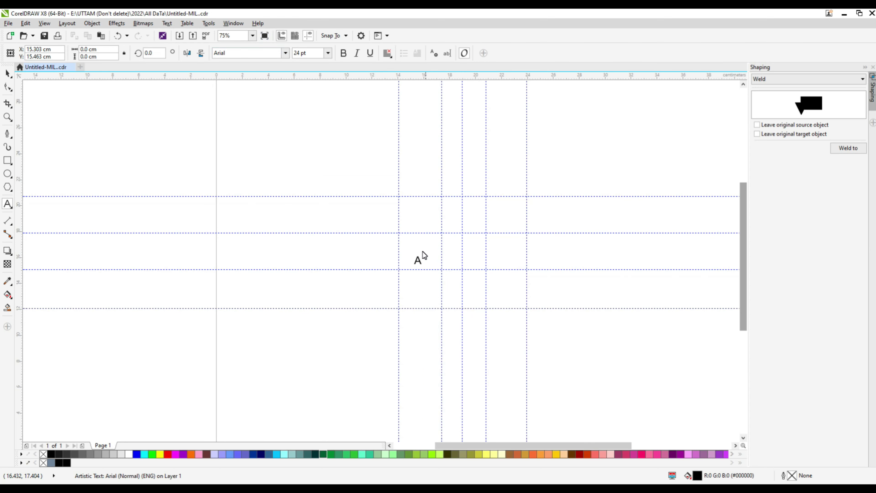
click(274, 52)
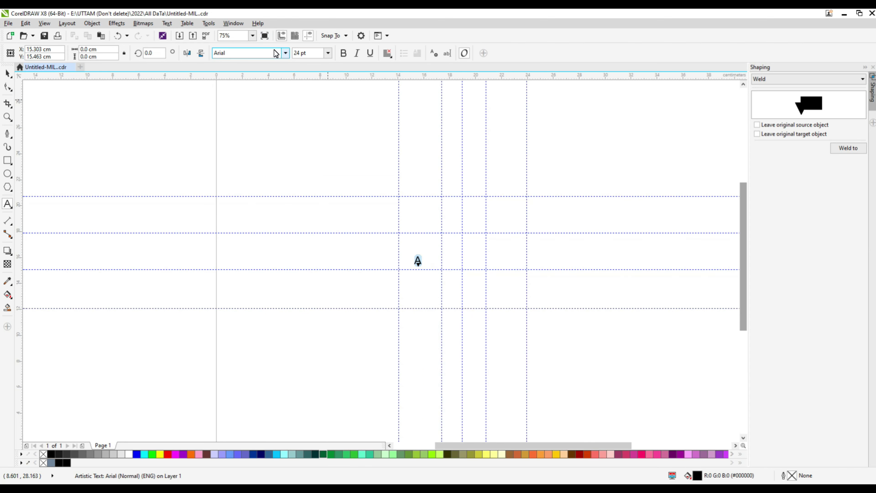
click(286, 53)
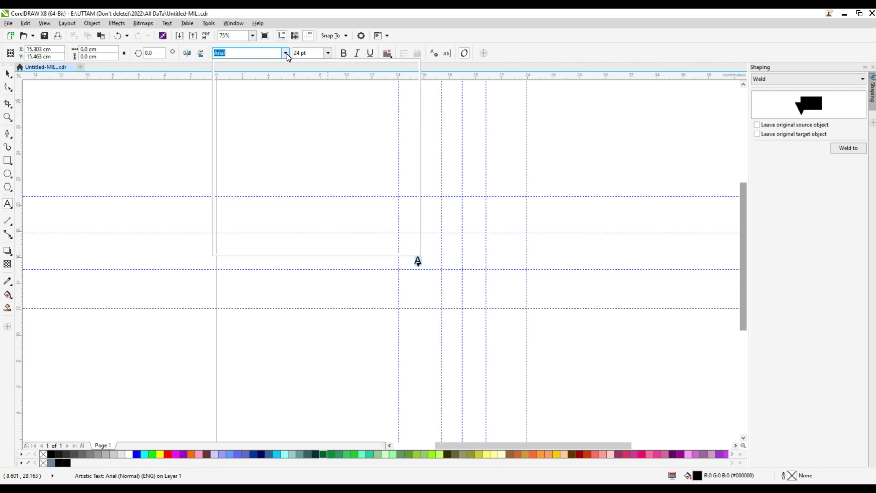
click(275, 83)
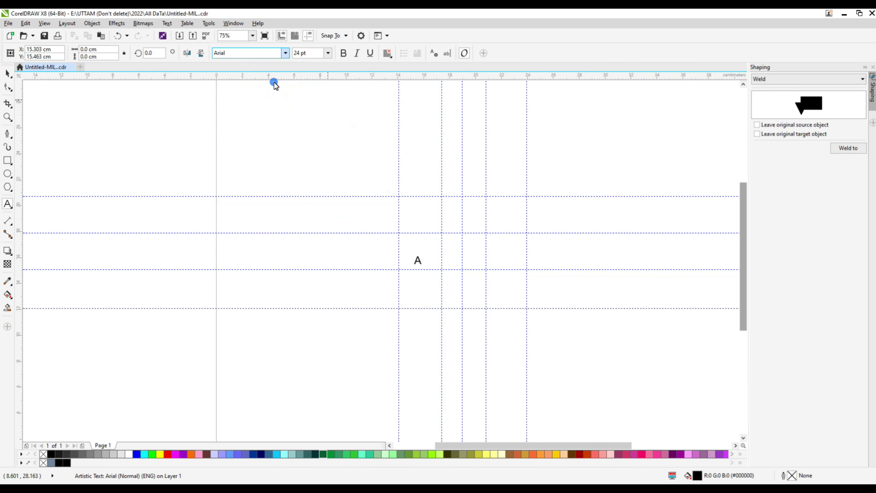
Scale the A up to about 347 pt and move it right into the guideline grid.
click(8, 76)
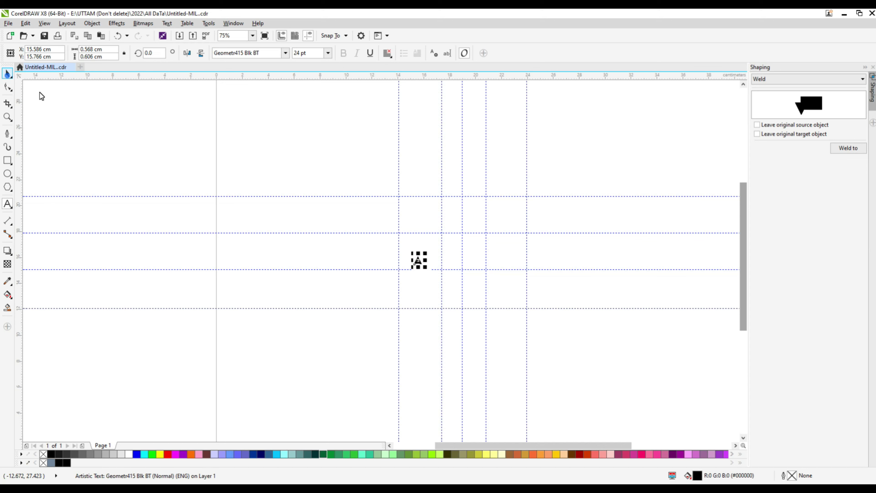
mouse_move(427, 269)
mouse_down()
mouse_move(496, 341)
mouse_move(483, 323)
mouse_up()
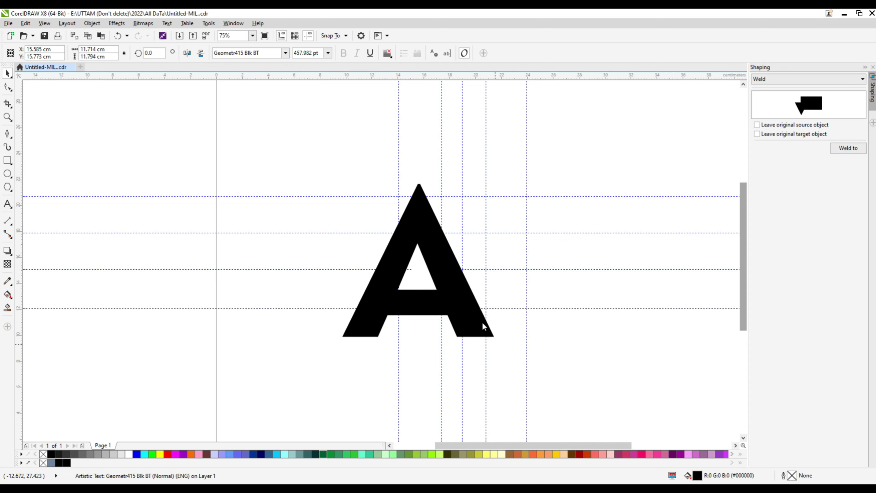
drag(482, 324, 485, 326)
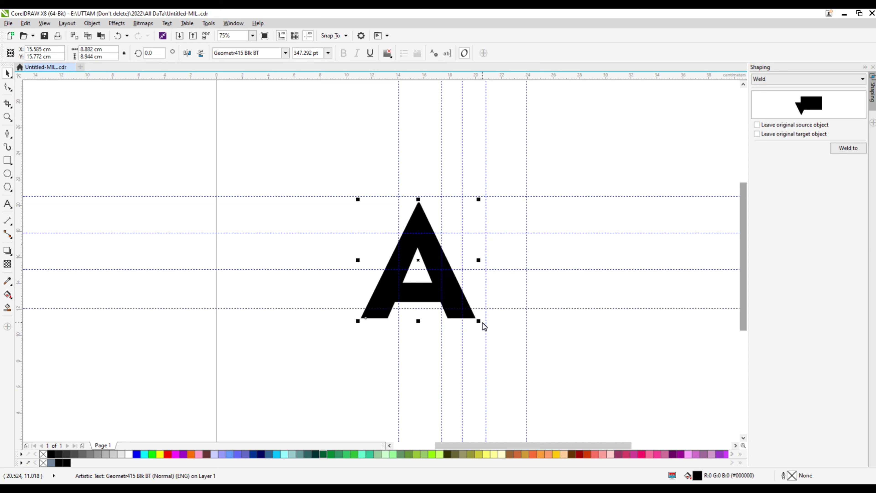
drag(420, 264, 461, 258)
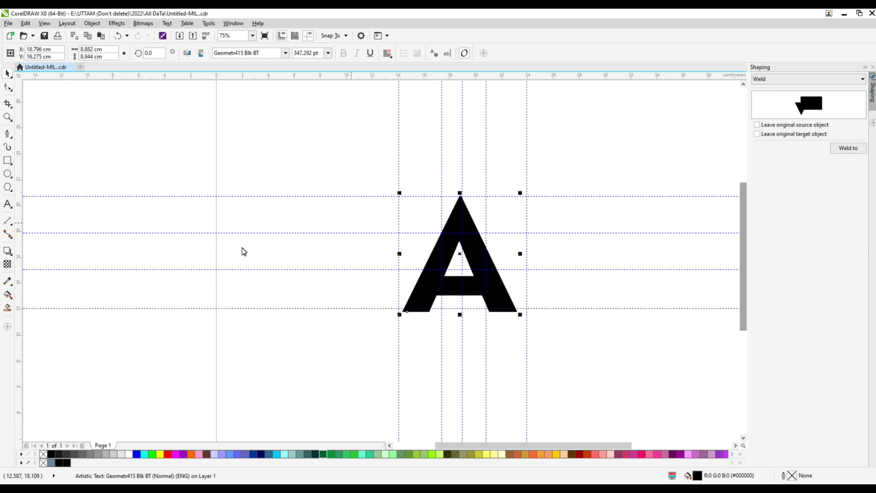
Smart Fill the A into a curve copy and delete the original text A.
click(6, 307)
click(420, 304)
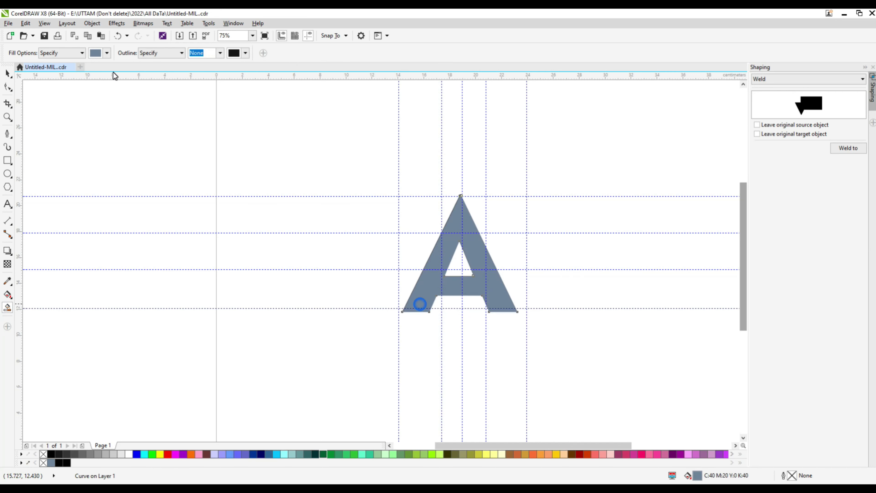
click(8, 73)
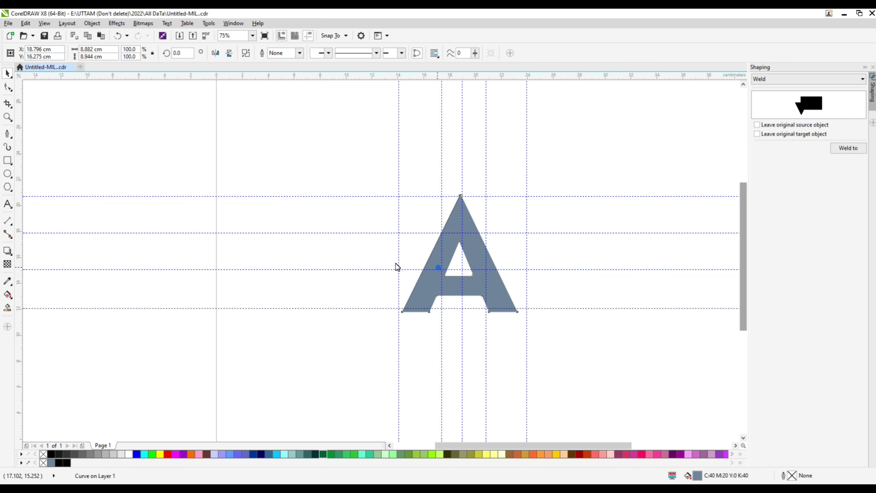
drag(438, 267, 395, 268)
right_click(494, 273)
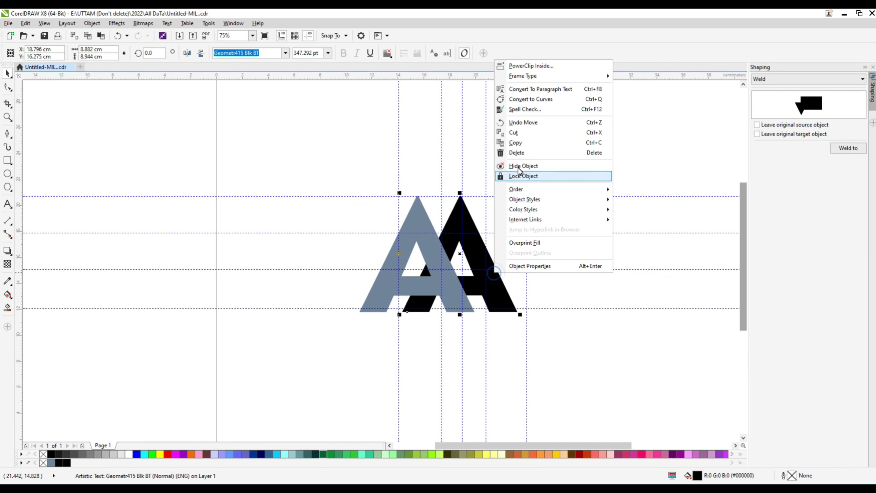
click(517, 152)
Move the curve A back between the guides with a 0.01 cm outline and no fill.
click(451, 281)
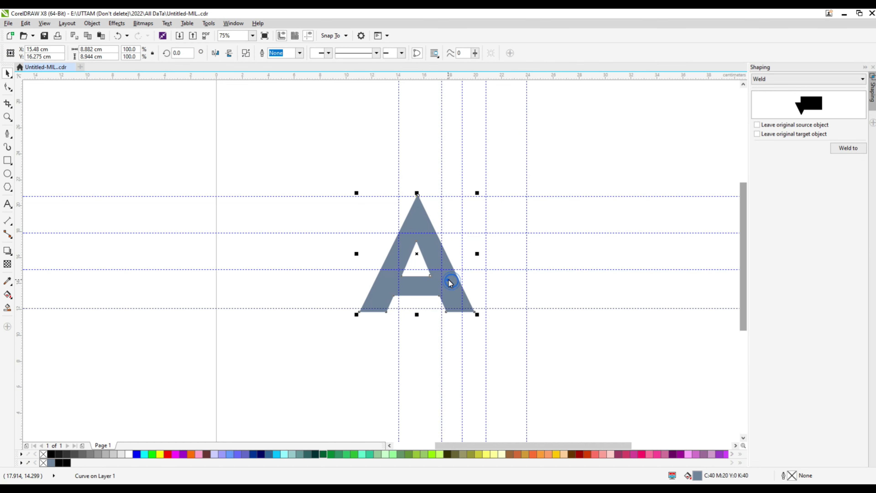
drag(451, 282, 493, 281)
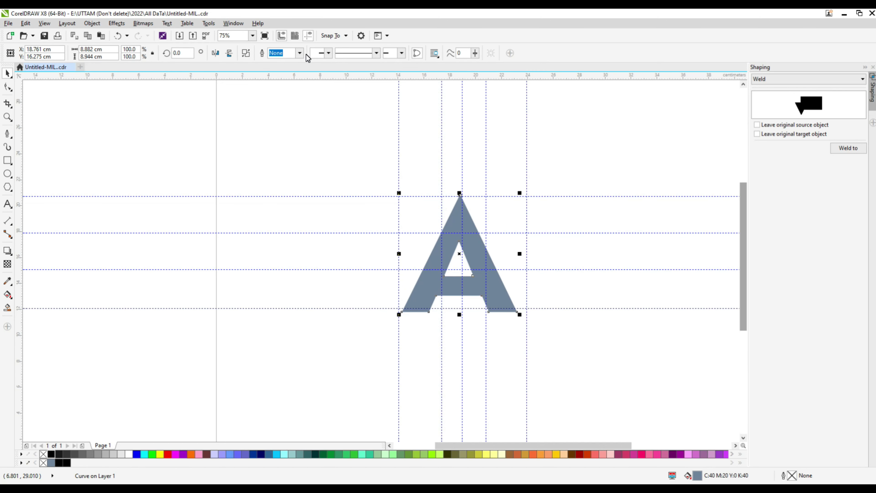
click(300, 53)
click(285, 77)
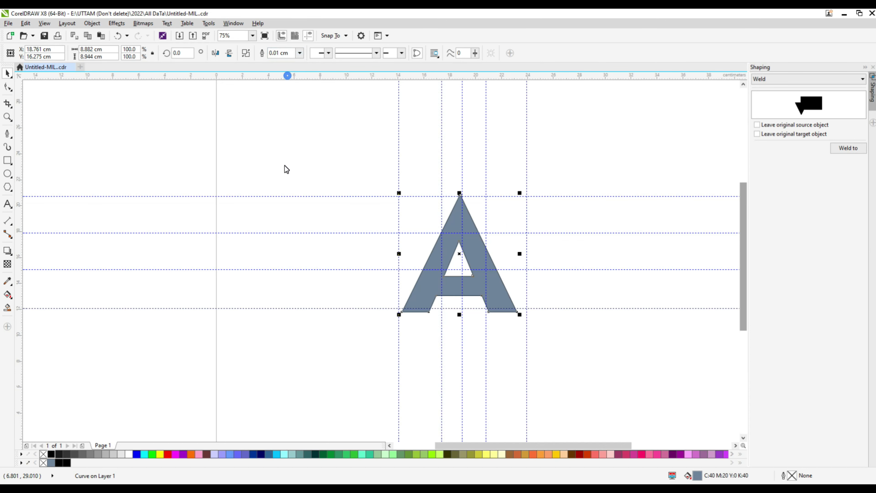
click(43, 454)
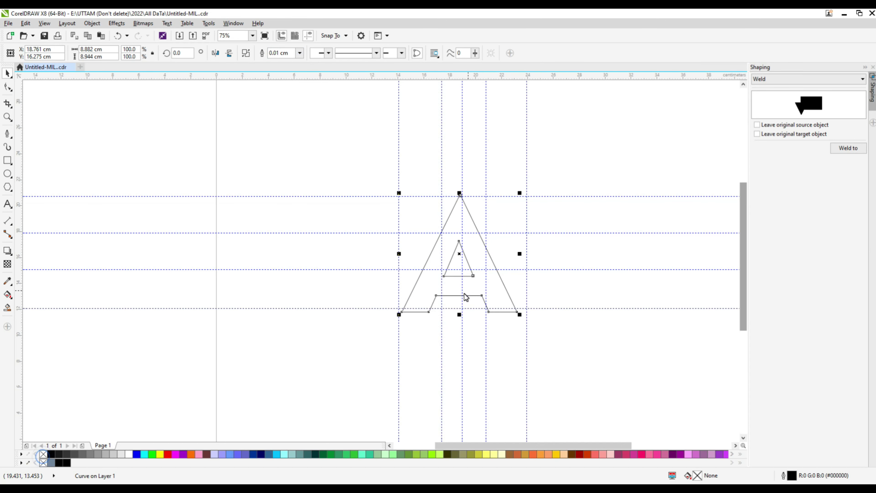
Flatten the A outline slightly and stretch both sides out toward the vertical guidelines.
scroll(455, 306, up, 1)
scroll(460, 320, up, 2)
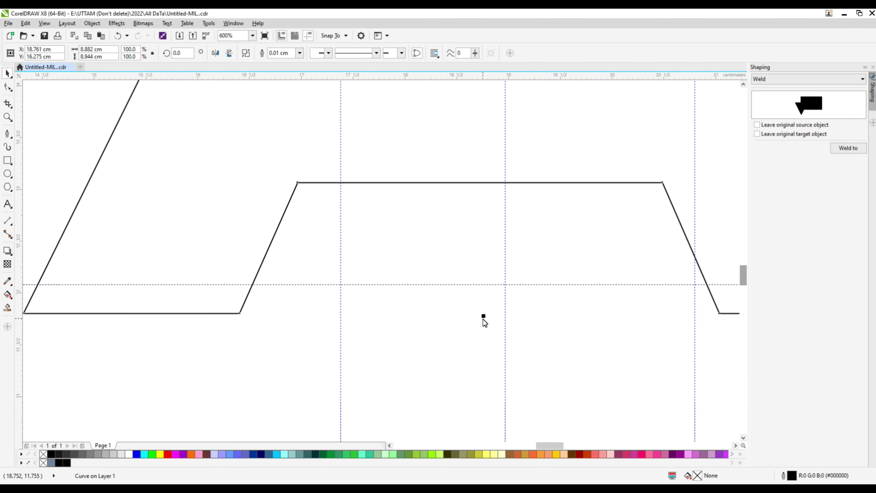
drag(483, 316, 482, 293)
scroll(414, 295, down, 1)
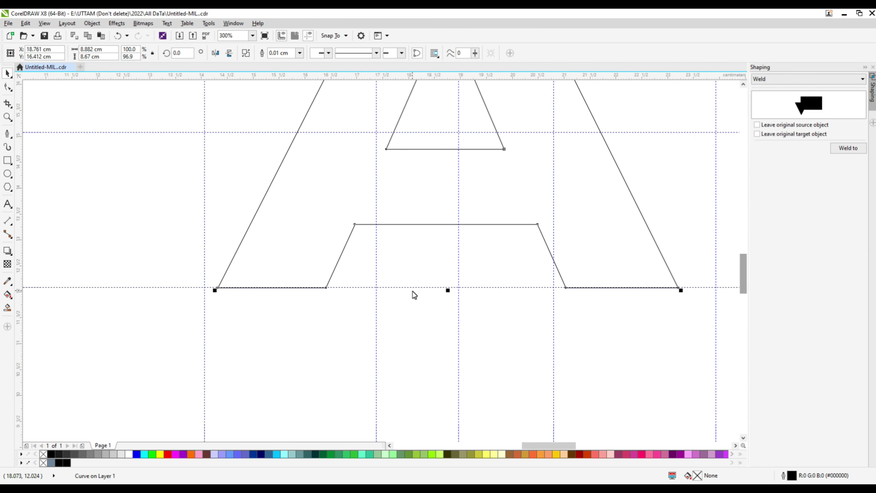
scroll(552, 197, down, 1)
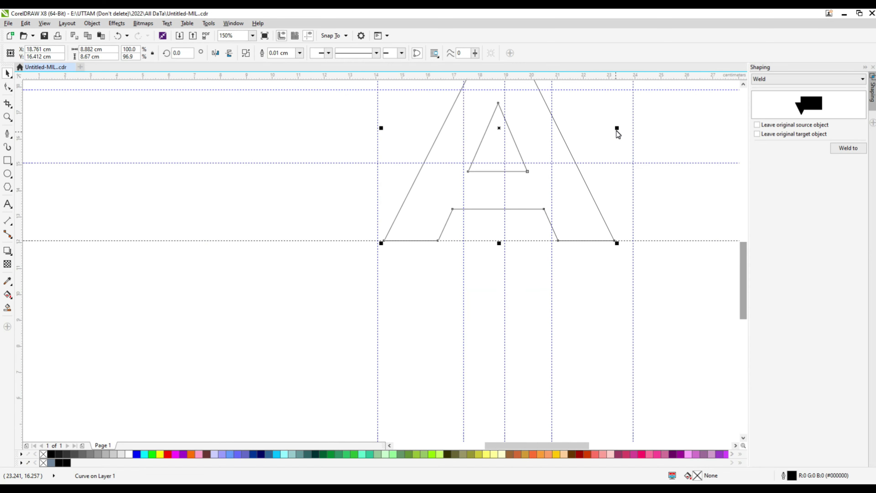
drag(617, 132, 625, 132)
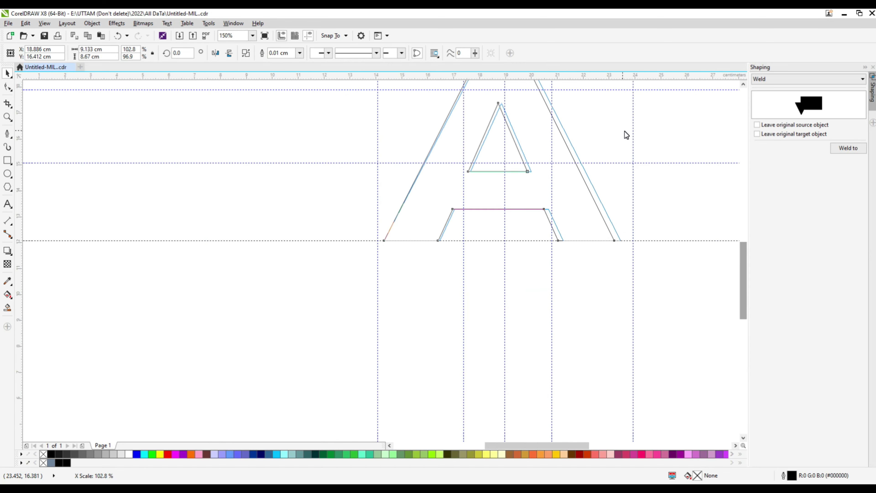
drag(624, 132, 634, 132)
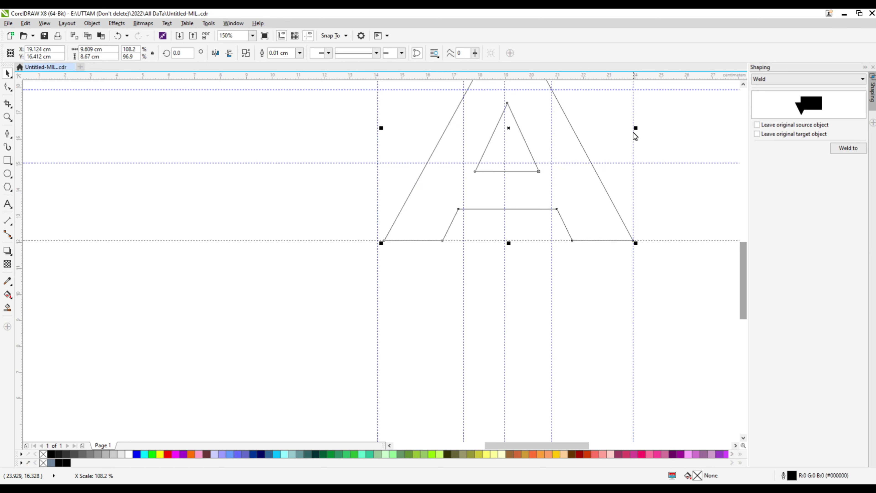
drag(381, 129, 377, 132)
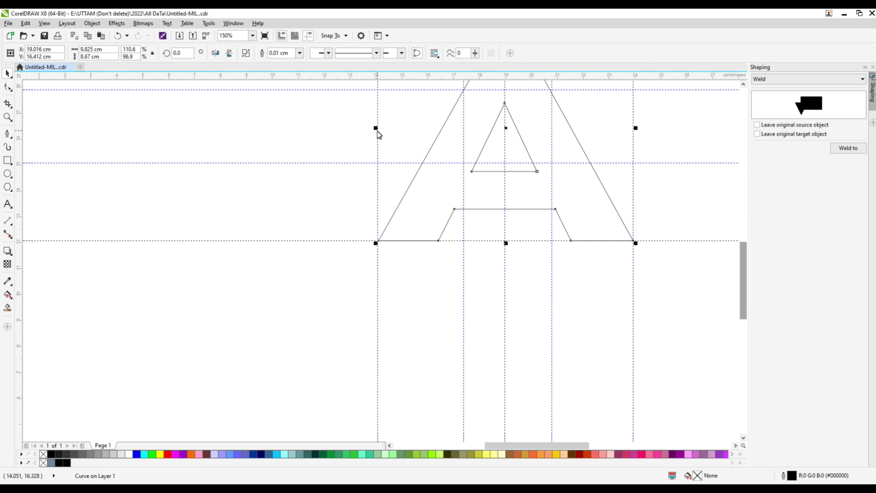
Widen the left side further and lower the apex to the top guideline (111.1% × 96.6%).
scroll(374, 238, up, 3)
scroll(374, 268, down, 3)
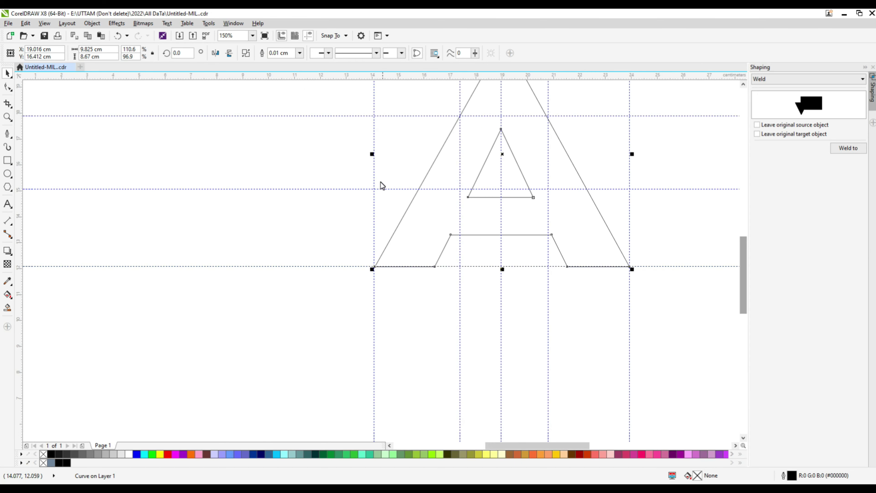
drag(379, 132, 374, 132)
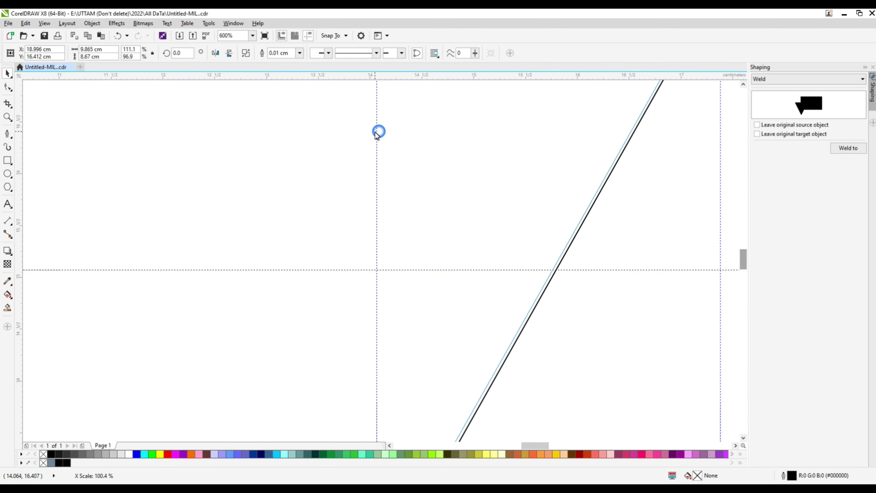
scroll(380, 199, down, 3)
scroll(464, 276, down, 2)
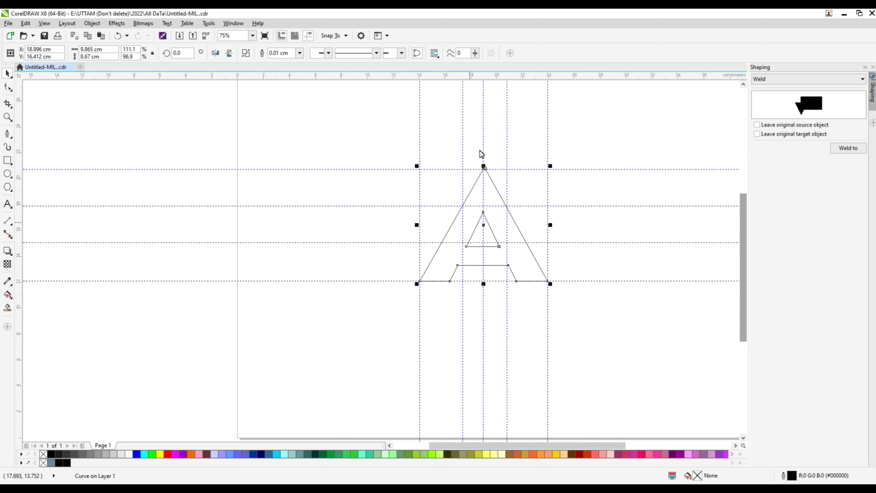
scroll(484, 165, up, 4)
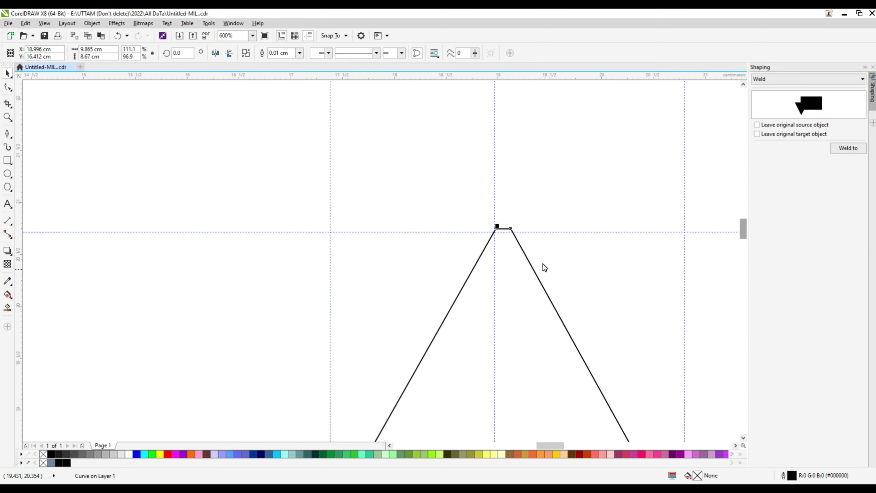
scroll(493, 228, up, 2)
drag(511, 238, 507, 247)
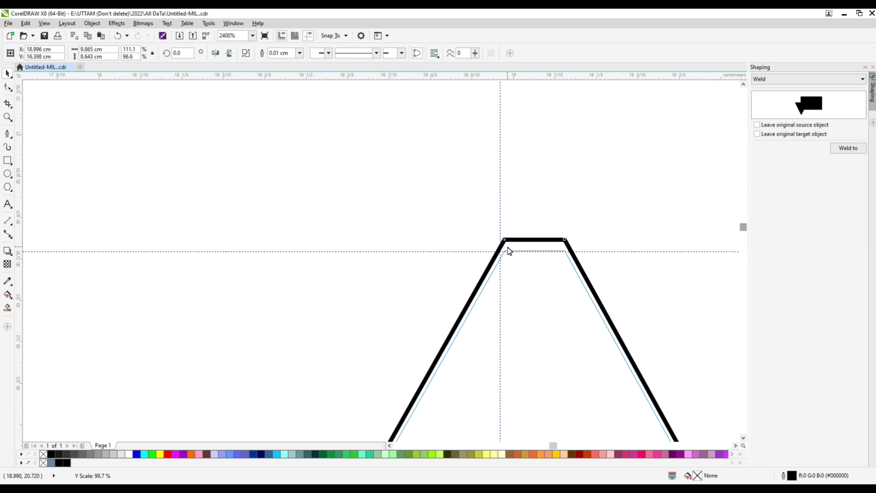
scroll(507, 247, down, 2)
scroll(509, 224, down, 2)
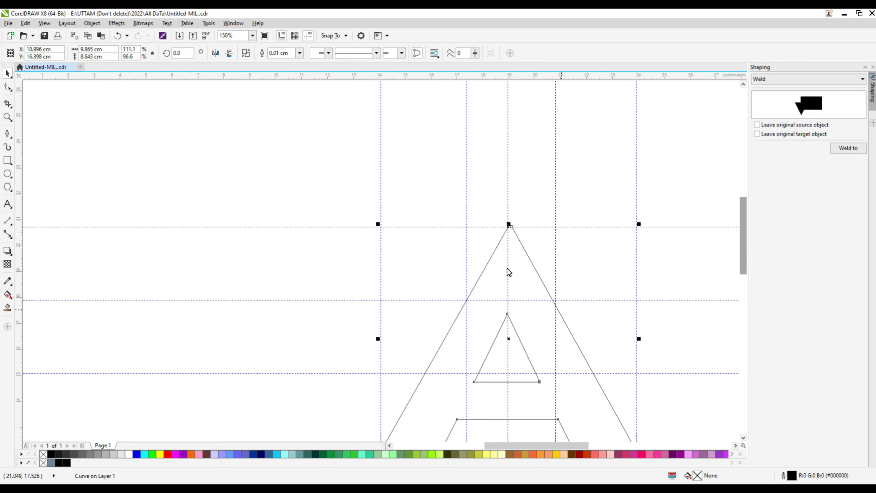
Delete the duplicate node at the triangle's apex.
click(8, 87)
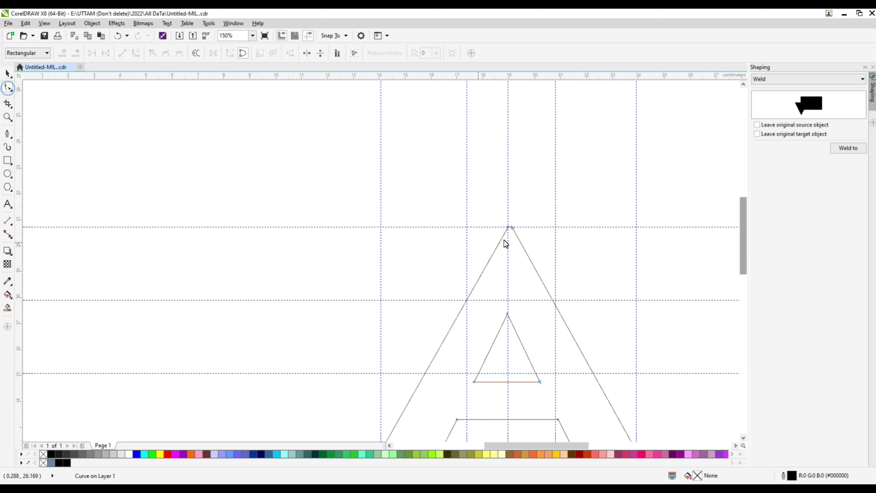
double_click(512, 228)
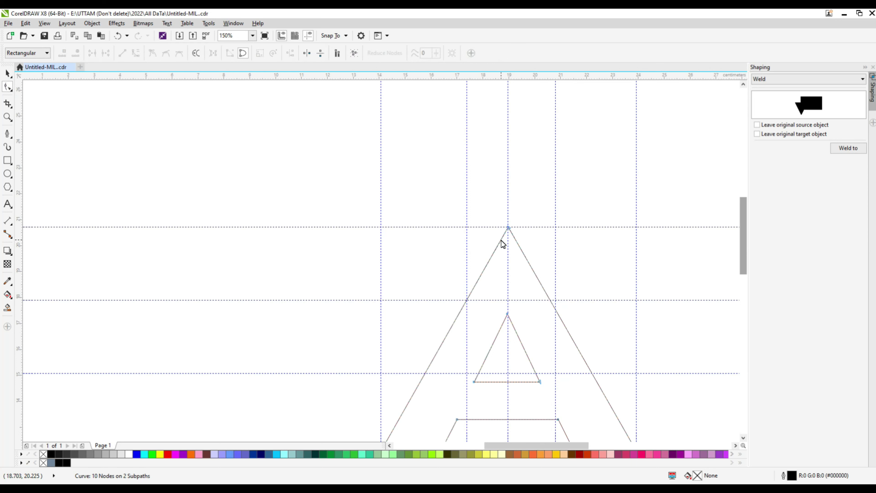
key(ctrl+z)
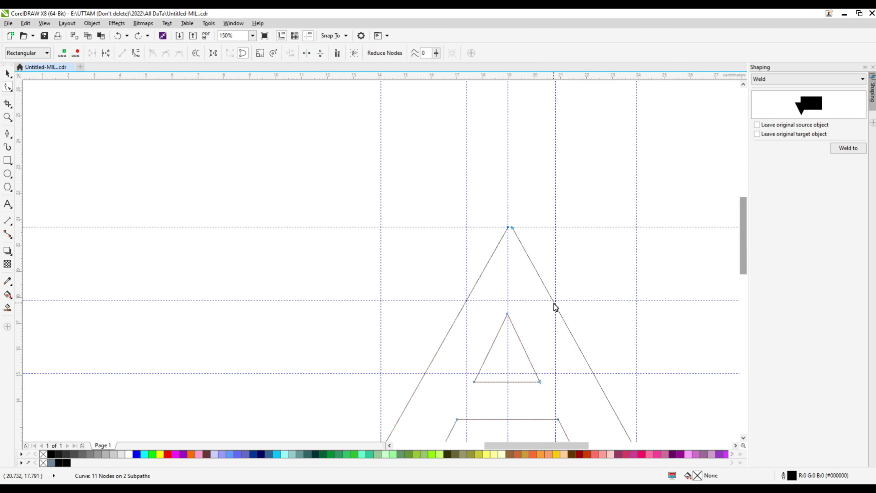
double_click(513, 227)
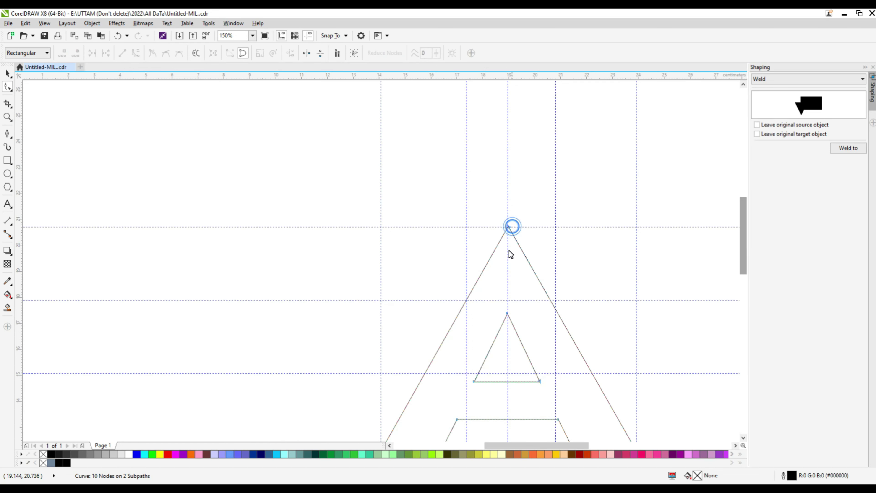
Select and delete all nodes of the small inner triangle.
scroll(509, 252, down, 2)
scroll(523, 320, up, 2)
drag(385, 217, 554, 326)
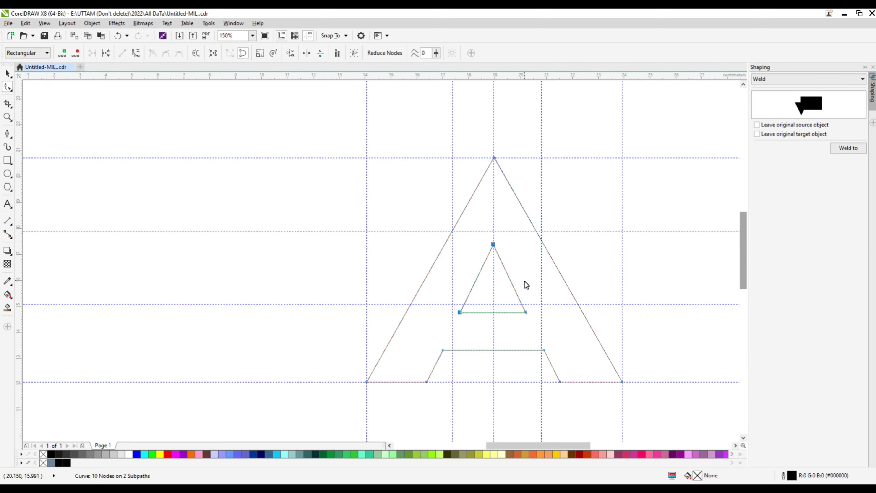
key(Delete)
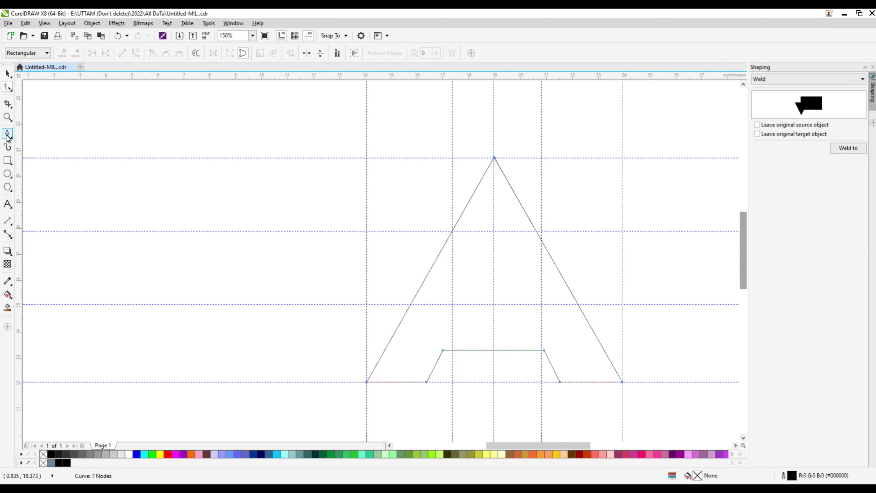
Draw a horizontal line across the A on the third guide, left end snapped to the left guide.
click(8, 137)
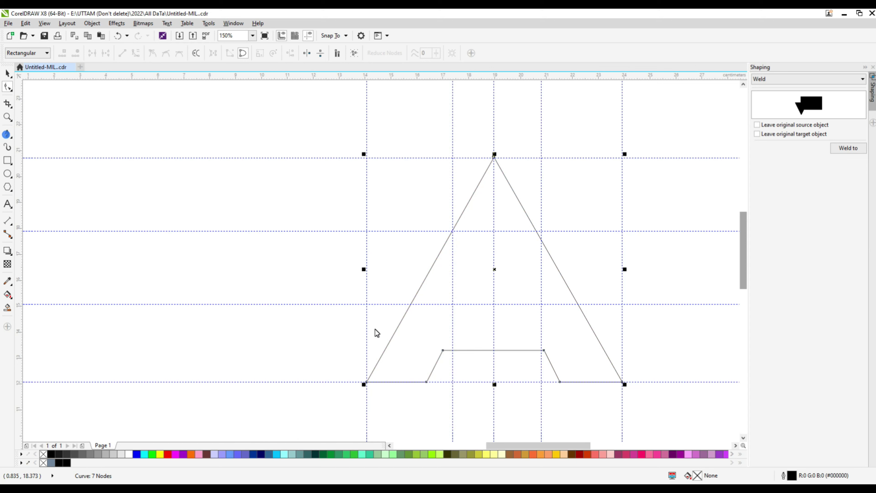
click(366, 303)
double_click(623, 304)
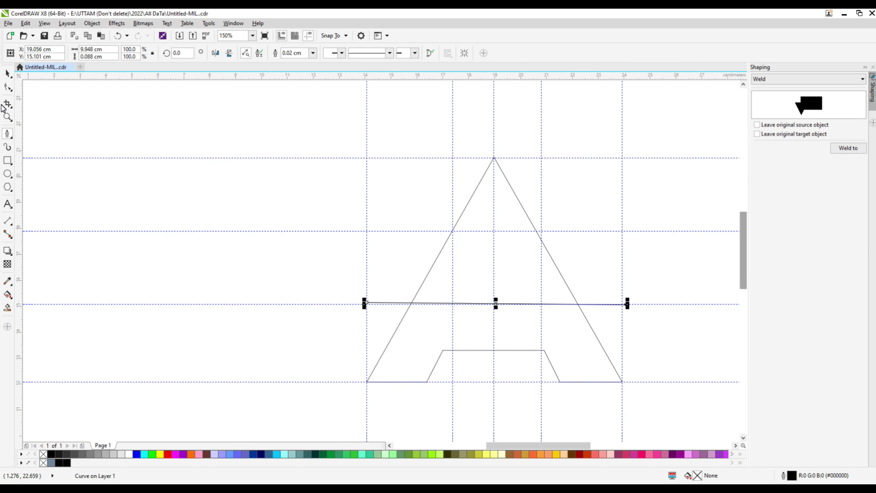
click(7, 86)
scroll(363, 301, up, 2)
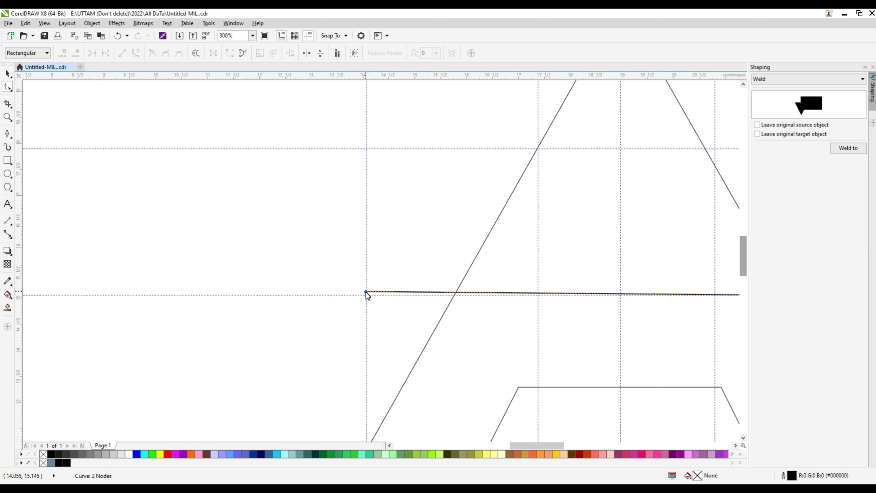
click(366, 292)
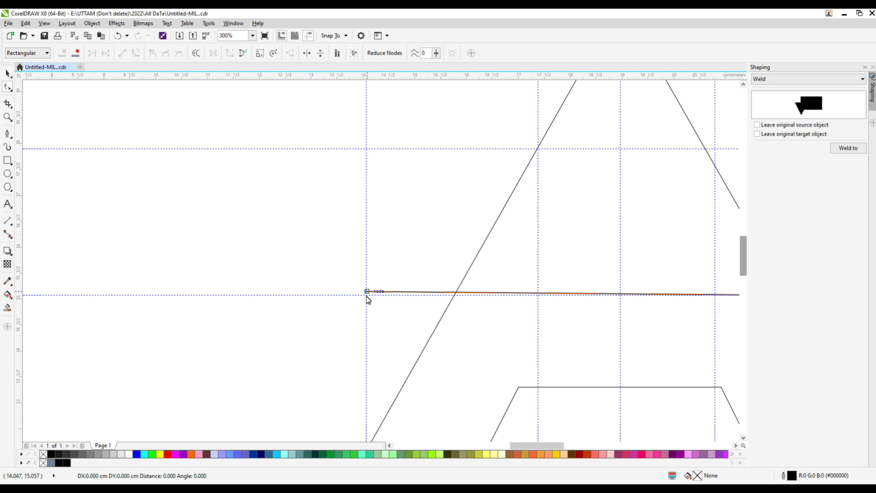
scroll(367, 296, up, 2)
drag(341, 305, 338, 318)
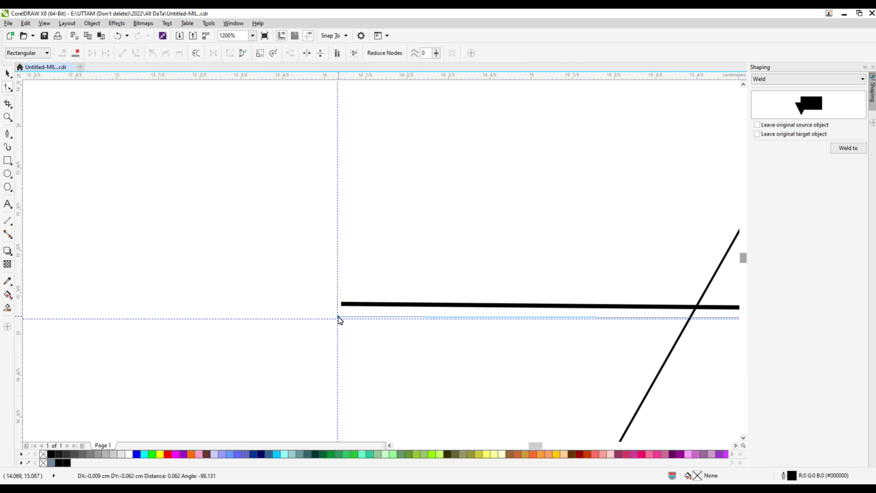
scroll(312, 297, down, 3)
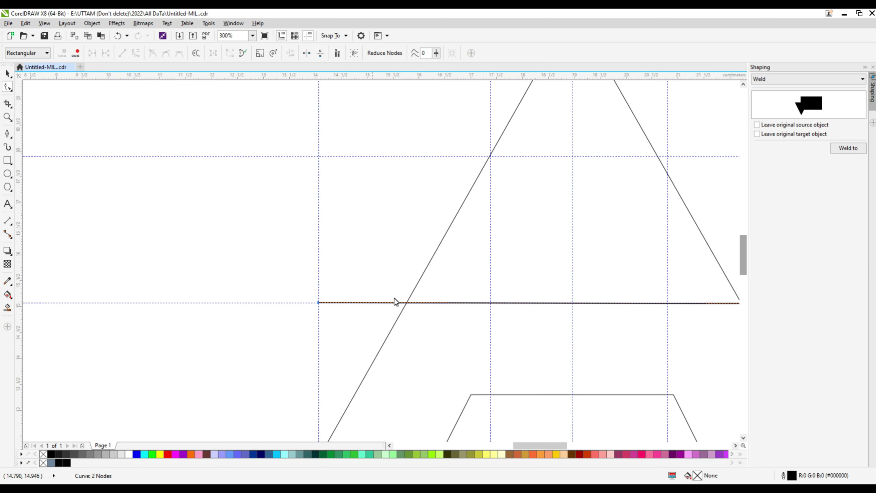
scroll(395, 301, down, 2)
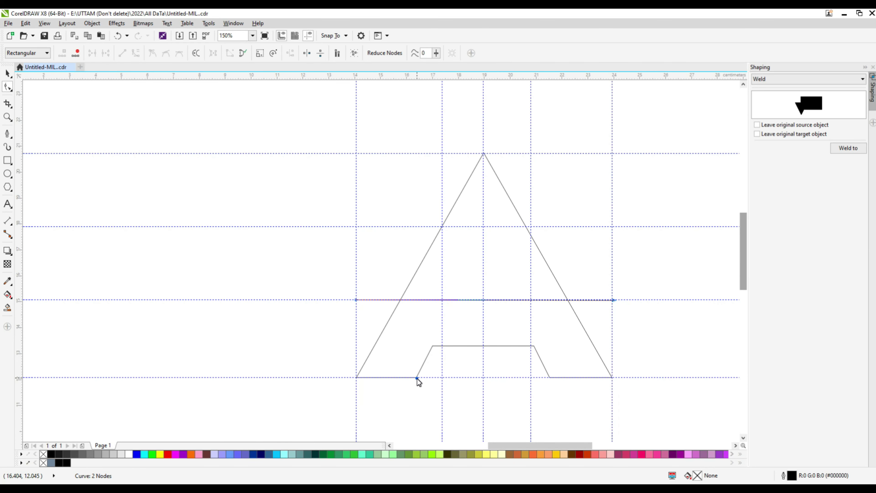
Drag the base notch's corner nodes onto the inner vertical guides along the baseline.
drag(417, 378, 447, 379)
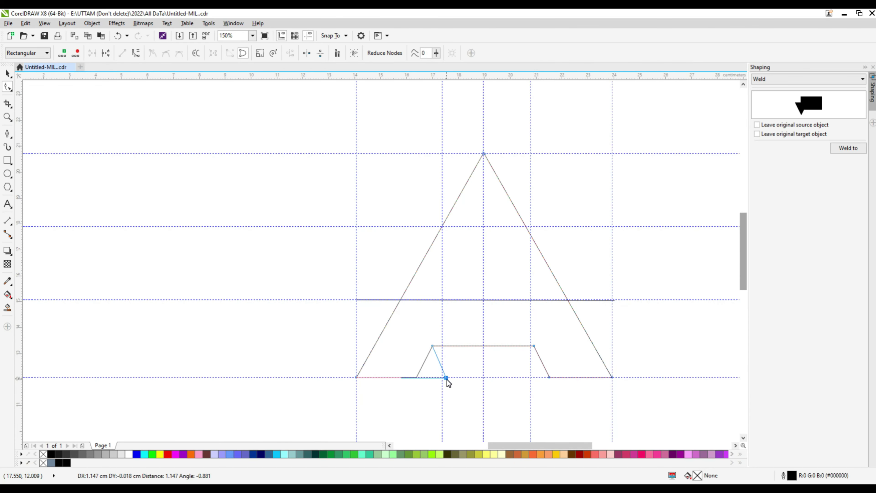
scroll(445, 378, up, 2)
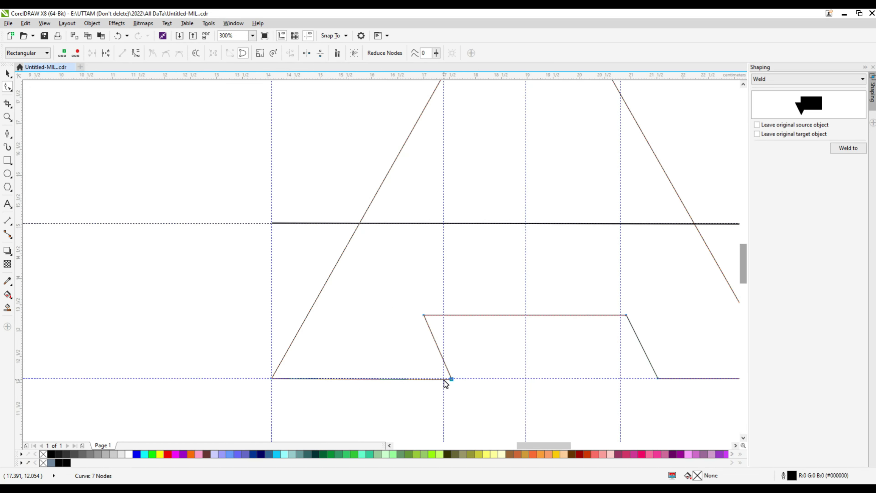
scroll(445, 379, up, 4)
drag(472, 379, 478, 374)
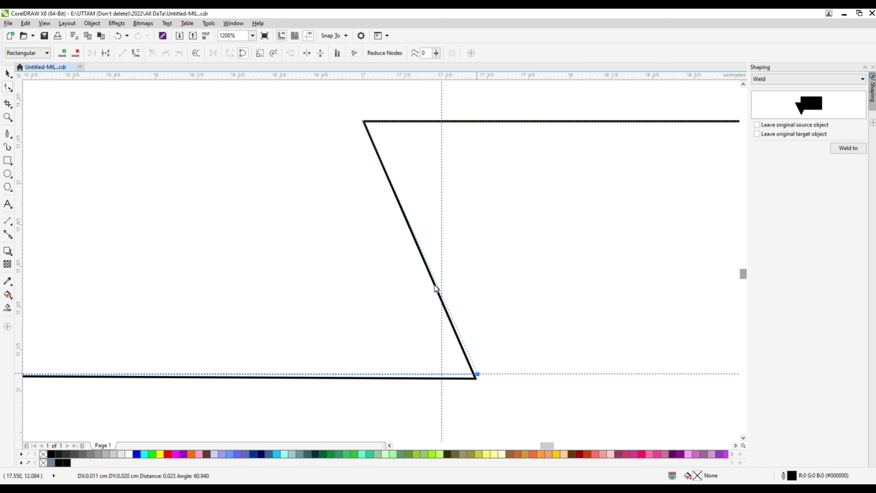
drag(366, 126, 624, 138)
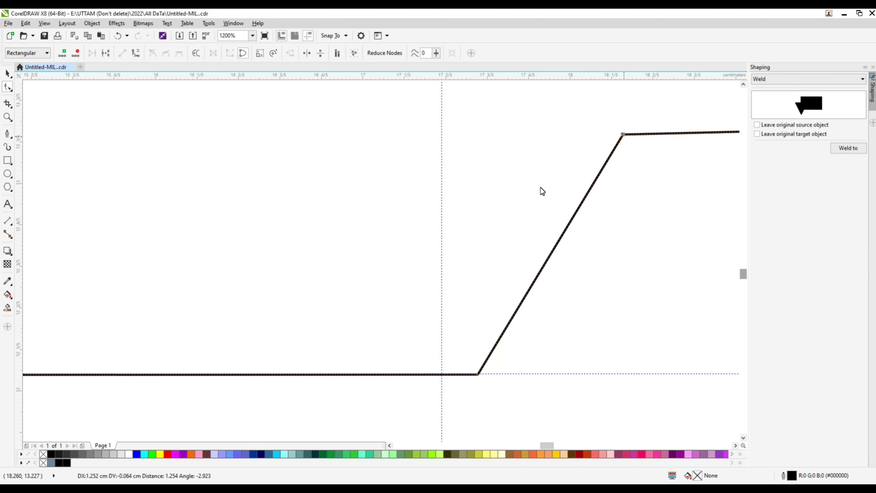
scroll(541, 187, down, 4)
drag(730, 234, 690, 235)
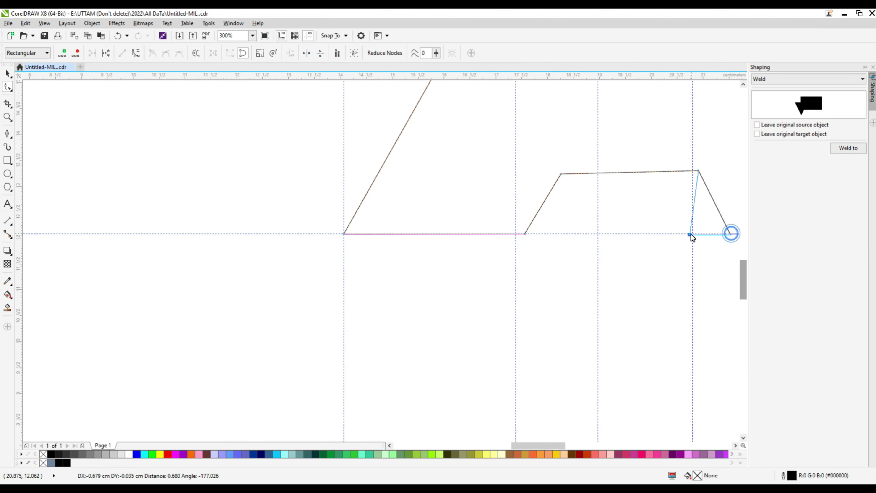
drag(699, 171, 642, 172)
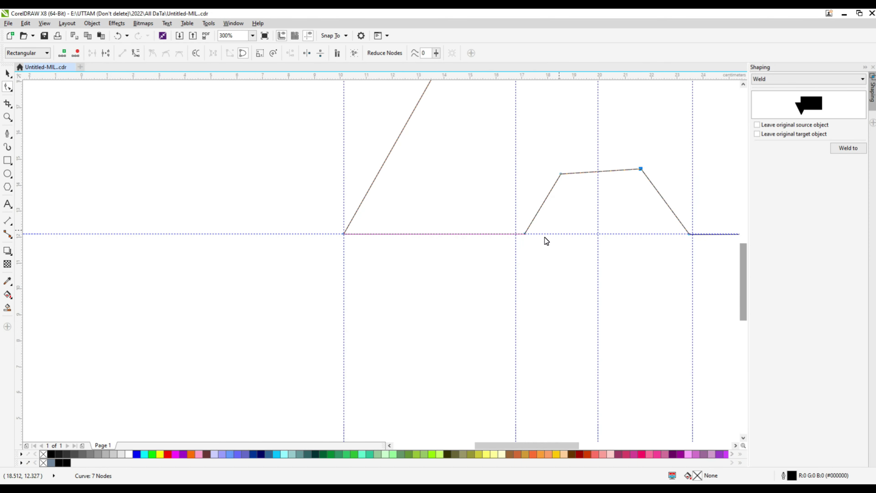
scroll(547, 241, down, 2)
scroll(574, 221, up, 1)
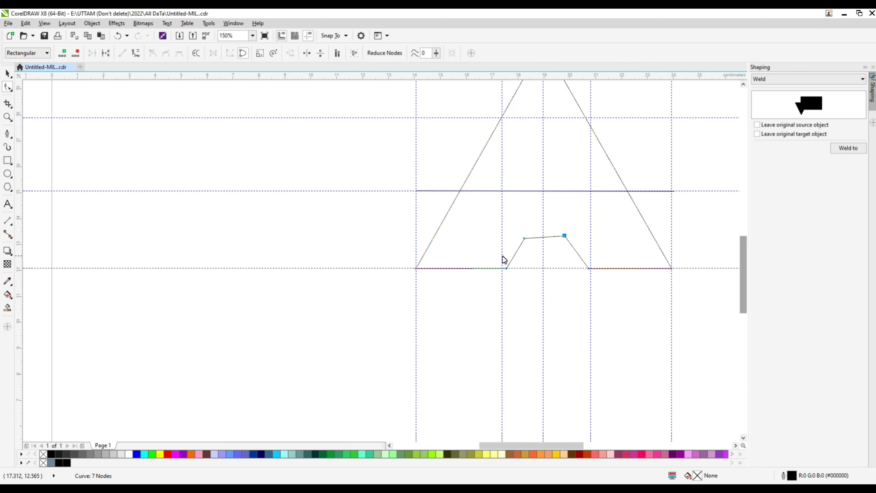
scroll(503, 255, down, 1)
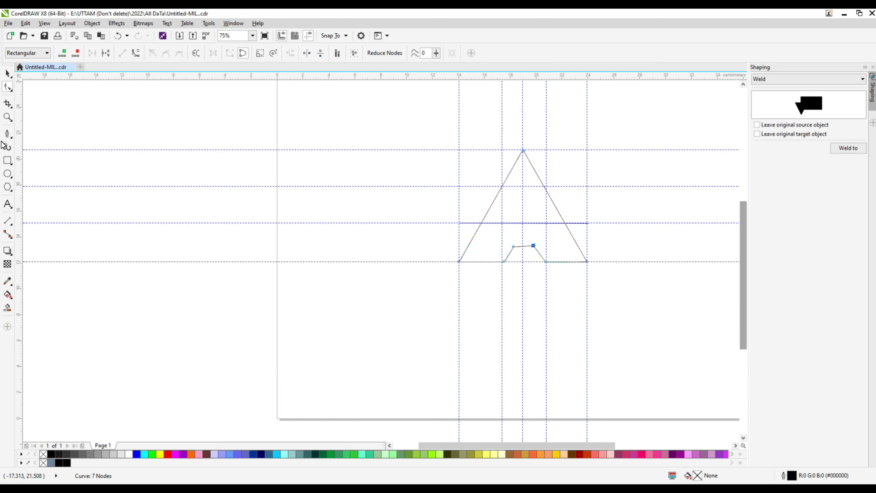
click(7, 133)
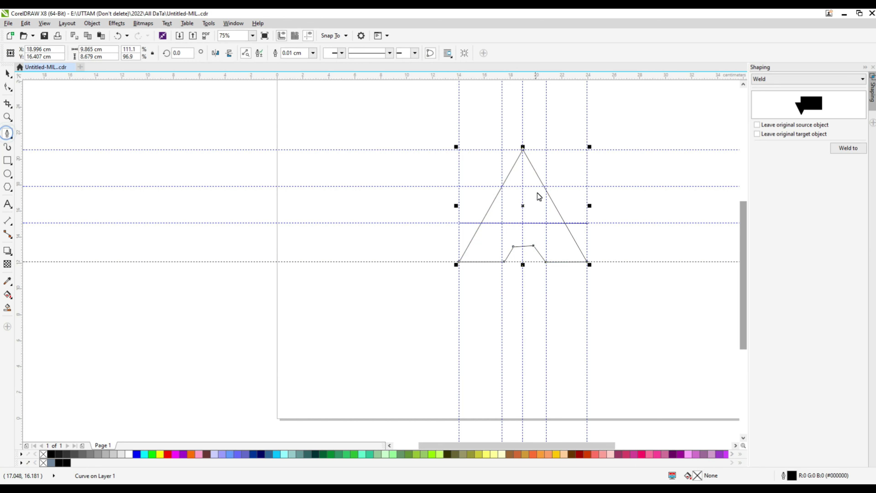
Stretch the A outline rightward to 10.074 cm wide (113.4% width).
scroll(539, 197, up, 1)
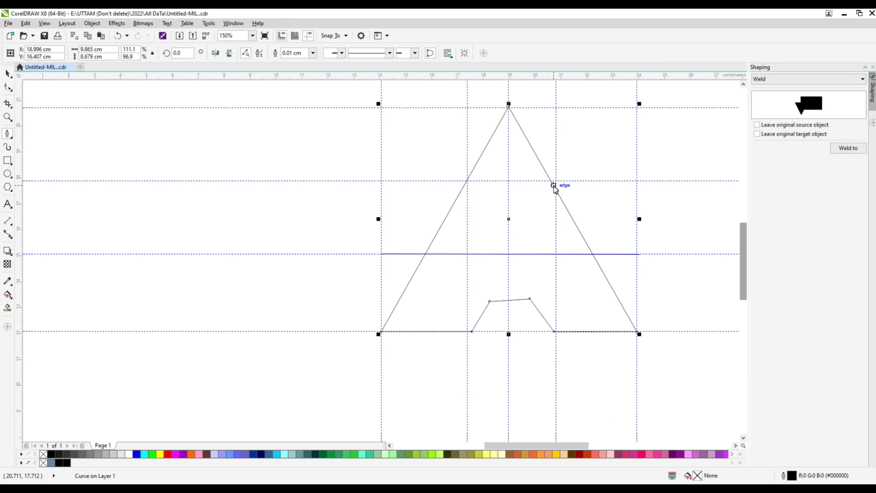
click(7, 73)
drag(641, 221, 646, 221)
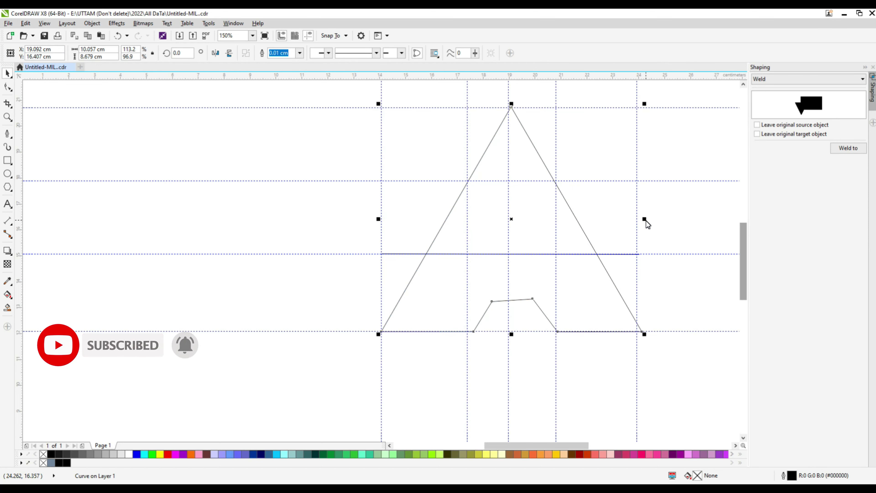
drag(645, 219, 643, 220)
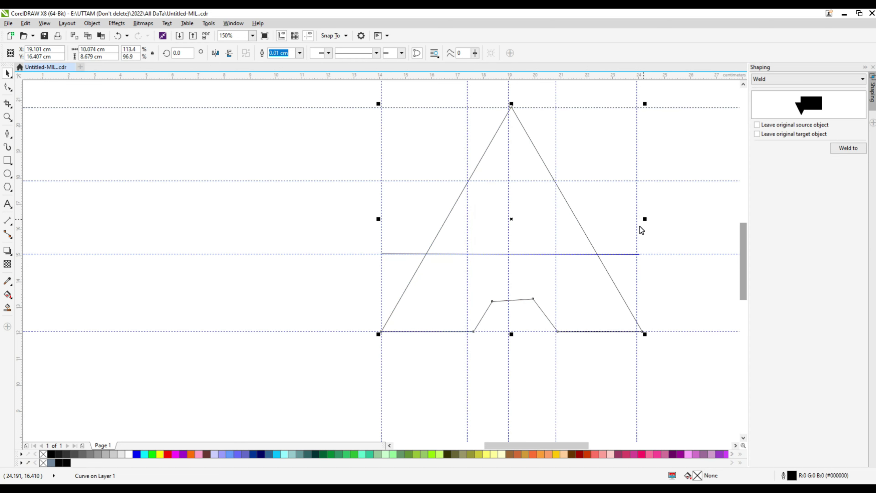
scroll(566, 195, up, 2)
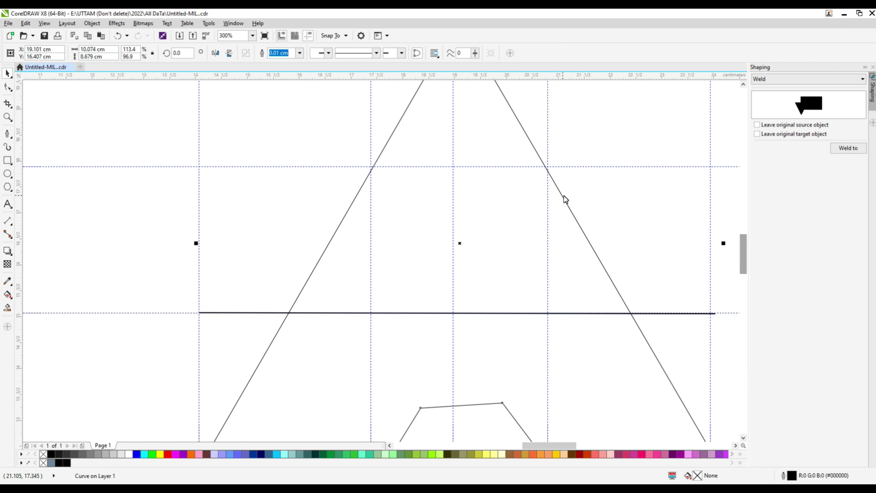
scroll(548, 206, down, 2)
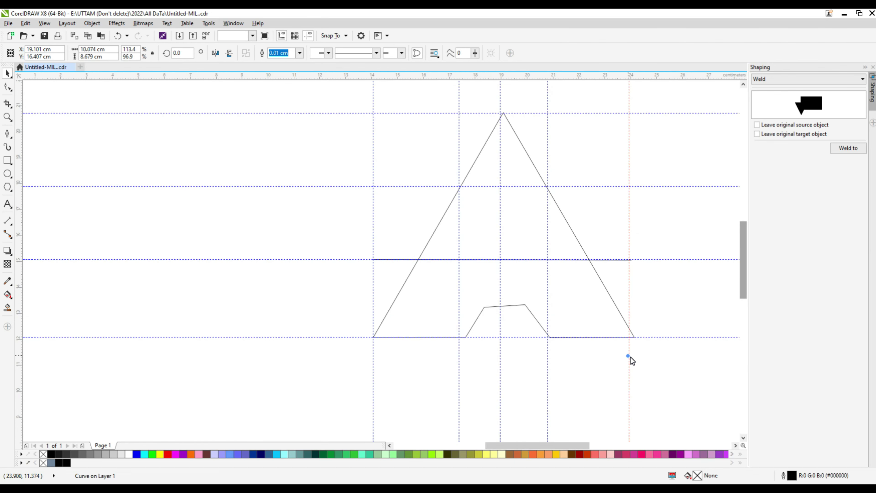
Nudge the right guide slightly right and draw the first diagonal line down past the baseline.
drag(629, 356, 634, 358)
scroll(635, 361, up, 2)
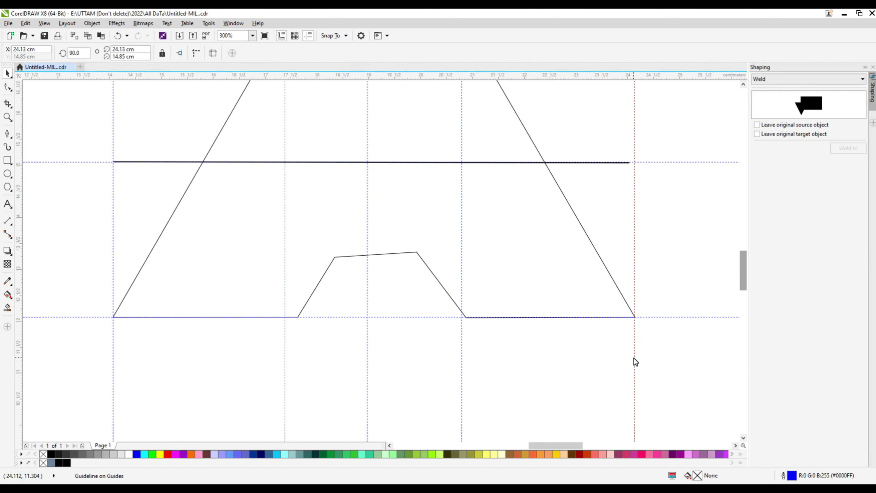
scroll(418, 318, down, 2)
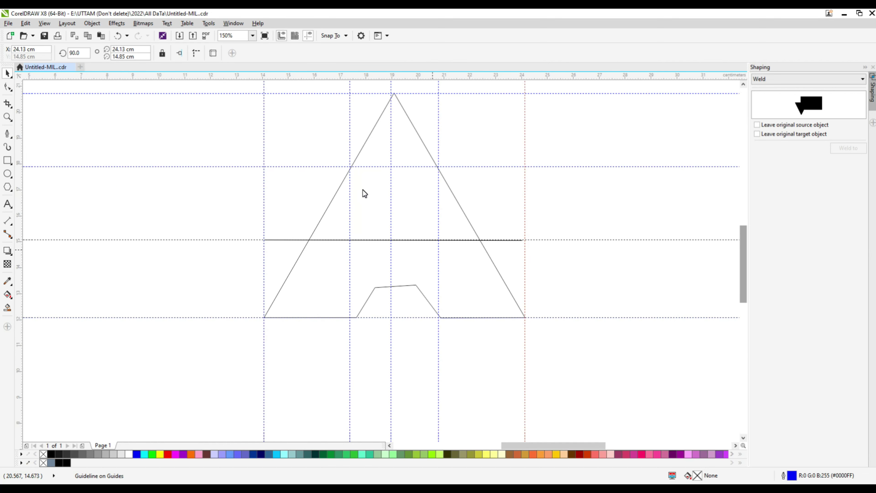
click(8, 134)
scroll(350, 169, up, 3)
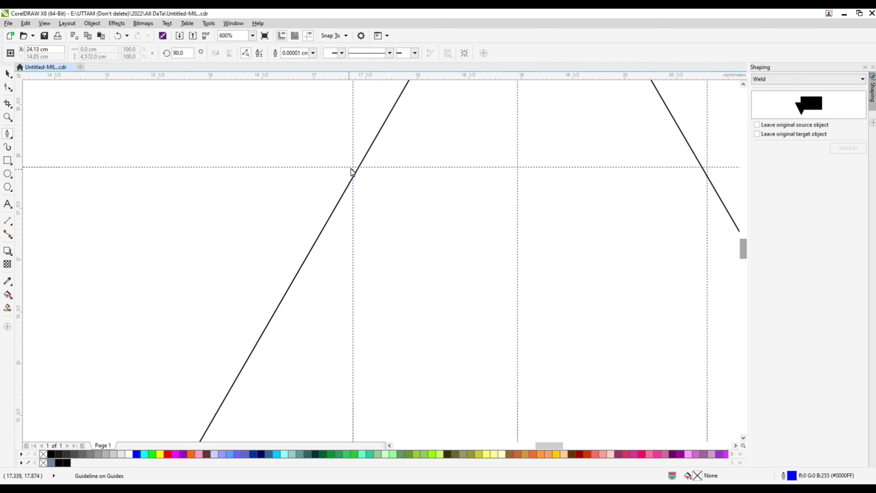
click(351, 169)
scroll(352, 170, down, 3)
scroll(464, 356, up, 2)
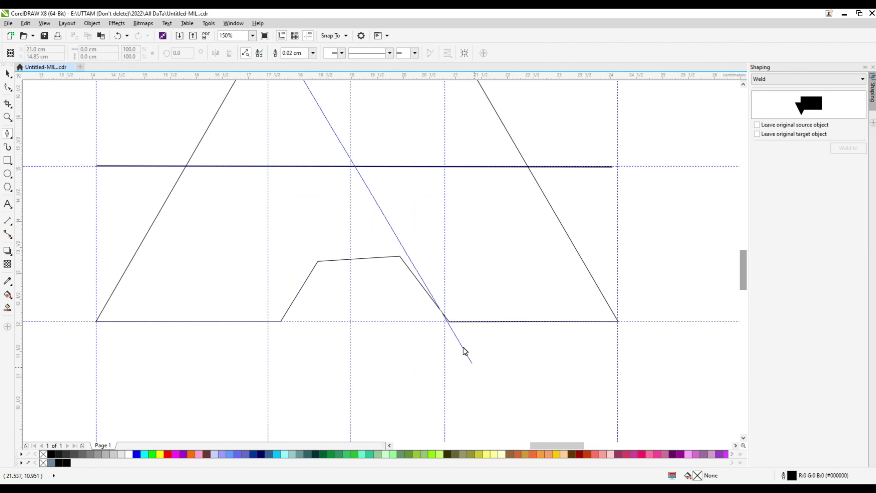
double_click(448, 334)
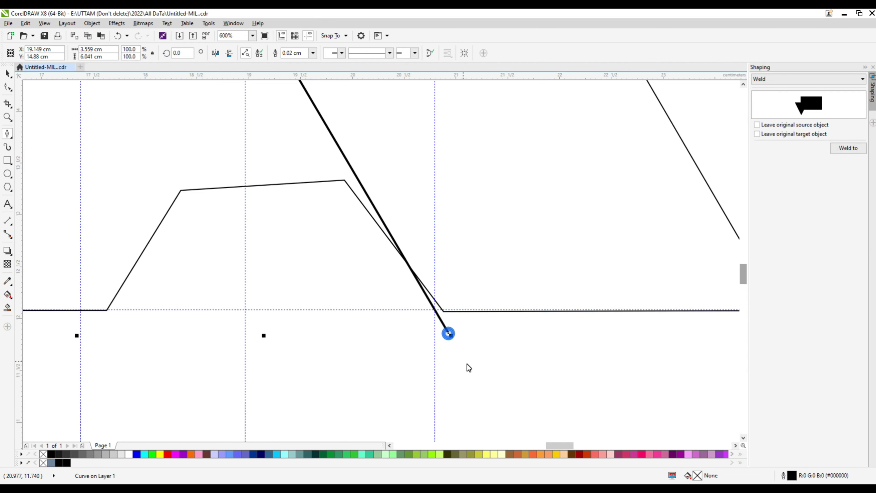
scroll(475, 357, down, 2)
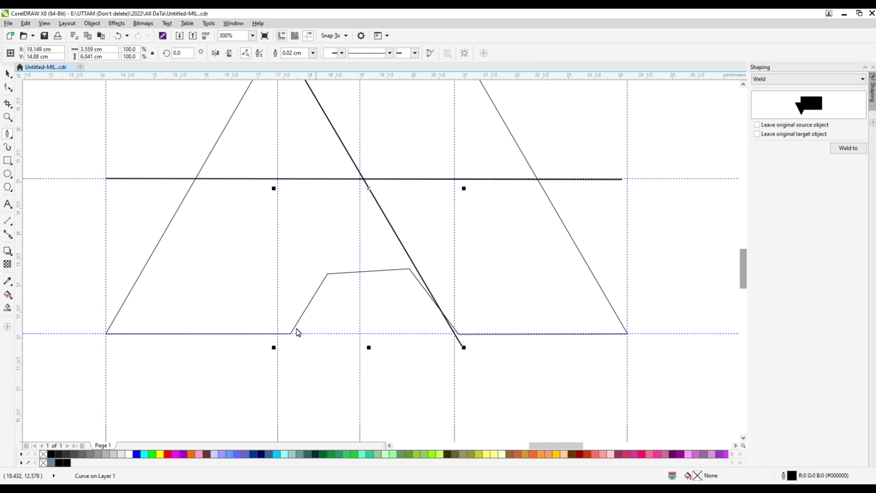
Draw the second diagonal from the lower intersection to the upper-right one, forming an X.
click(274, 338)
scroll(390, 276, down, 5)
scroll(397, 228, up, 5)
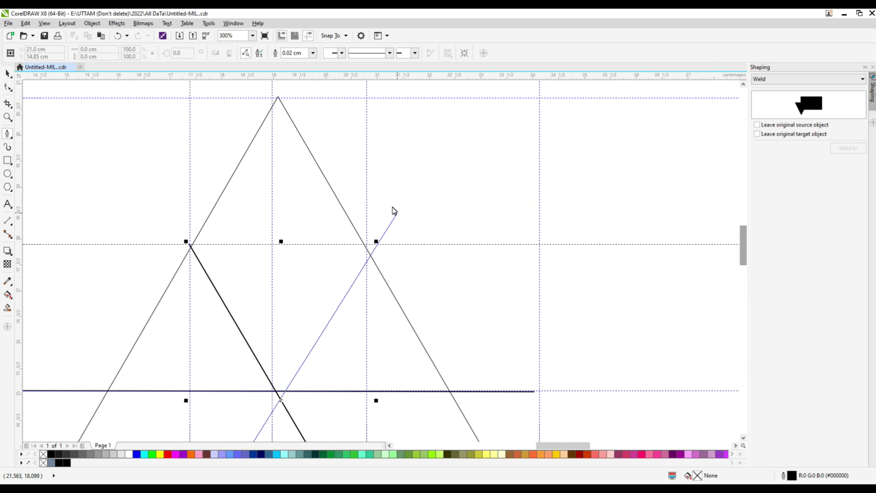
scroll(374, 224, up, 4)
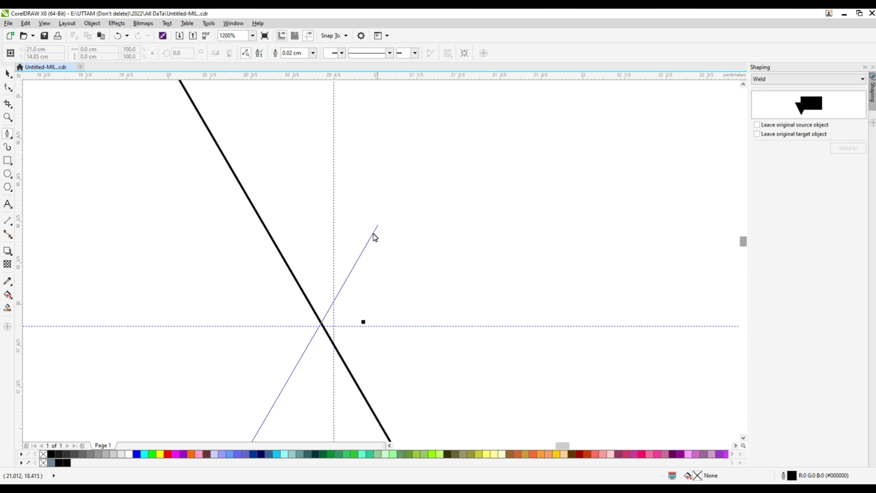
double_click(355, 290)
scroll(385, 275, down, 2)
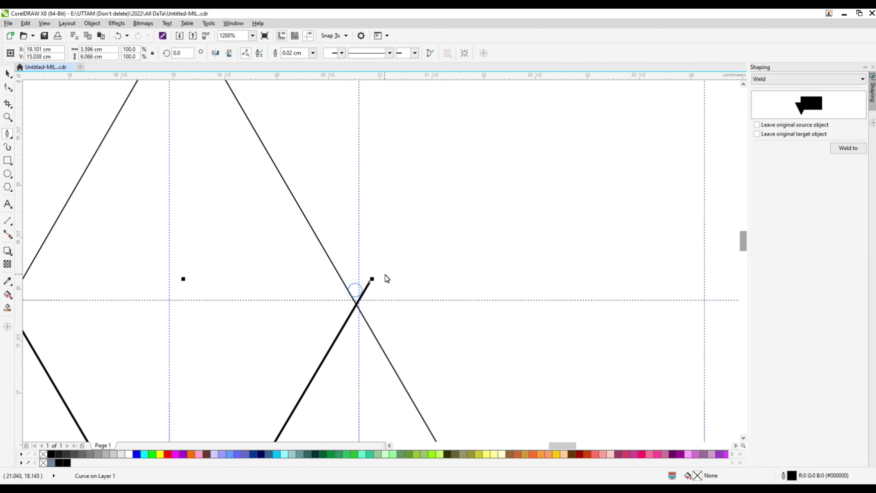
scroll(385, 274, down, 2)
scroll(386, 273, down, 2)
scroll(331, 361, up, 2)
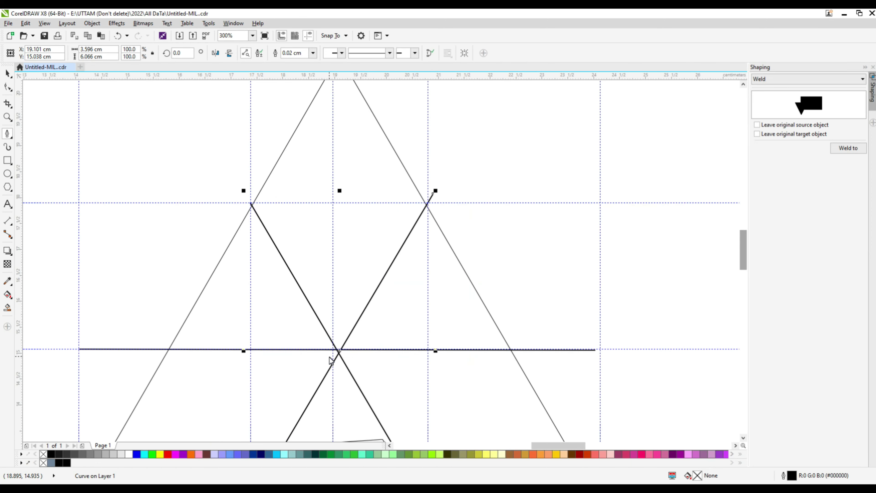
scroll(332, 366, up, 1)
scroll(346, 344, up, 1)
scroll(347, 344, down, 3)
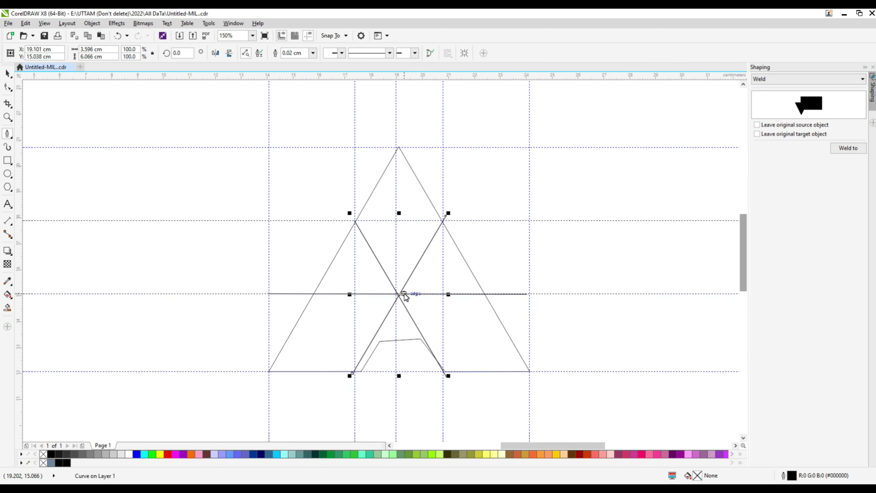
Nudge the whole triangle construction left and select the left vertical guideline at its corner.
click(8, 73)
drag(250, 135, 532, 382)
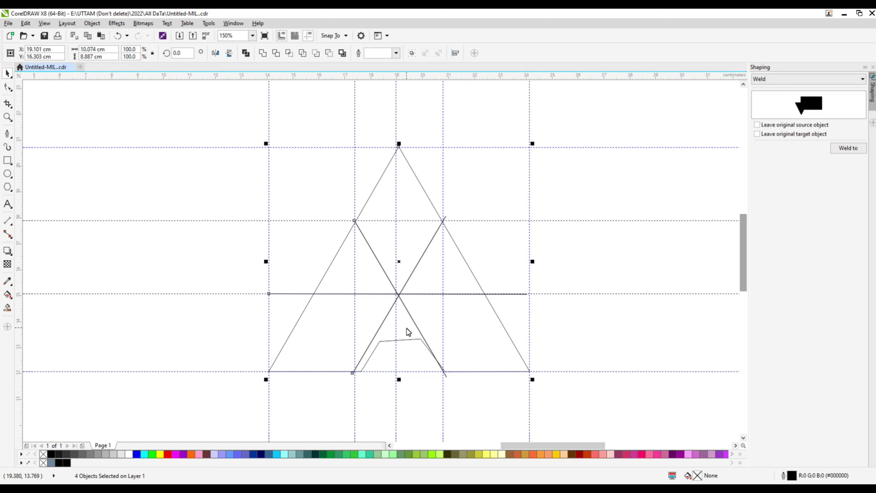
key(Left)
key(Left)
key(Left)
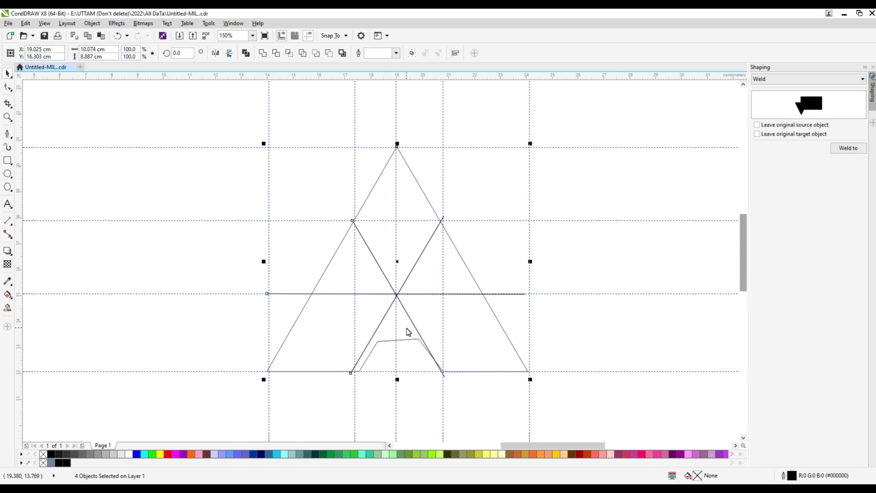
scroll(268, 390, up, 2)
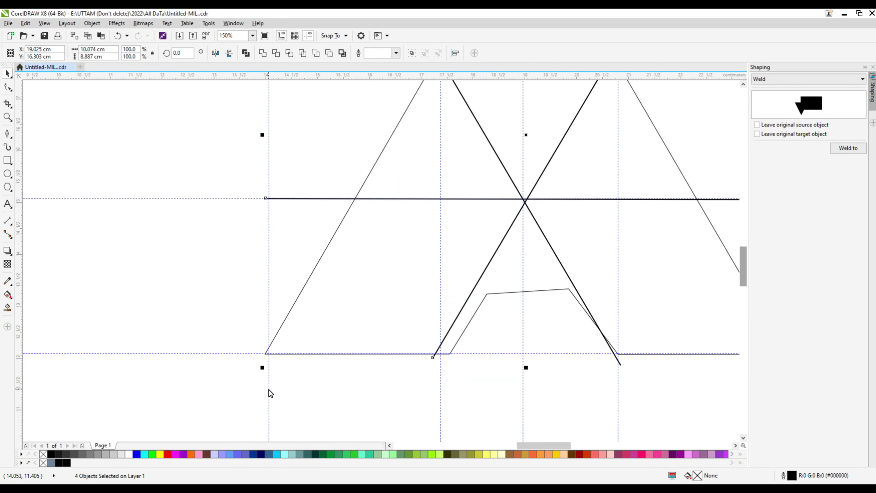
drag(269, 390, 265, 391)
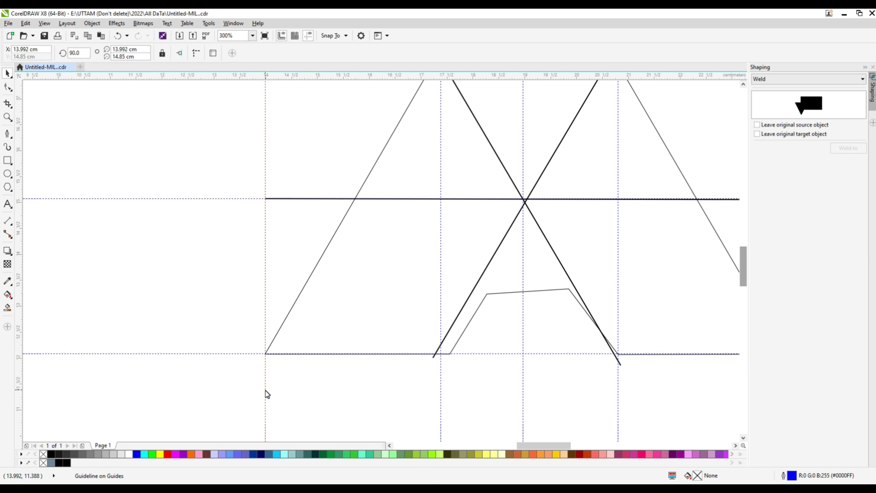
scroll(450, 345, down, 2)
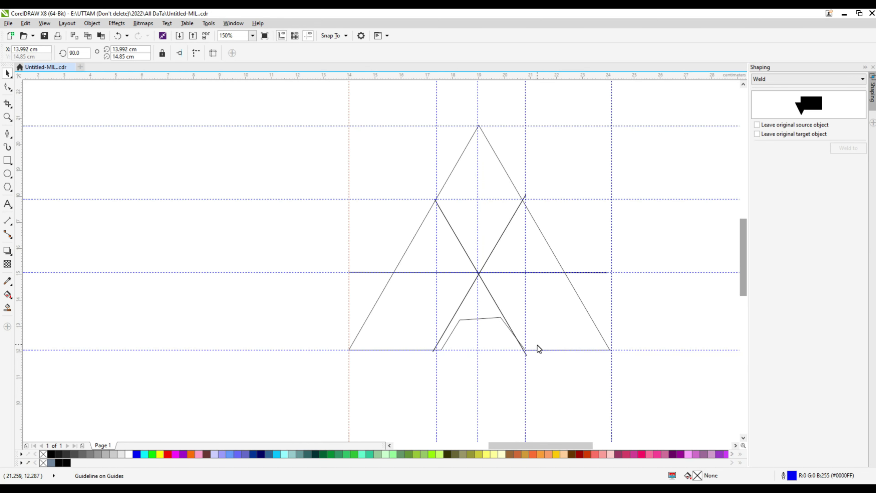
scroll(525, 355, up, 4)
Slide the thin inner outline's lower-right node left along the baseline with the Shape tool.
click(7, 87)
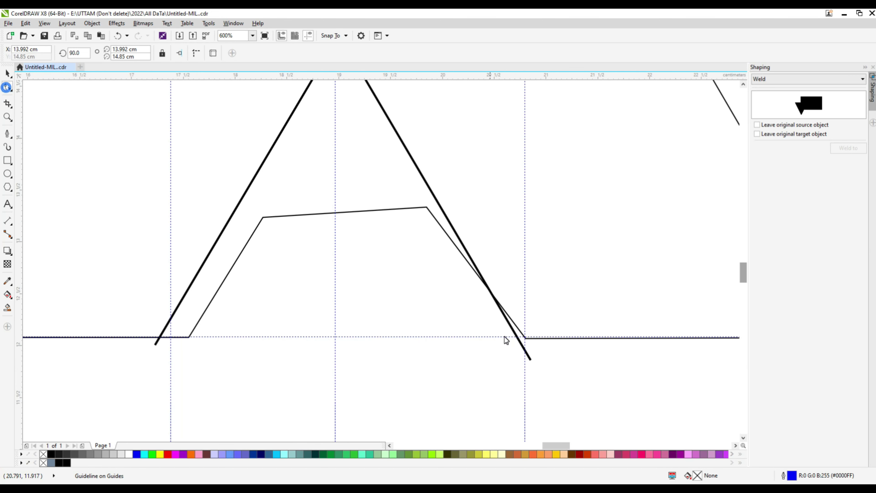
click(525, 338)
drag(524, 338, 506, 338)
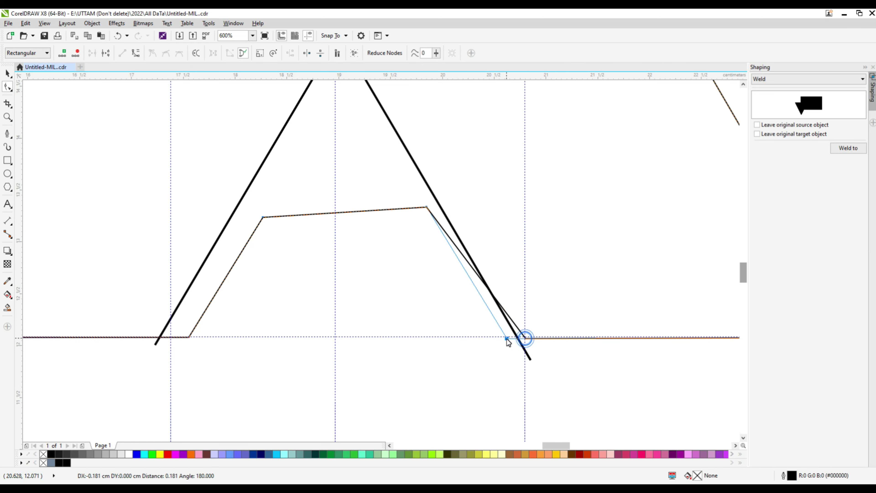
scroll(453, 341, down, 2)
scroll(454, 348, up, 4)
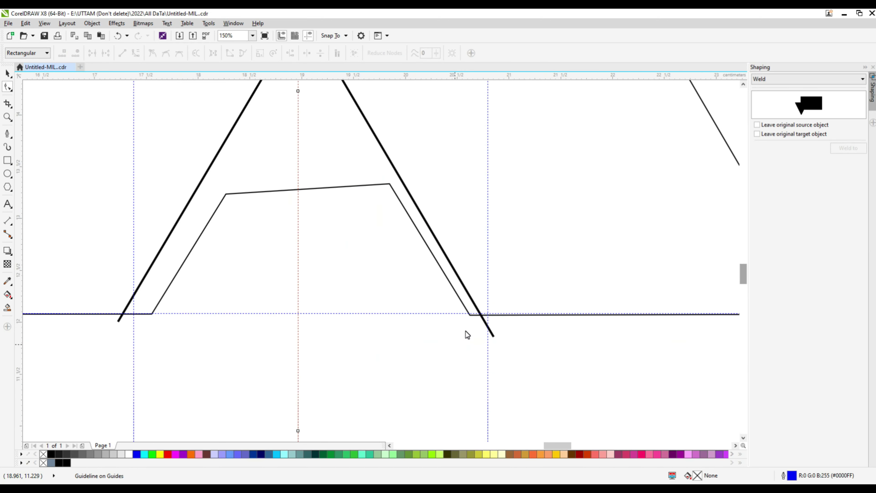
scroll(465, 331, up, 3)
Snap that node onto the baseline guide where the right diagonal crosses it.
click(475, 305)
key(Delete)
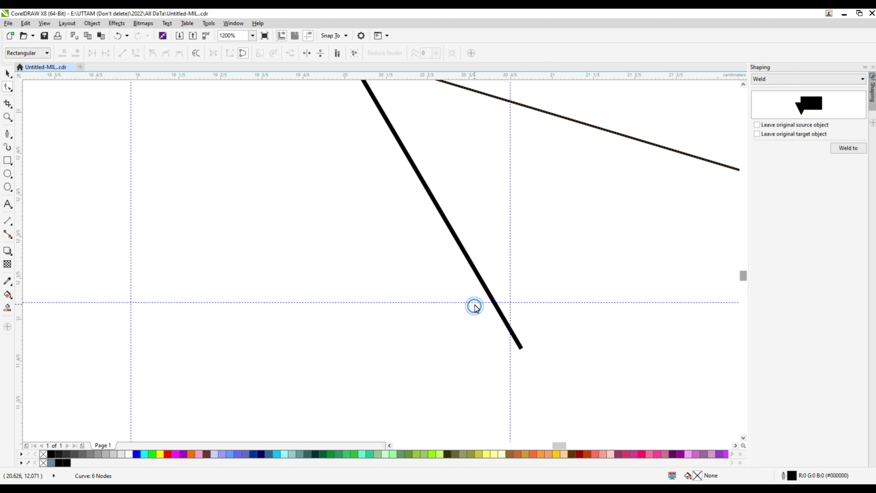
key(ctrl+z)
scroll(476, 306, up, 4)
drag(470, 305, 466, 293)
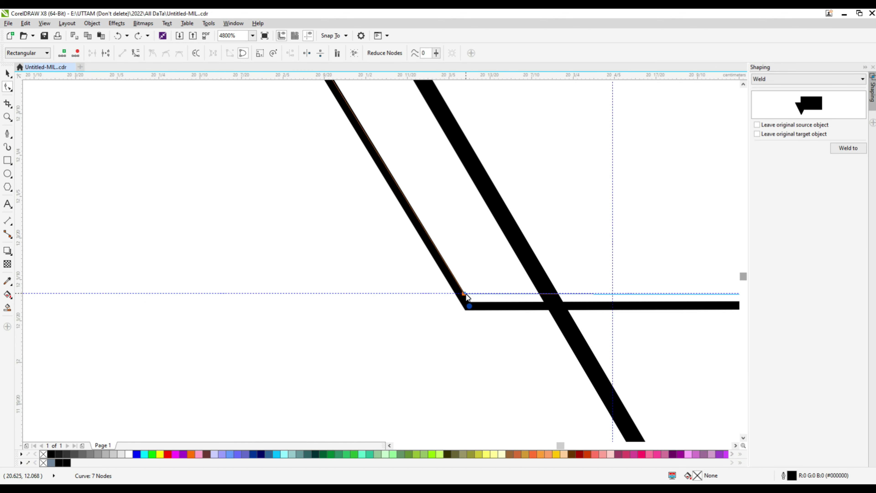
scroll(466, 293, down, 4)
scroll(464, 322, down, 3)
scroll(483, 332, down, 3)
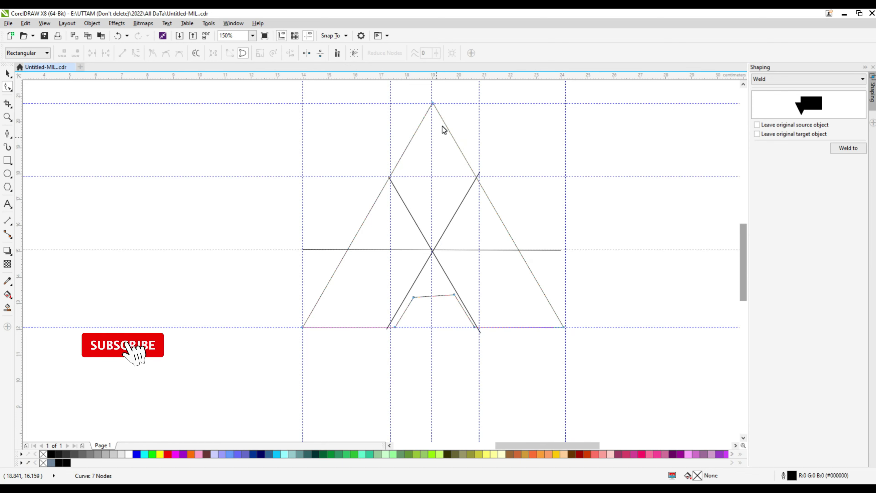
scroll(433, 104, up, 4)
scroll(448, 179, down, 4)
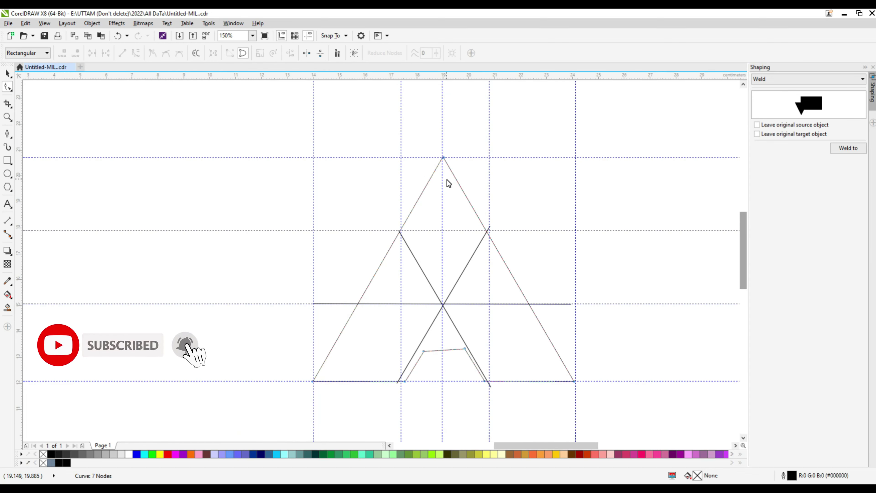
Draw a 10 cm rectangle around the triangle with its bottom on the baseline.
click(7, 74)
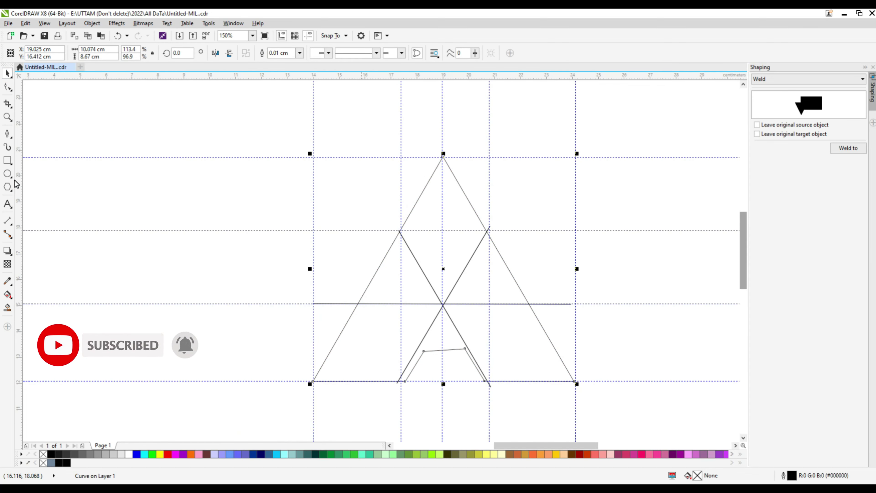
drag(314, 157, 576, 384)
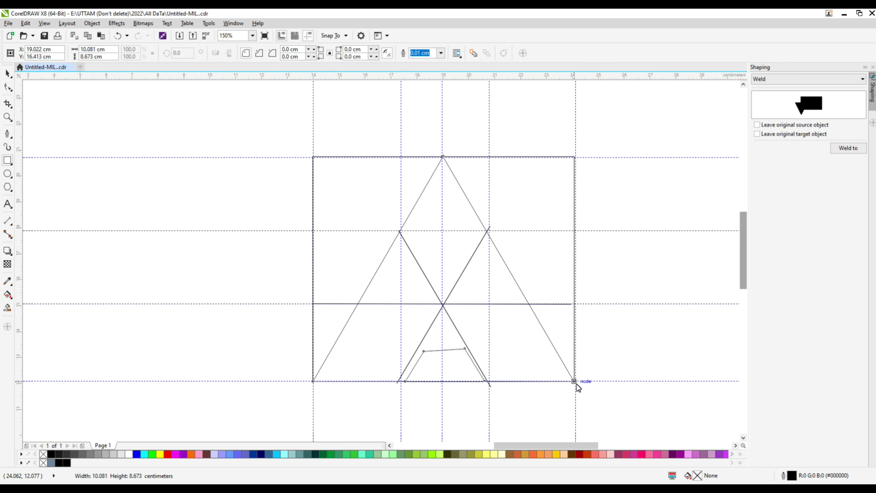
text(0.02)
scroll(444, 269, up, 1)
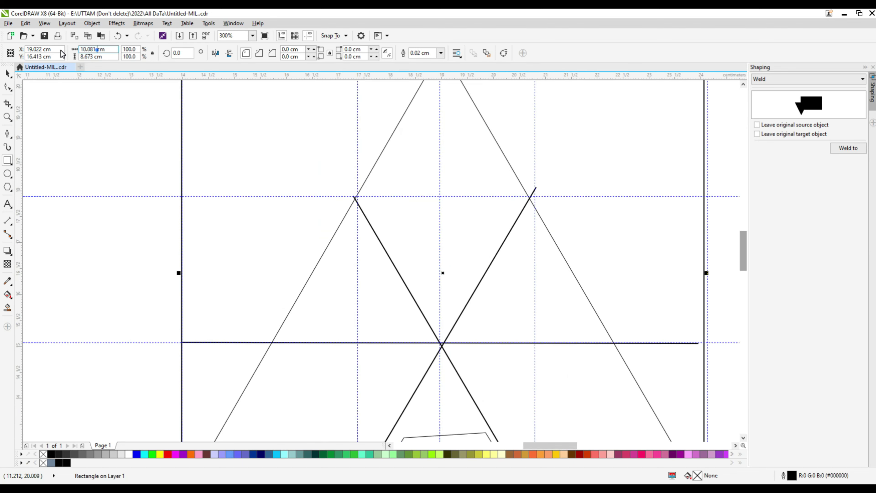
key(shift+Home)
text(10)
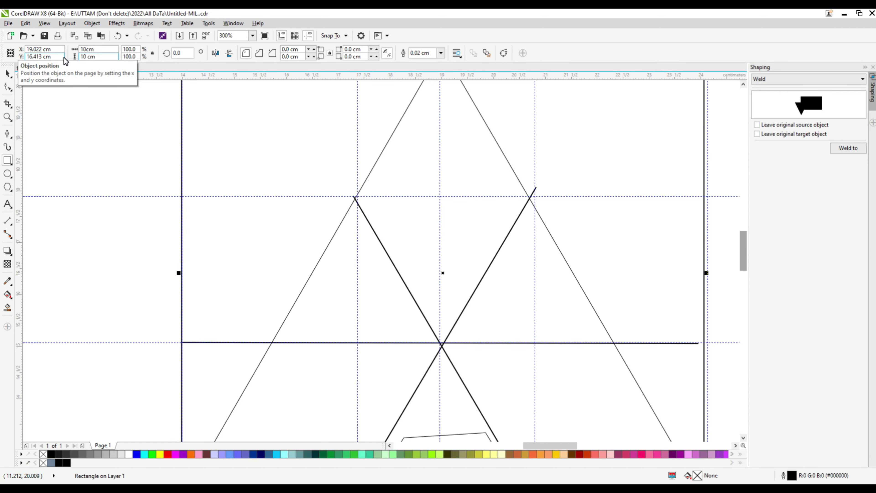
key(Return)
scroll(387, 225, down, 2)
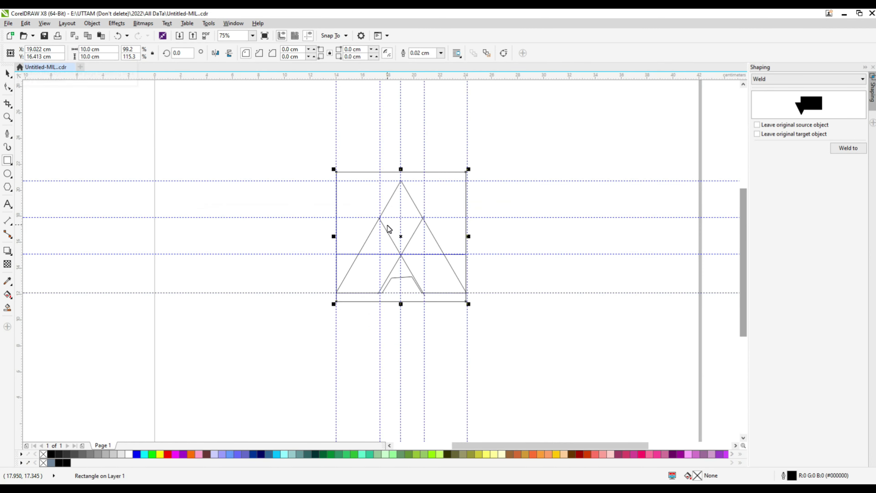
scroll(397, 302, up, 2)
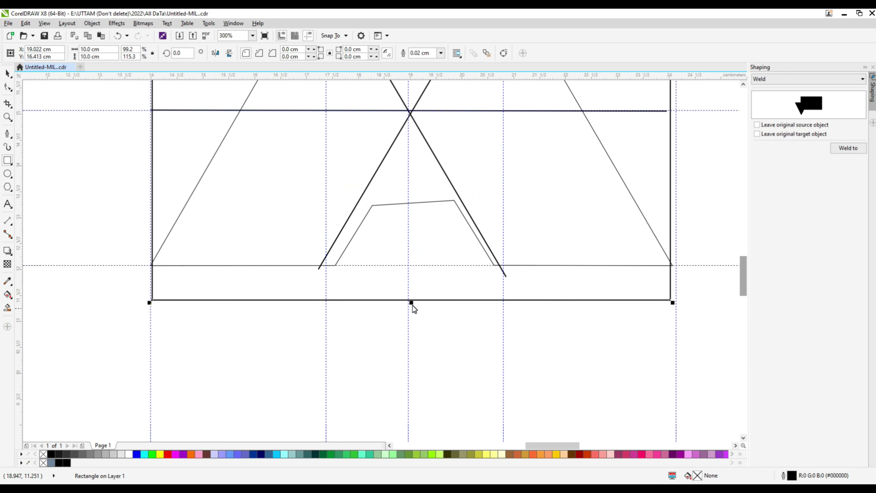
drag(413, 305, 413, 271)
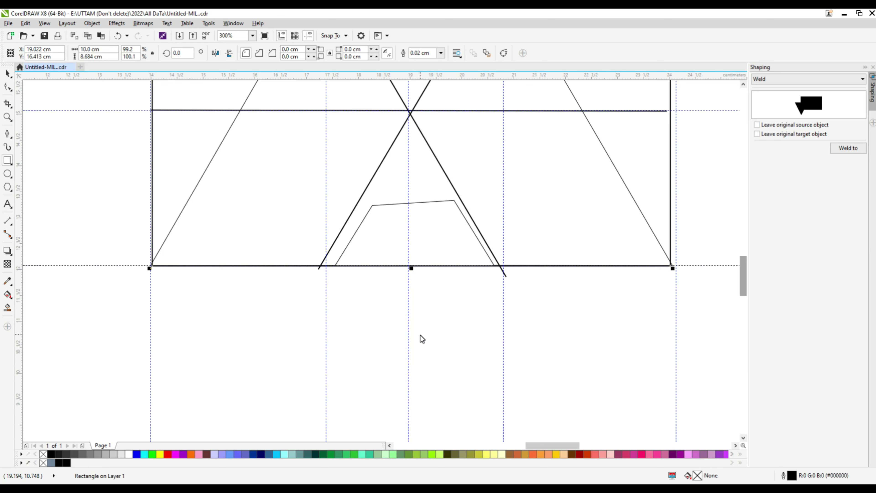
scroll(420, 334, down, 1)
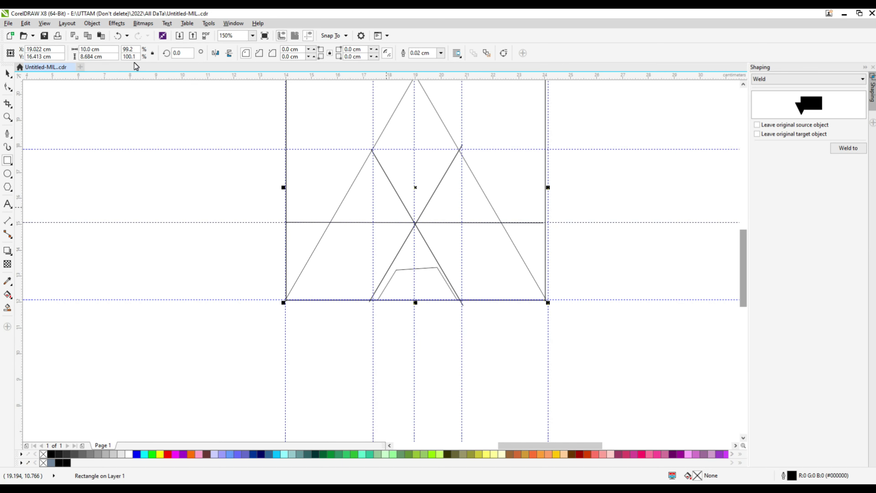
Line a guide up with the frame rectangle's right edge.
click(7, 74)
scroll(546, 321, down, 1)
scroll(481, 199, up, 1)
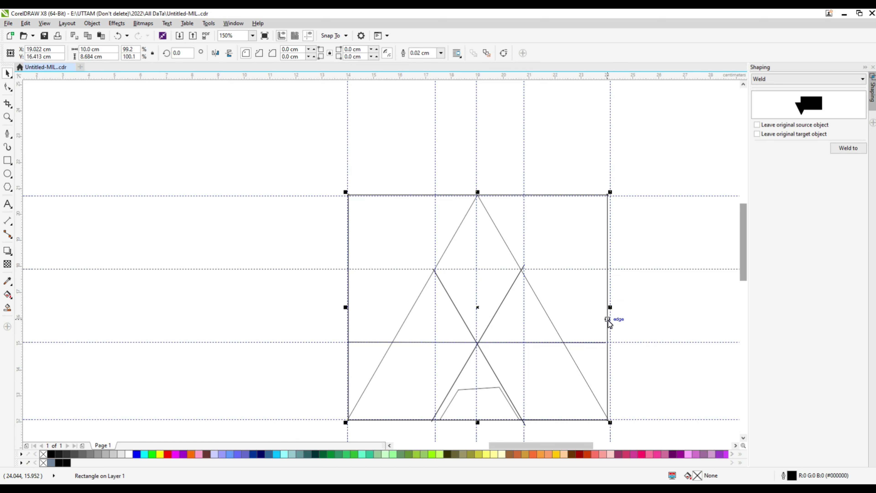
scroll(613, 338, up, 1)
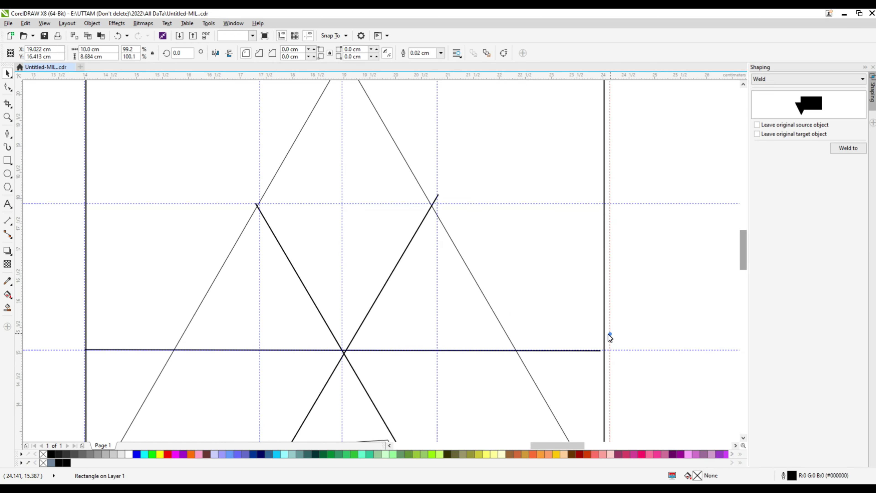
drag(610, 334, 605, 334)
scroll(596, 324, down, 1)
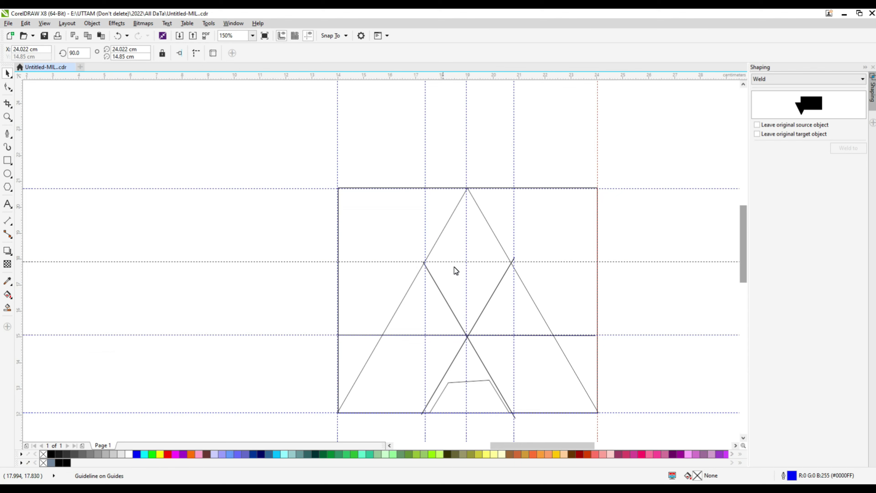
scroll(462, 234, up, 1)
scroll(475, 145, up, 1)
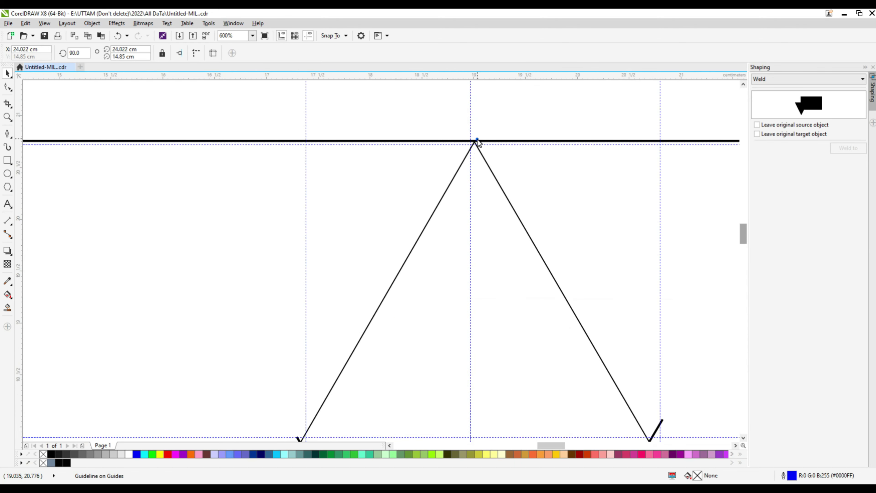
Lower the frame's top edge to the triangle's apex and select the construction lines.
click(454, 143)
scroll(462, 143, up, 1)
scroll(486, 141, up, 1)
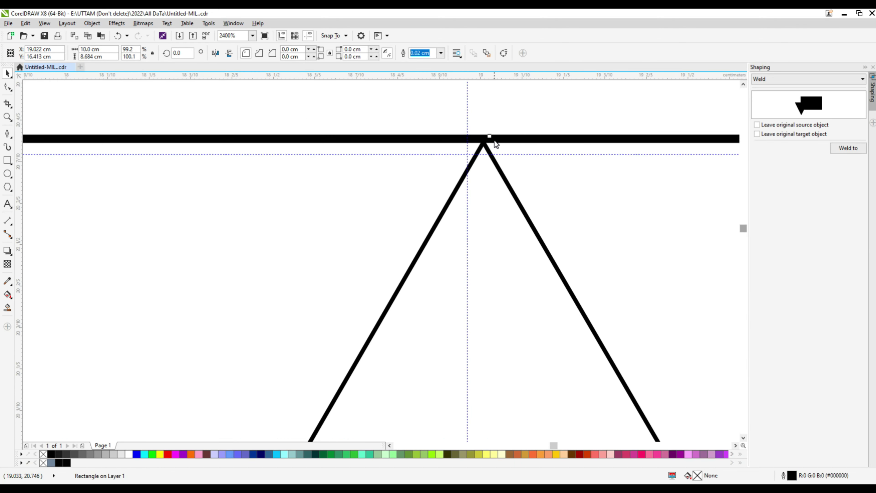
drag(491, 137, 502, 192)
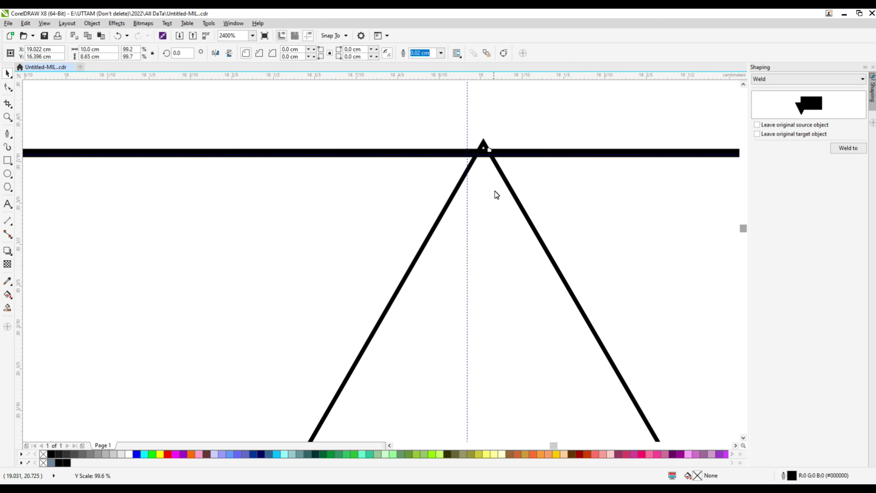
scroll(455, 183, down, 2)
scroll(344, 190, down, 2)
drag(318, 176, 615, 429)
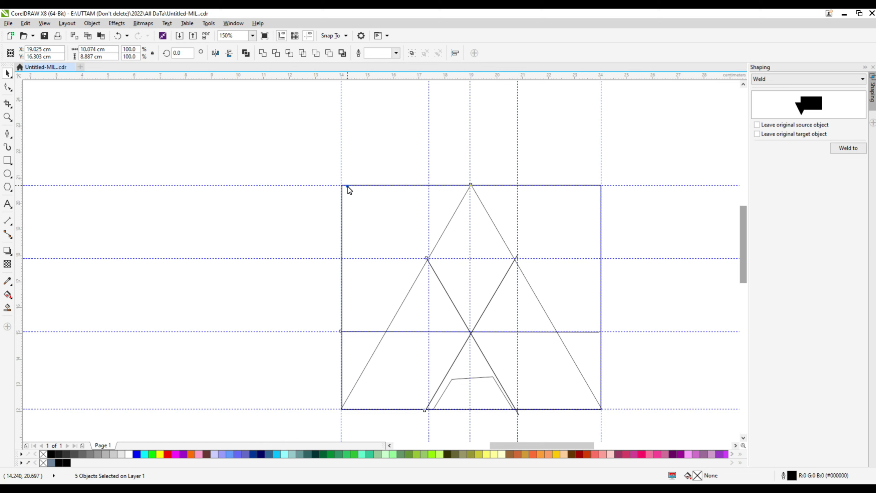
Snap the triangle's apex onto the centre guide, undoing an accidental move first.
drag(476, 299, 450, 300)
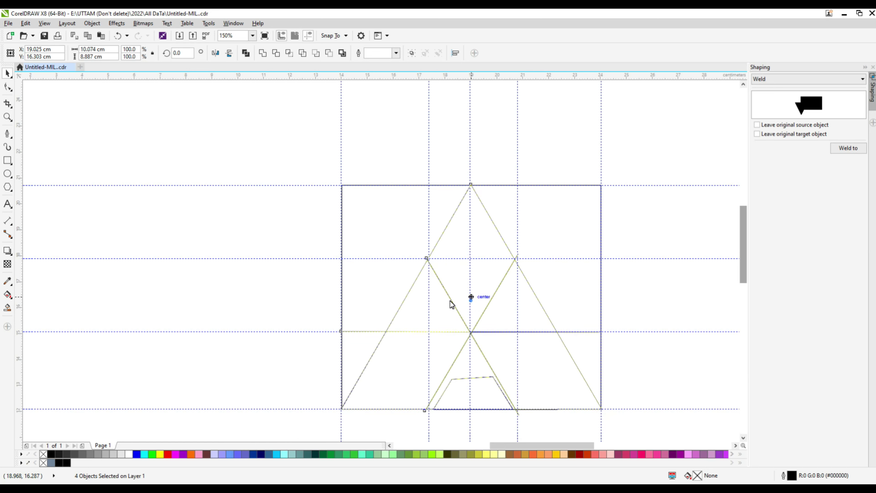
key(ctrl+z)
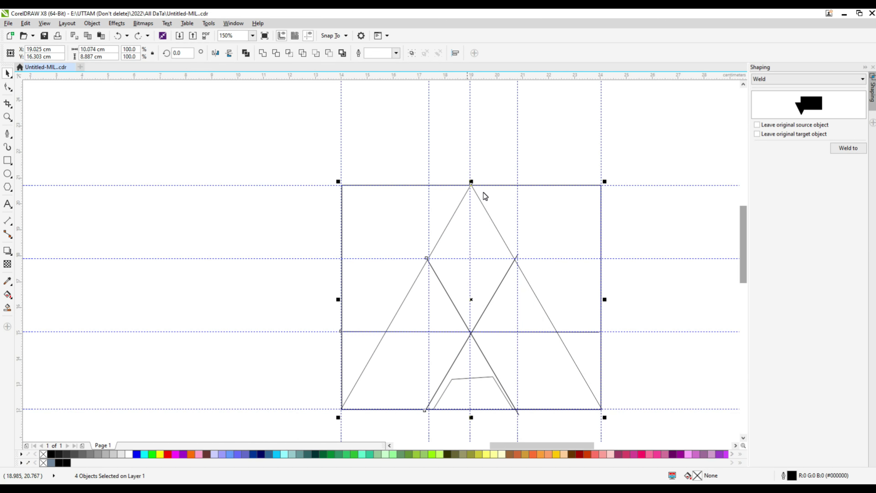
scroll(485, 196, up, 4)
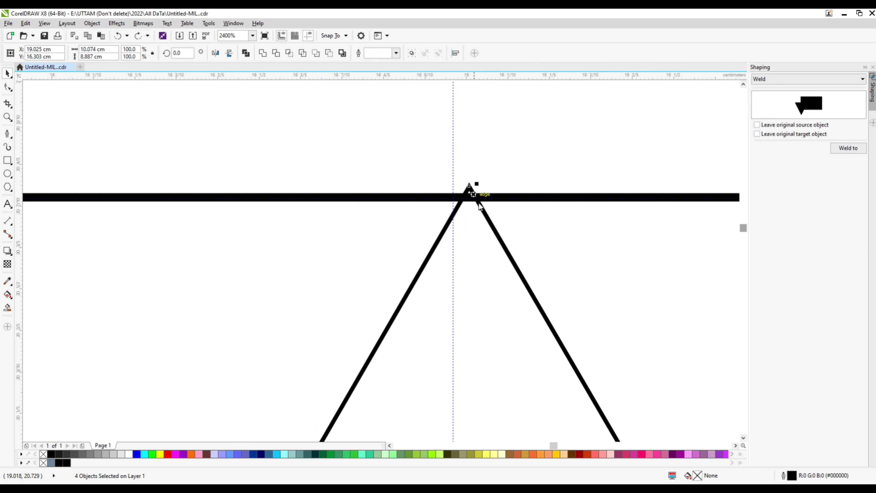
drag(480, 205, 463, 214)
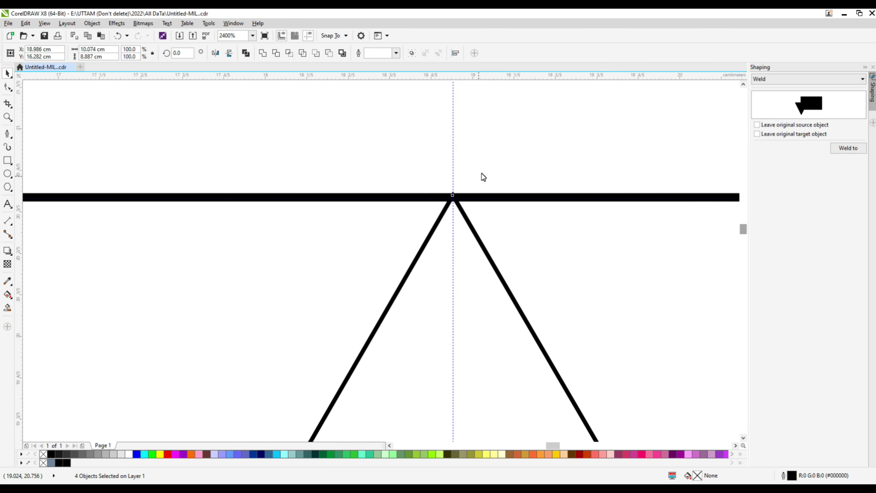
scroll(477, 181, down, 2)
scroll(477, 182, down, 2)
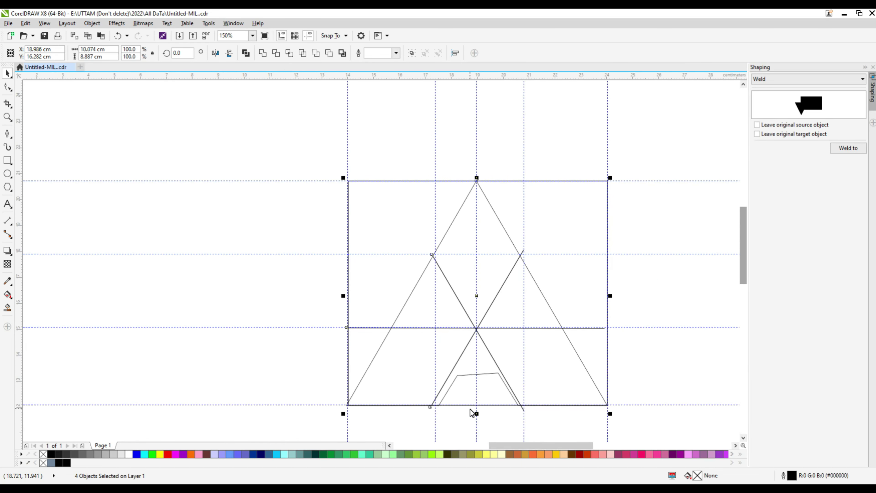
scroll(485, 417, up, 1)
scroll(485, 417, up, 1)
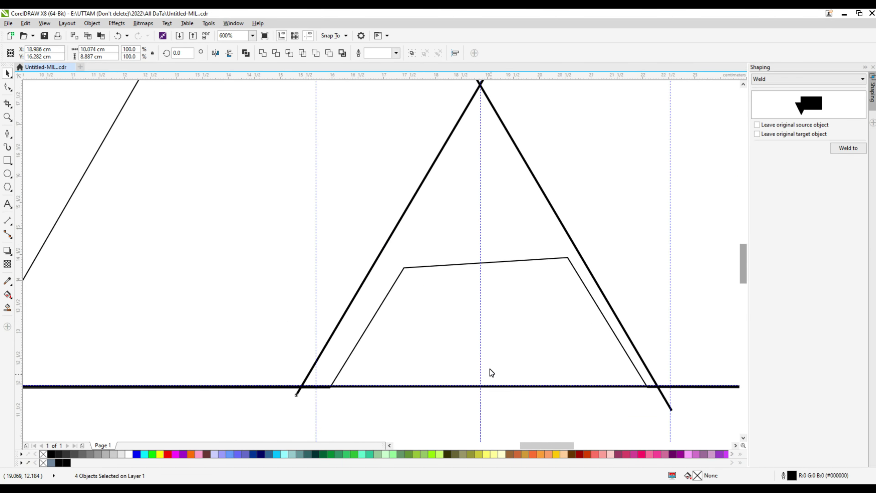
scroll(492, 373, down, 3)
scroll(373, 349, up, 1)
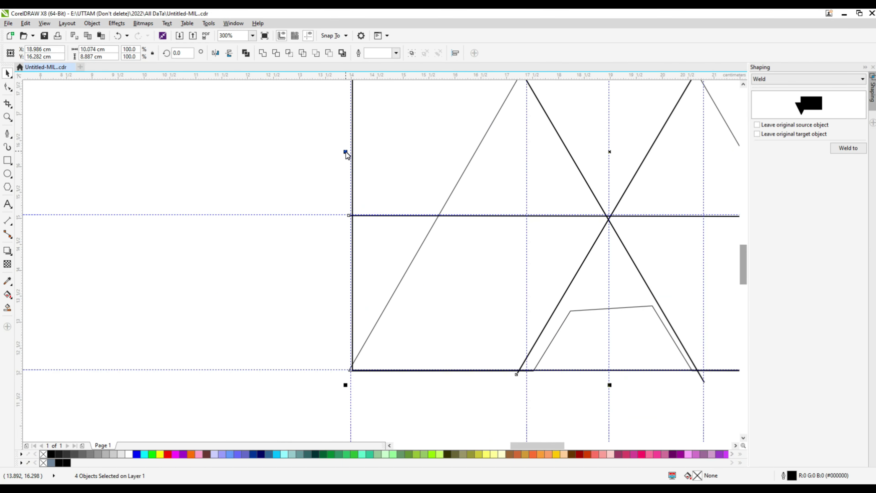
Narrow the triangle lines to 10.001 cm wide and reselect the whole drawing.
drag(346, 151, 349, 153)
scroll(450, 255, down, 1)
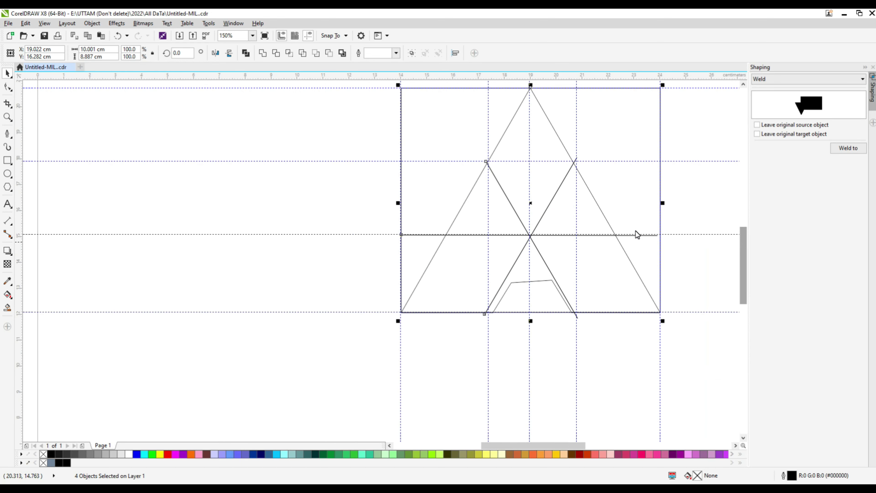
scroll(659, 218, up, 1)
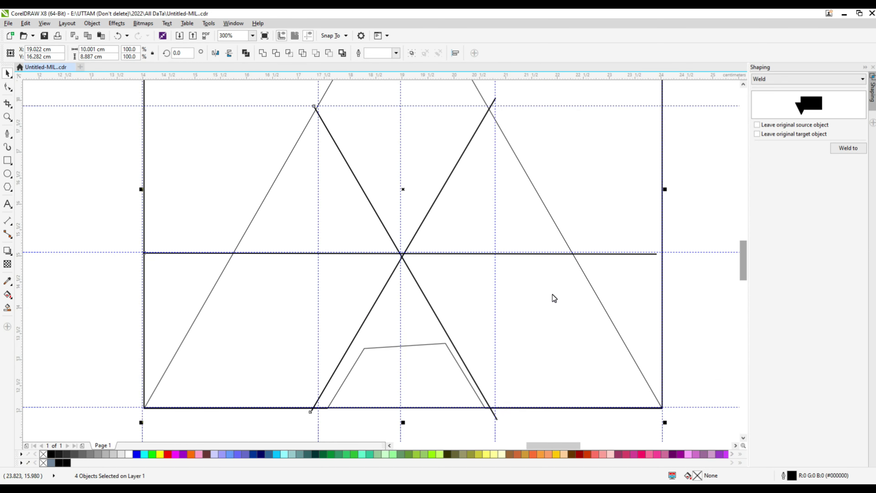
scroll(465, 322, down, 1)
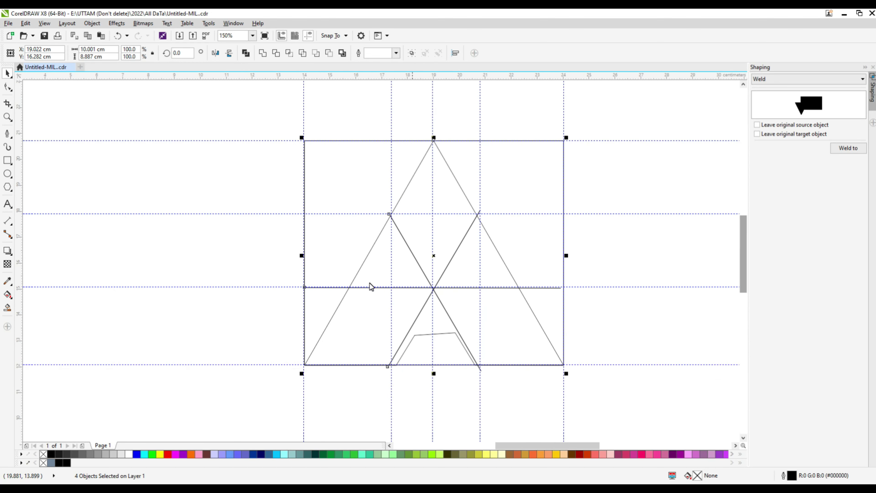
click(251, 263)
scroll(436, 167, up, 1)
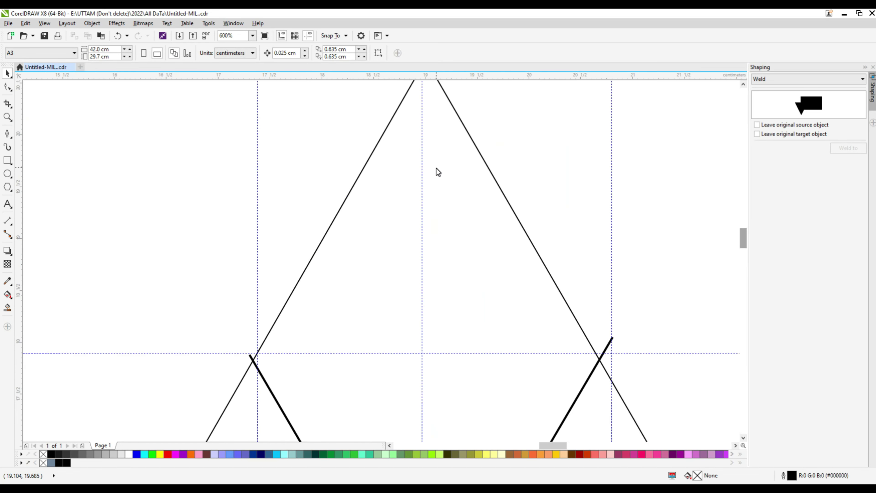
scroll(433, 160, down, 2)
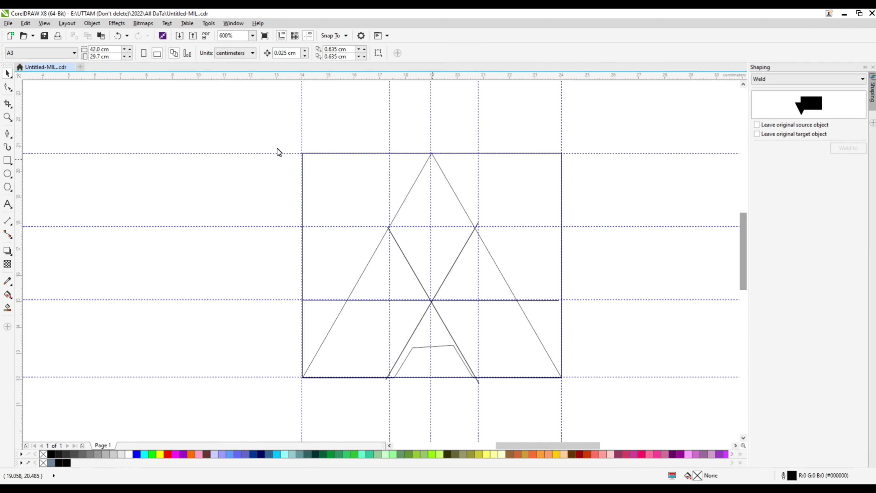
drag(488, 341, 43, 100)
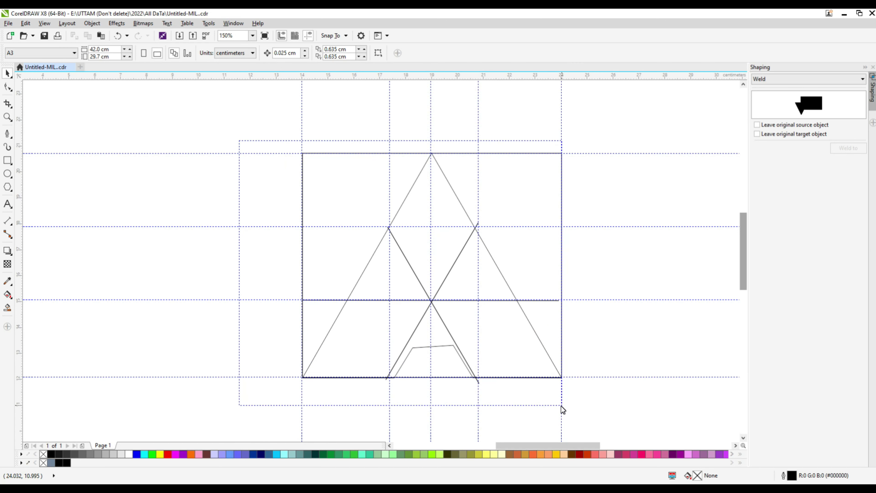
Move the triangle legs' crossing node onto the horizontal line's centre.
click(7, 87)
scroll(414, 161, up, 2)
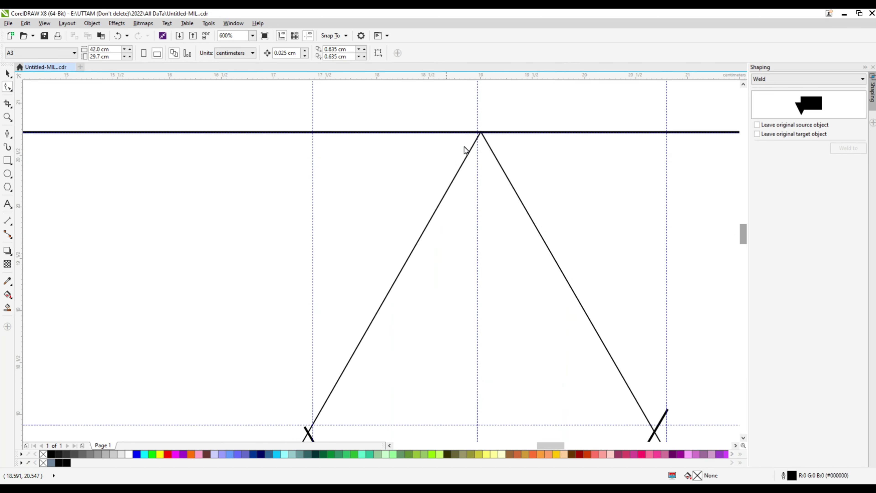
click(486, 141)
scroll(483, 137, up, 1)
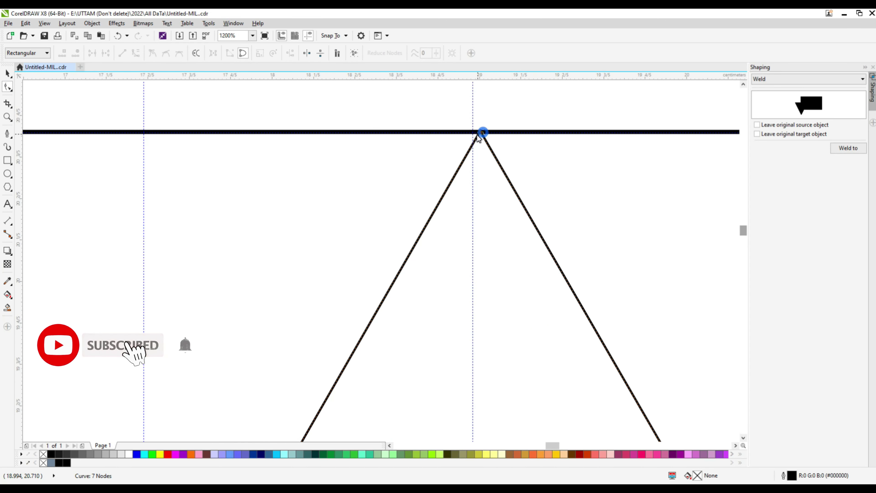
click(481, 135)
scroll(473, 153, down, 1)
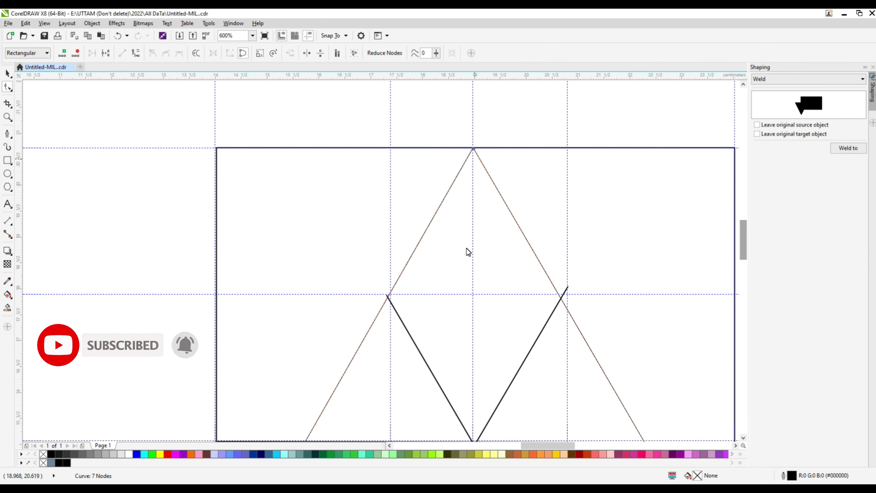
scroll(487, 297, down, 2)
scroll(490, 322, up, 4)
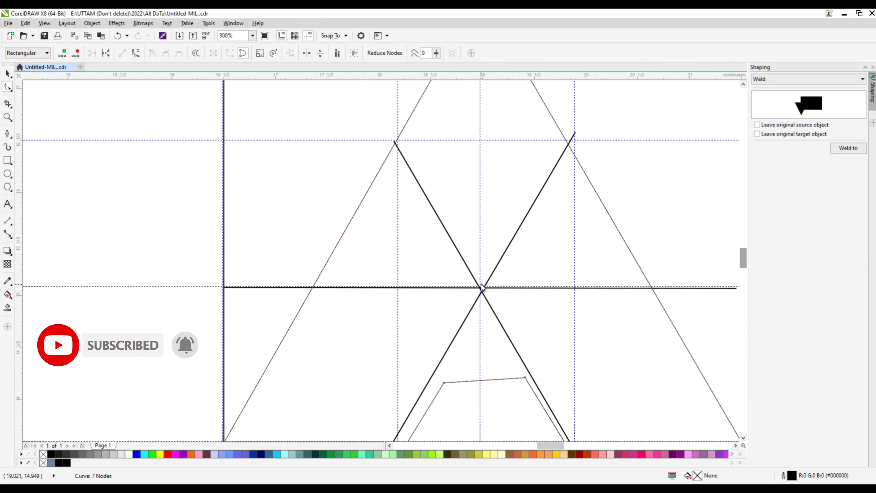
drag(483, 314, 470, 307)
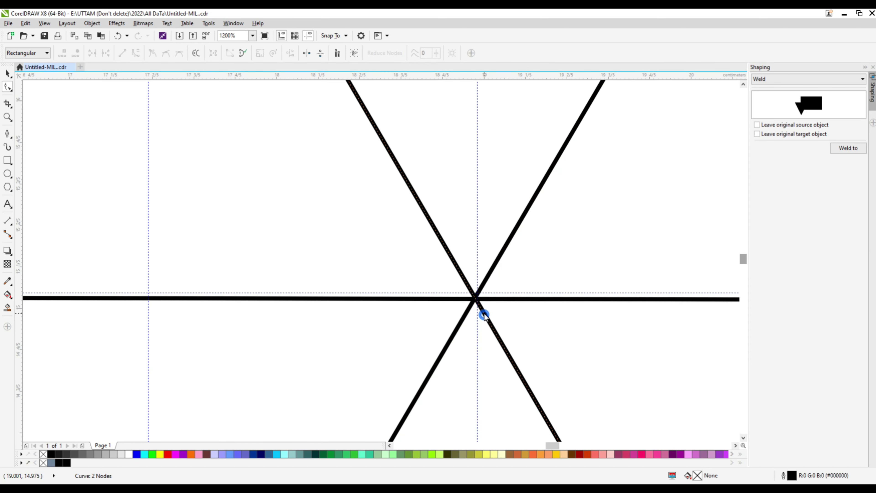
scroll(486, 314, down, 3)
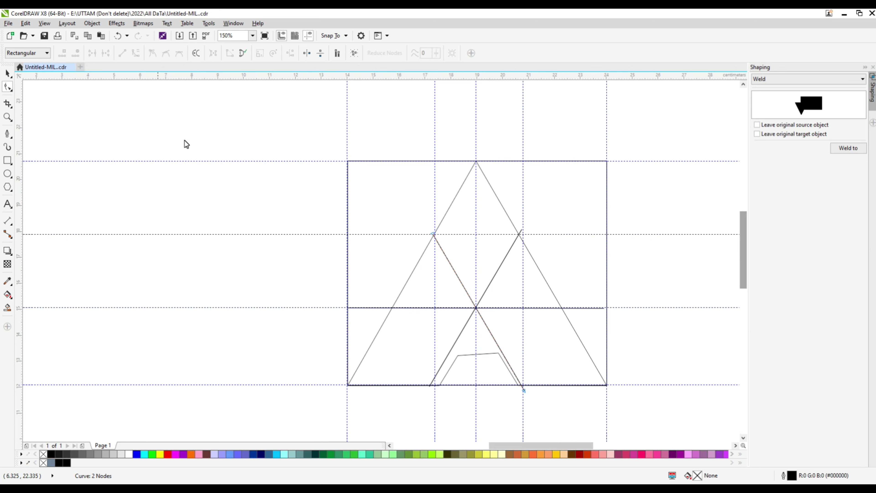
Delete the 10 cm frame rectangle.
click(8, 74)
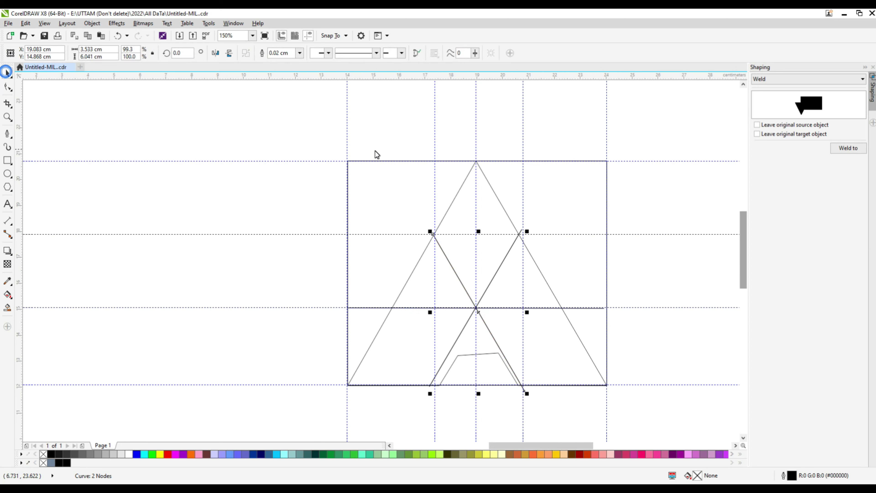
click(378, 161)
right_click(378, 161)
click(373, 162)
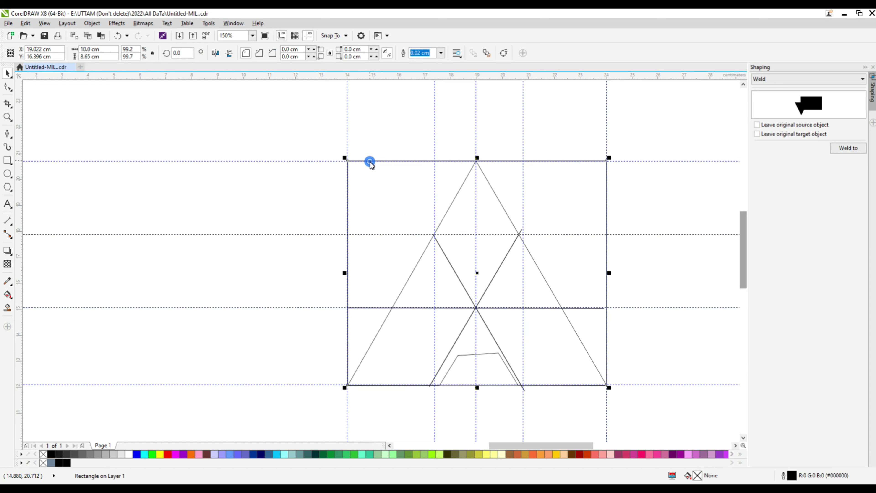
right_click(370, 161)
click(423, 266)
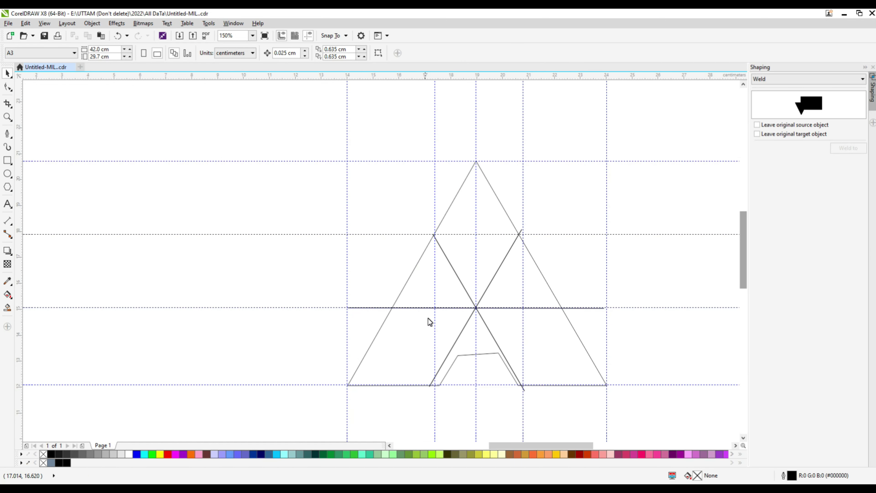
Fill the top diamond and both lower parallelograms with C40 M20 Y0 K40 blue-grey.
click(7, 309)
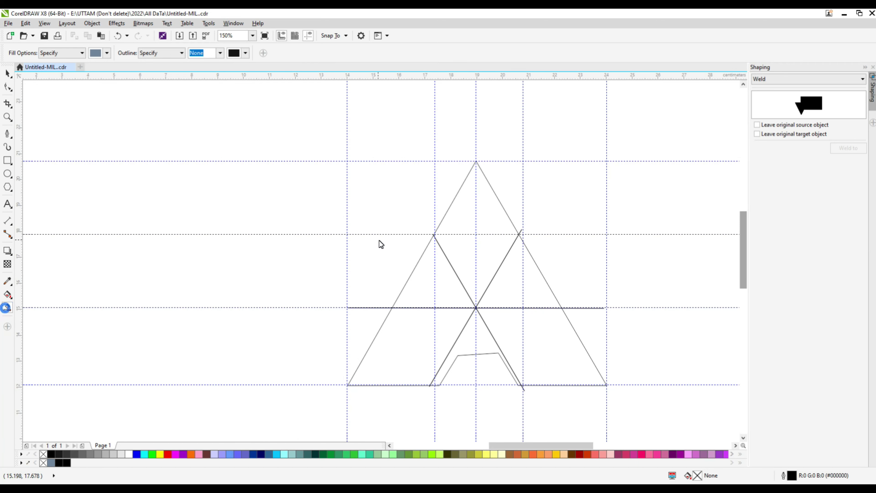
click(458, 238)
click(412, 345)
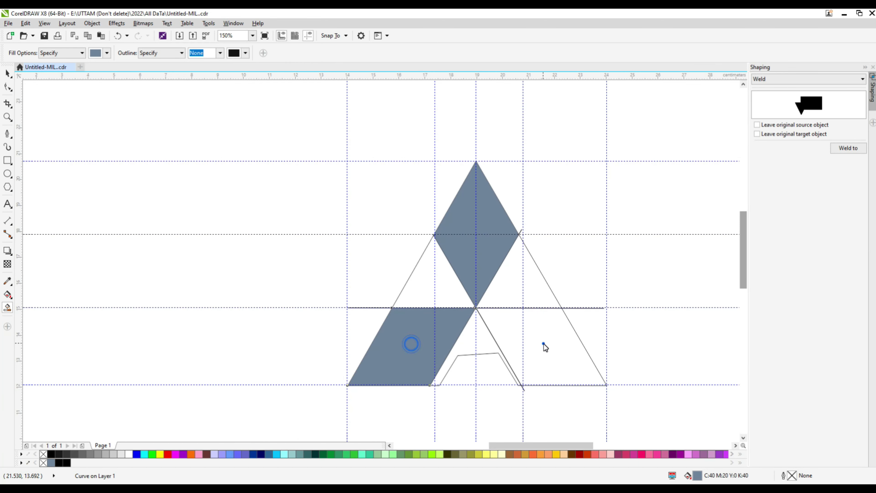
click(544, 344)
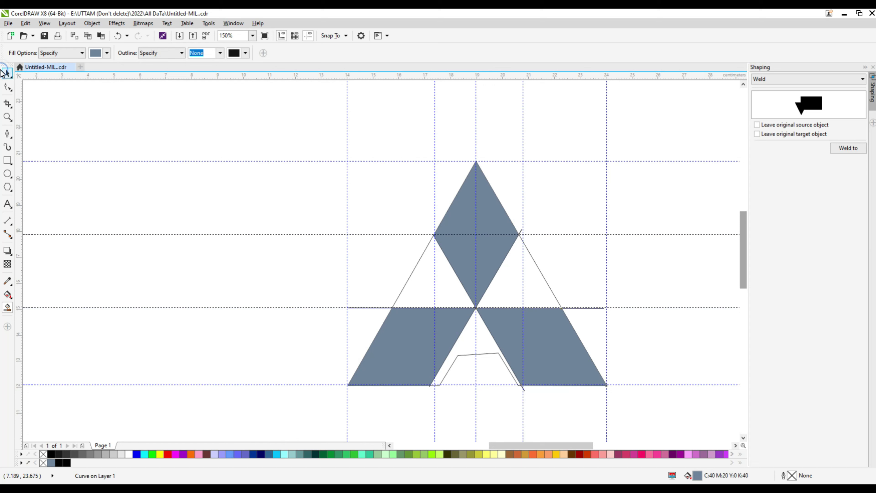
click(5, 73)
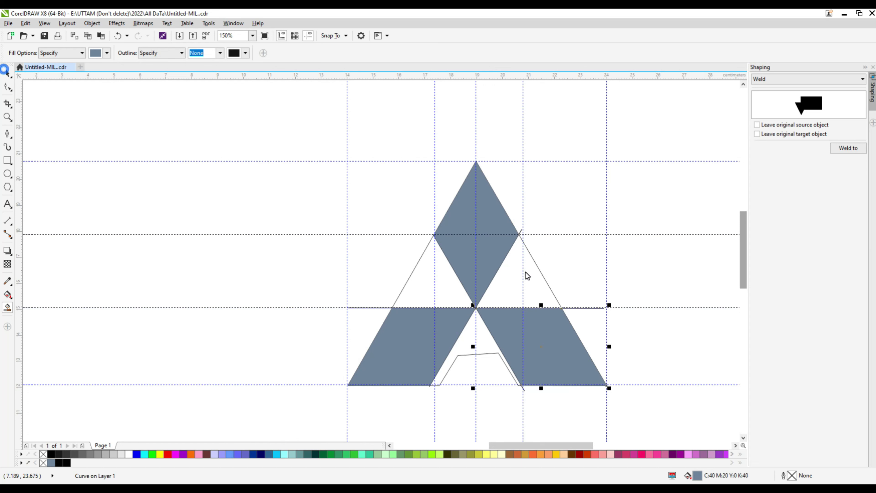
Delete the horizontal construction line and the leftover outline curve.
click(589, 308)
right_click(589, 308)
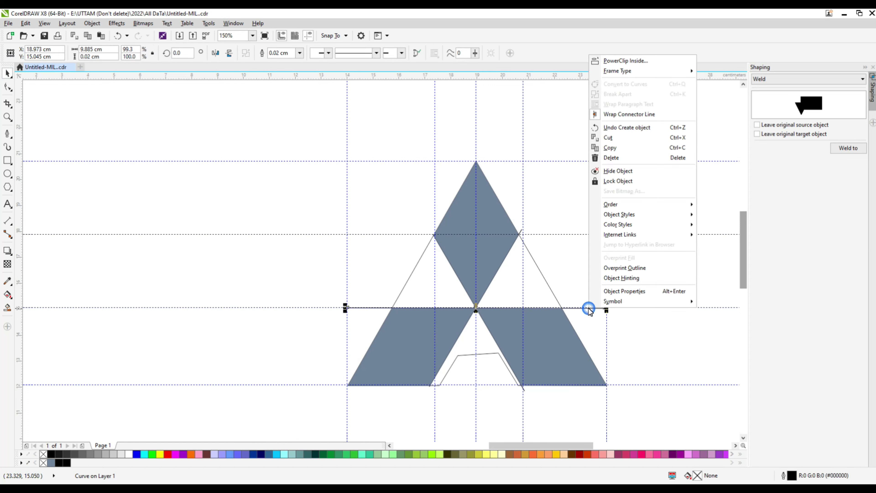
click(618, 159)
click(585, 187)
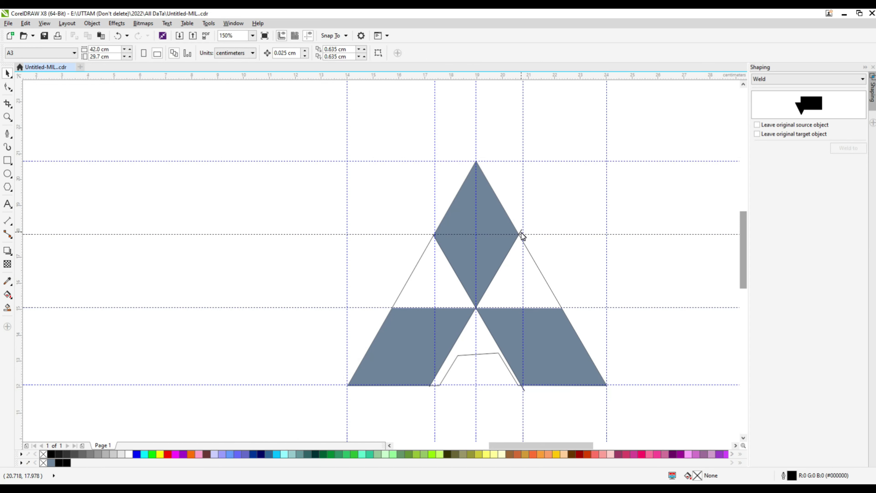
click(523, 236)
right_click(523, 234)
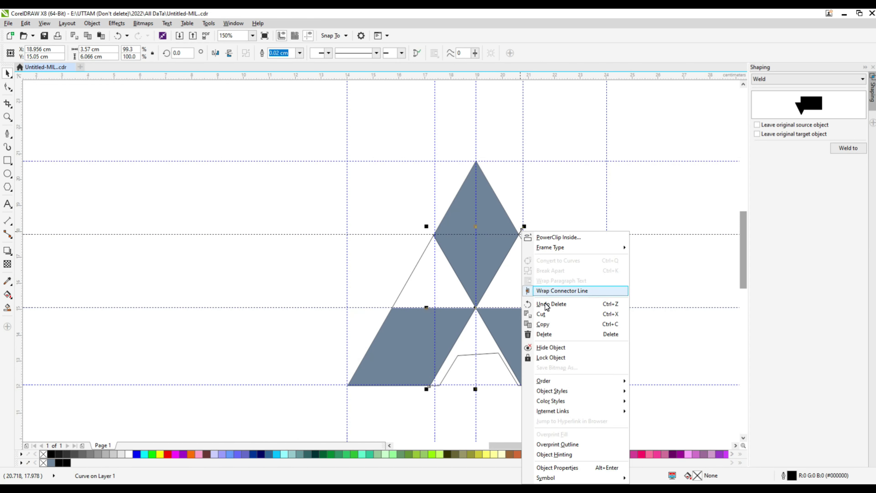
click(550, 334)
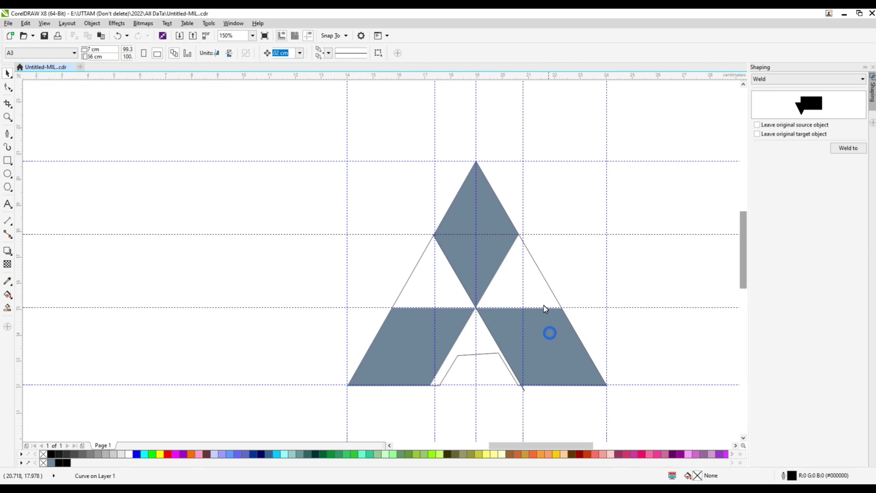
Delete the triangle outline and stray diagonal, then select the three logo shapes.
click(552, 293)
right_click(552, 292)
click(589, 145)
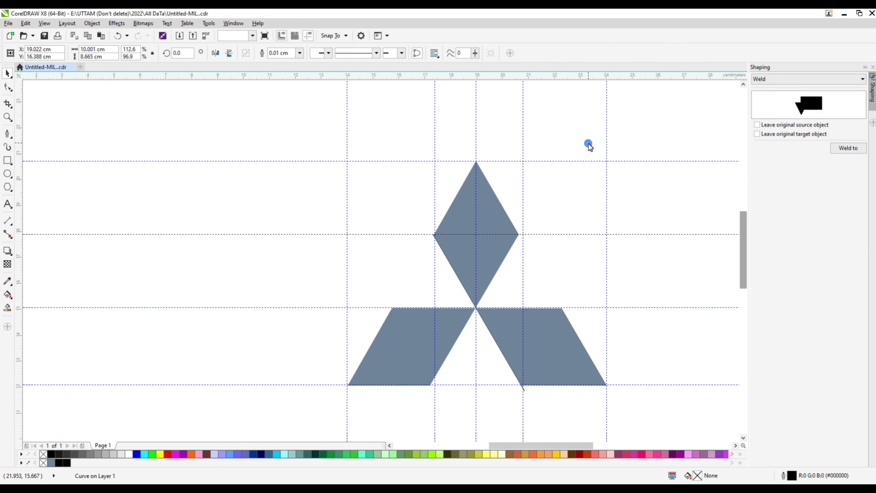
scroll(520, 395, up, 2)
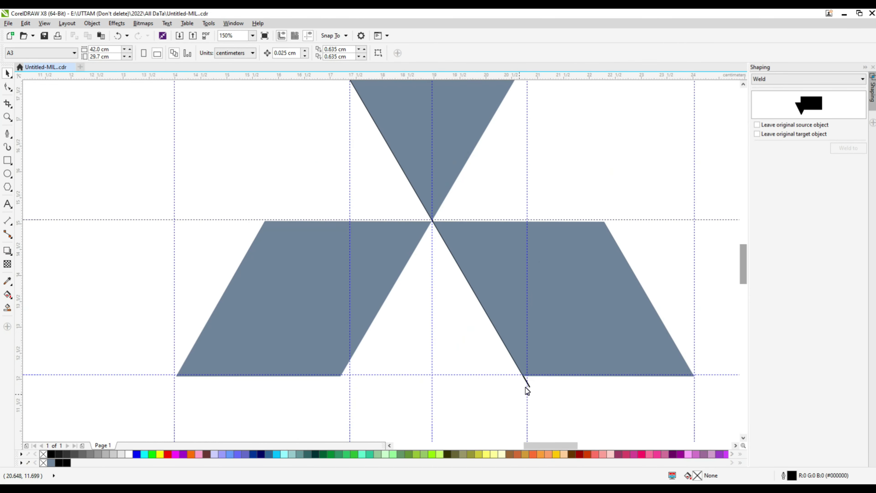
click(528, 386)
right_click(528, 385)
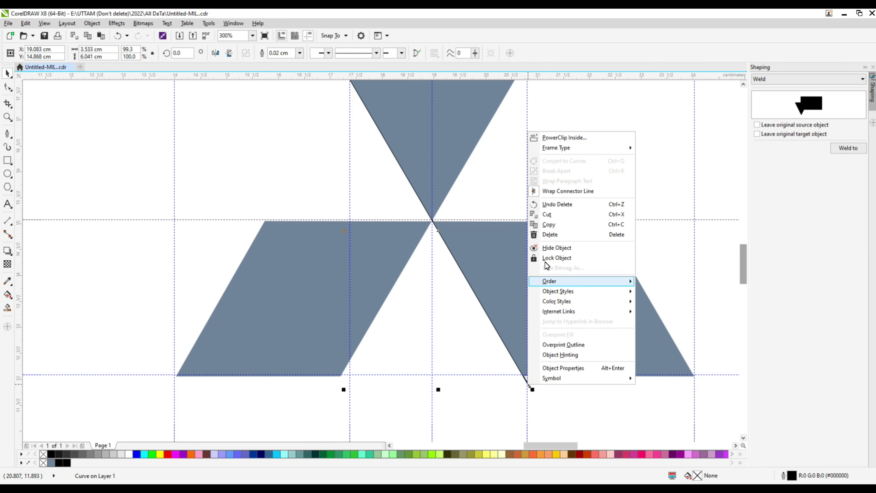
click(558, 239)
scroll(432, 226, down, 2)
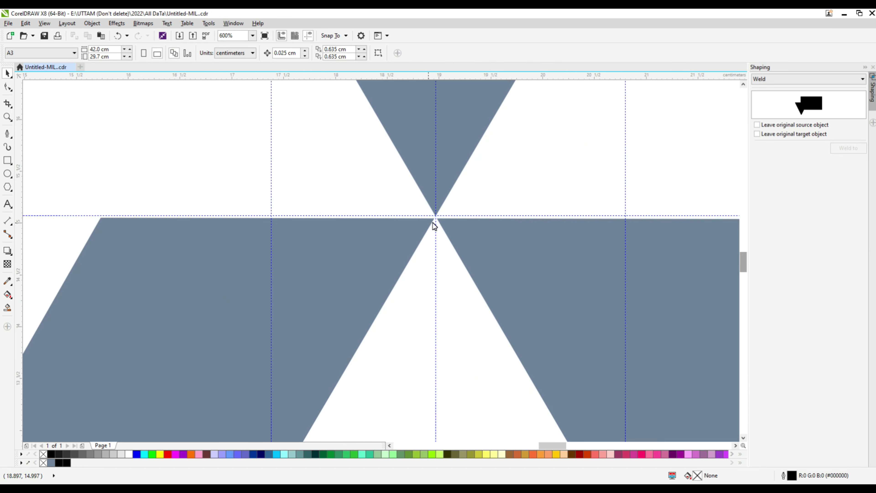
scroll(434, 231, down, 2)
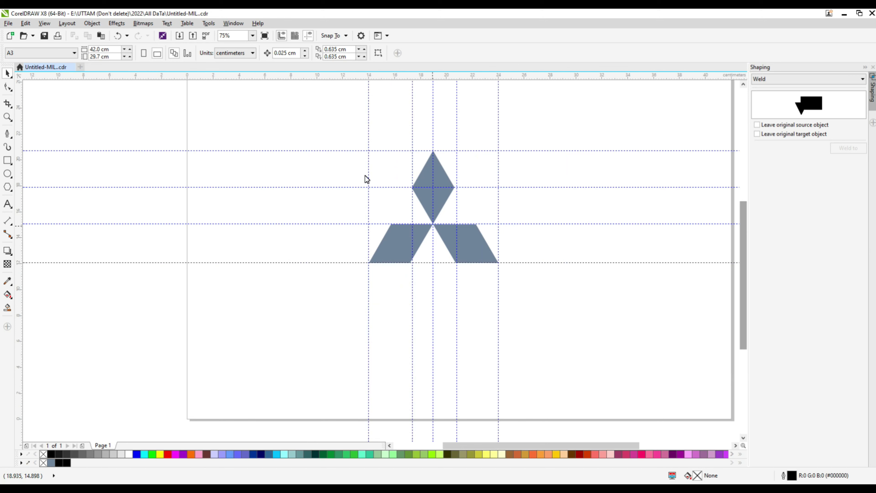
drag(325, 129, 534, 289)
scroll(427, 171, up, 2)
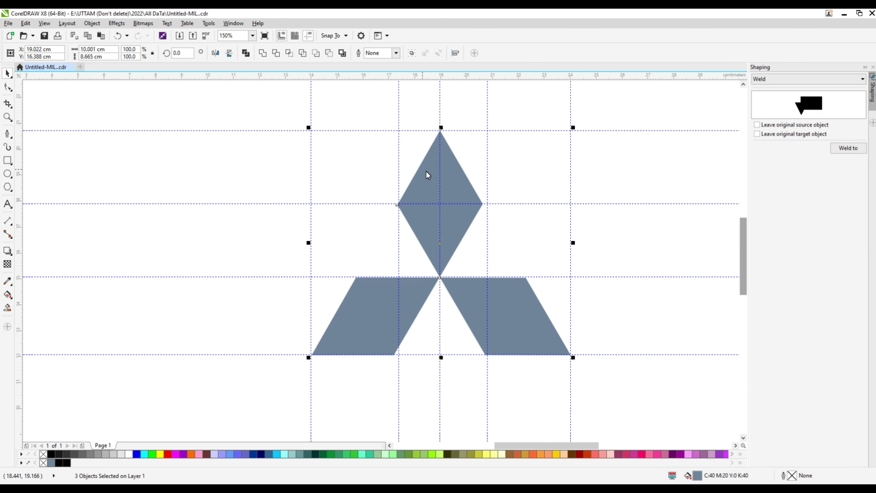
Give the three logo shapes a Hairline outline.
click(397, 54)
click(376, 69)
click(561, 232)
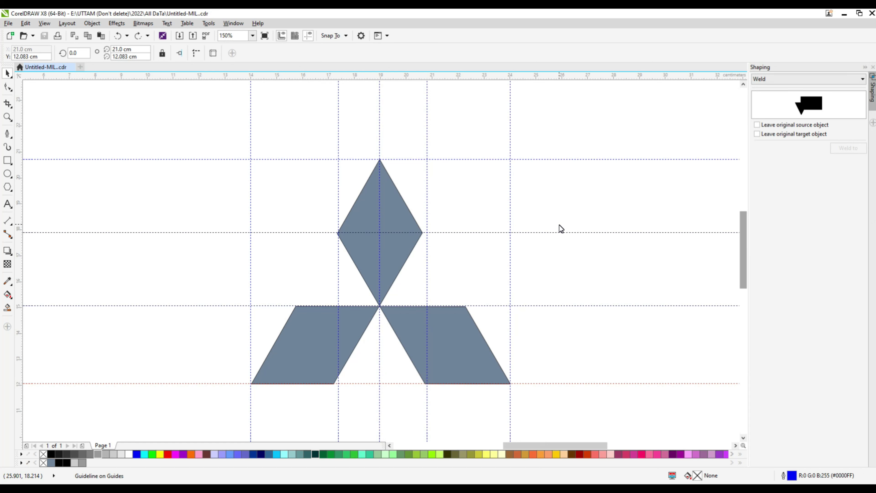
Fill the top diamond with 20% Black light grey.
click(378, 247)
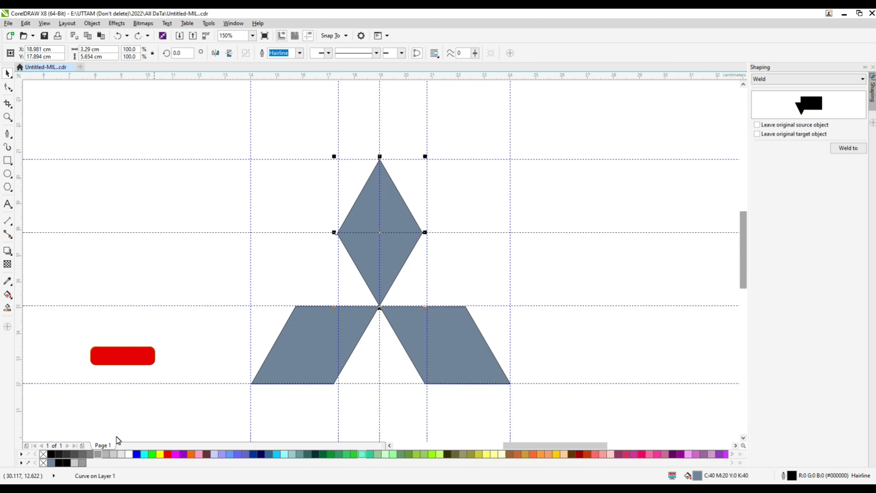
click(80, 463)
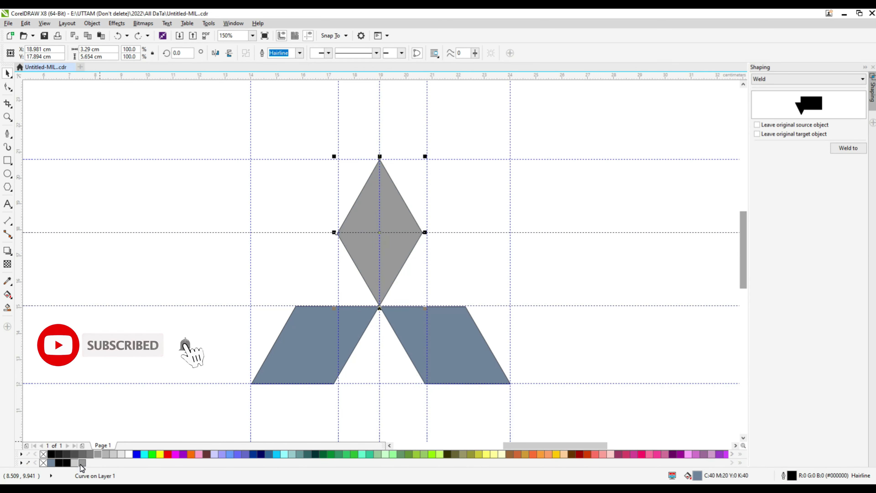
click(83, 463)
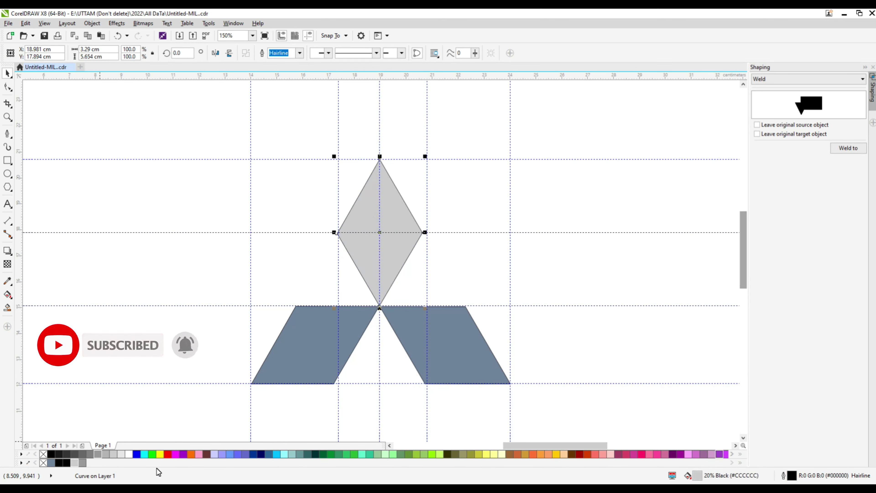
Give the diamond a slightly darker grey, then switch it to a fountain fill.
click(104, 455)
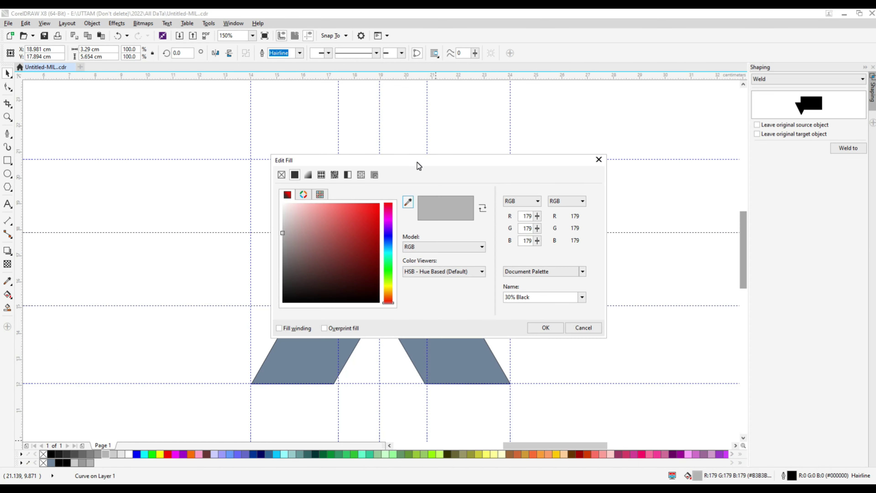
drag(415, 160, 563, 154)
click(516, 166)
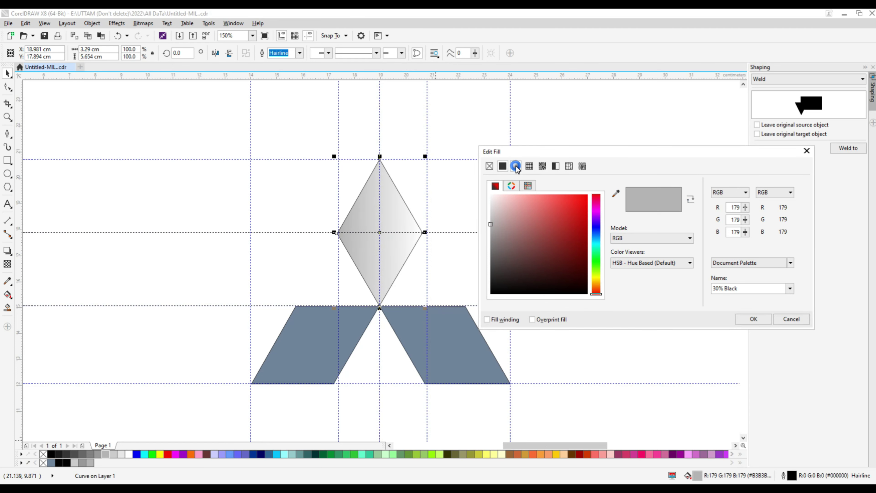
Add alternating grey and white gradient stops at about 26%, 50%, 66% and 96%.
double_click(597, 269)
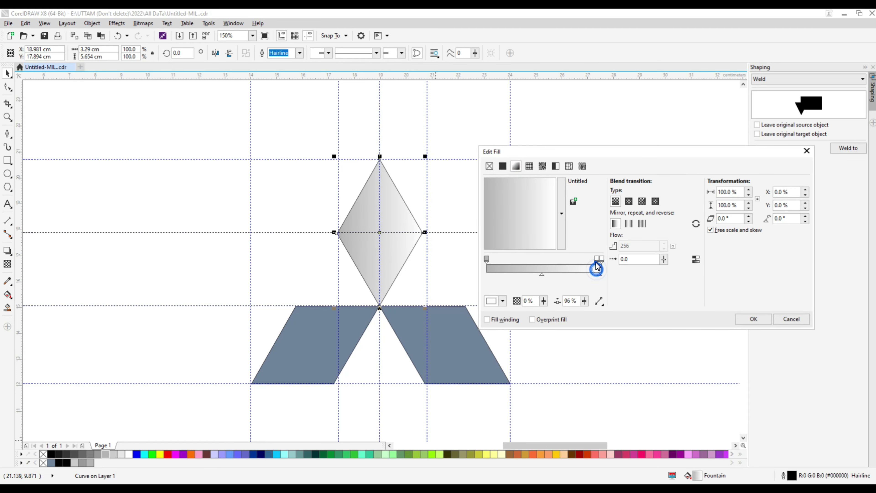
drag(597, 266, 534, 274)
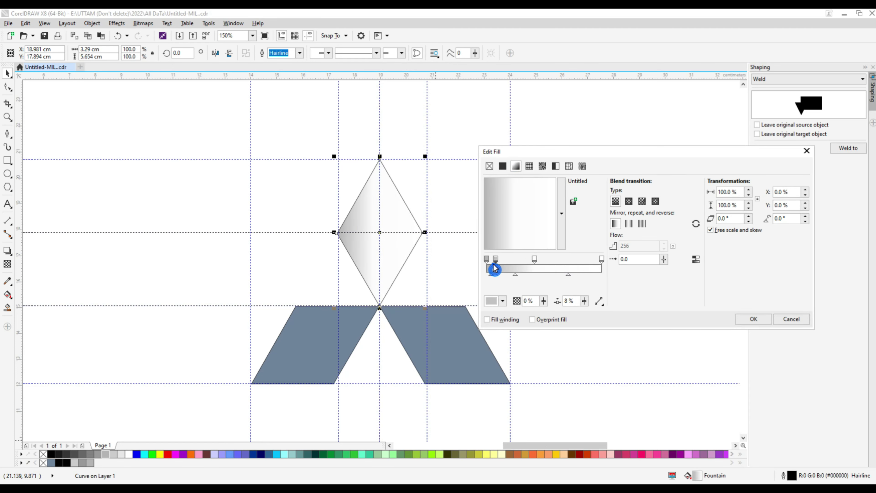
double_click(563, 269)
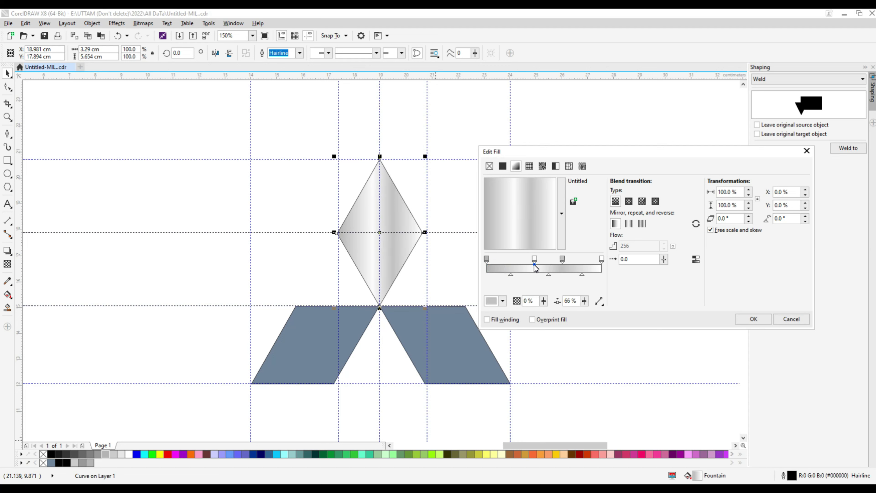
drag(534, 266, 517, 273)
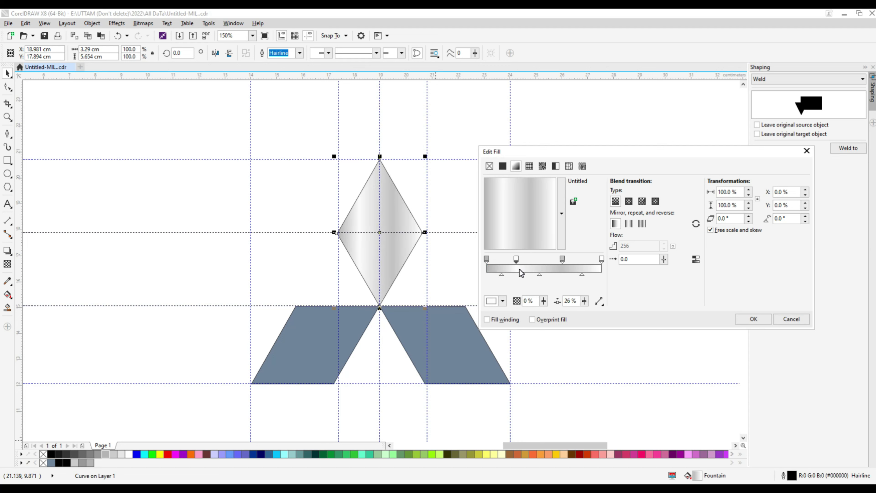
double_click(520, 269)
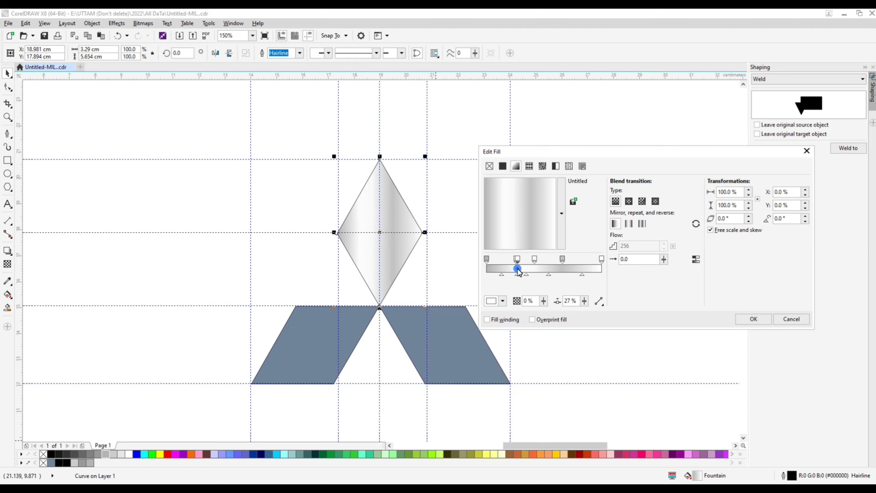
double_click(495, 268)
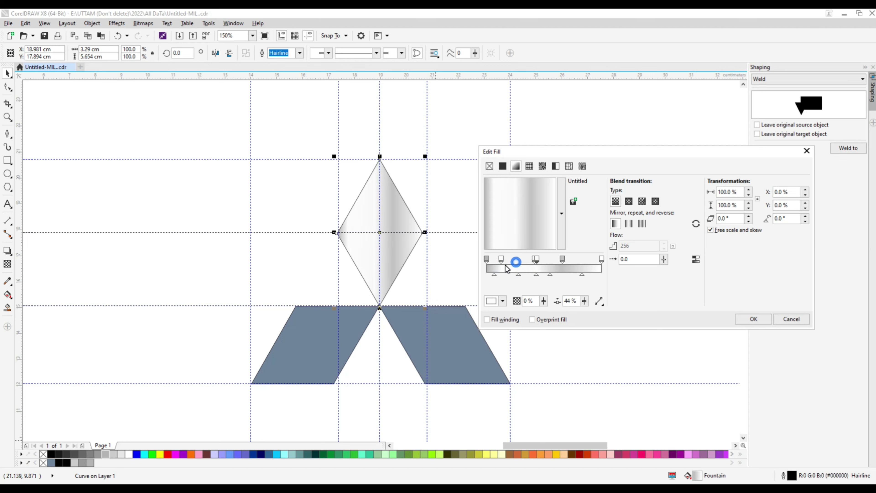
drag(497, 266, 584, 268)
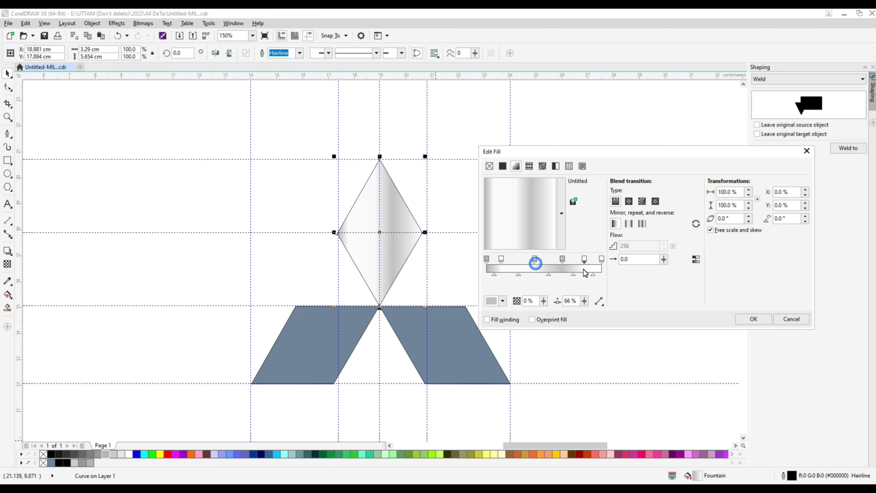
click(562, 268)
double_click(516, 268)
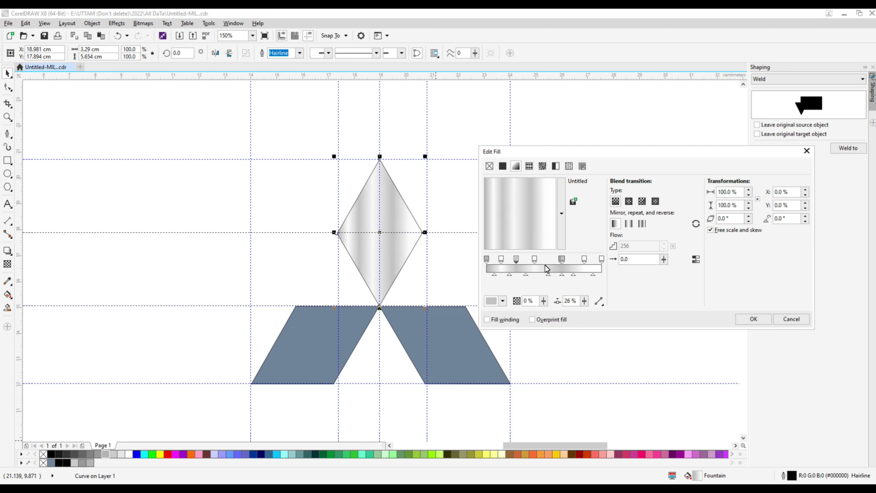
click(564, 266)
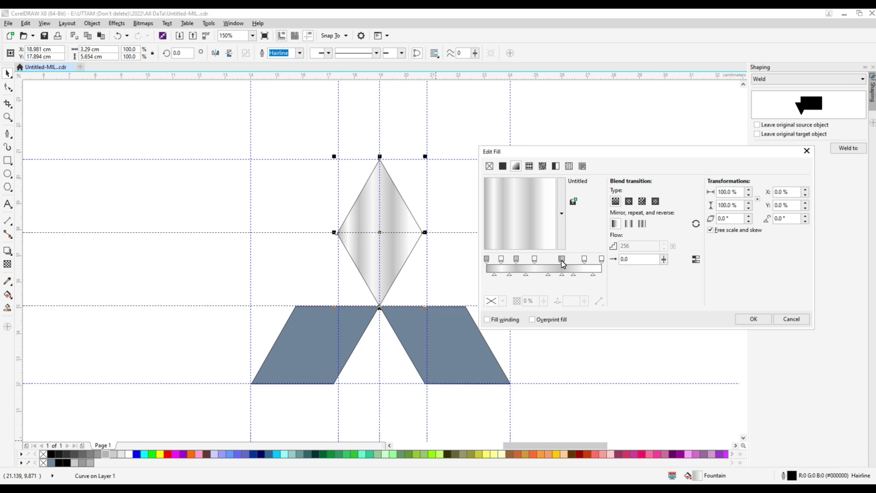
mouse_move(563, 264)
mouse_down()
mouse_move(598, 269)
mouse_move(553, 262)
mouse_move(584, 262)
mouse_up()
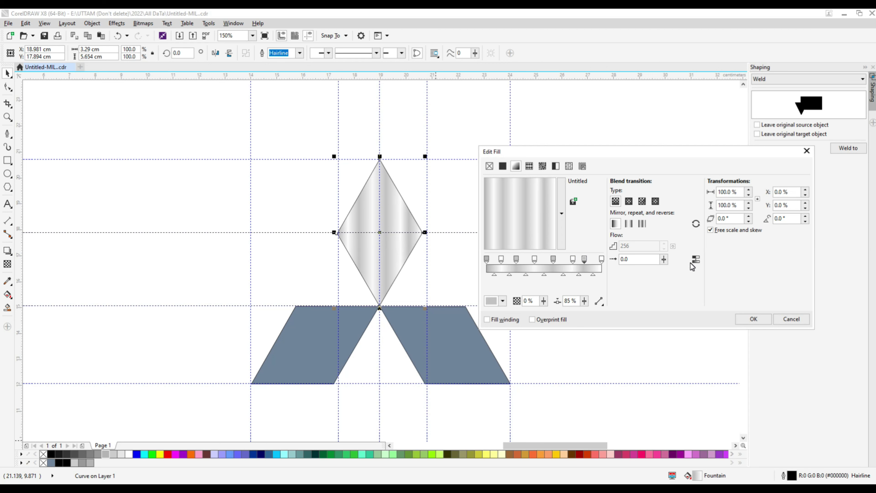
Rotate the gradient to about 290° and nudge a right-hand stop to 90%.
drag(538, 245, 525, 247)
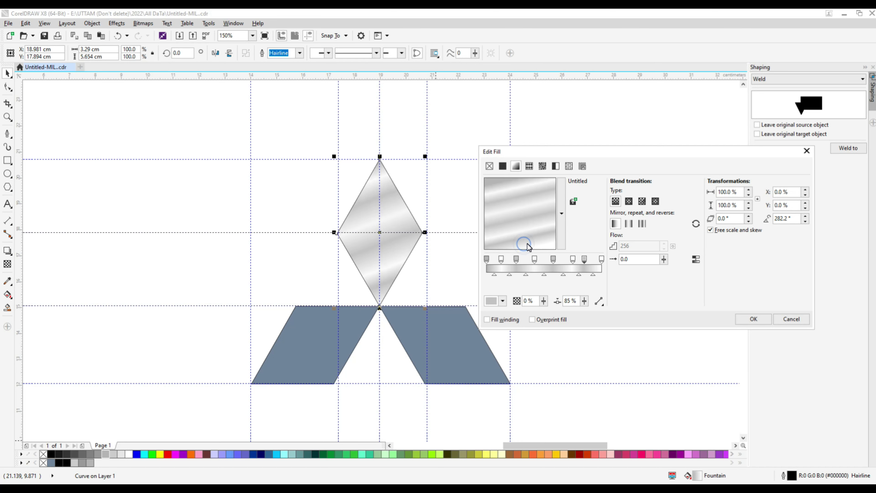
drag(525, 248, 524, 244)
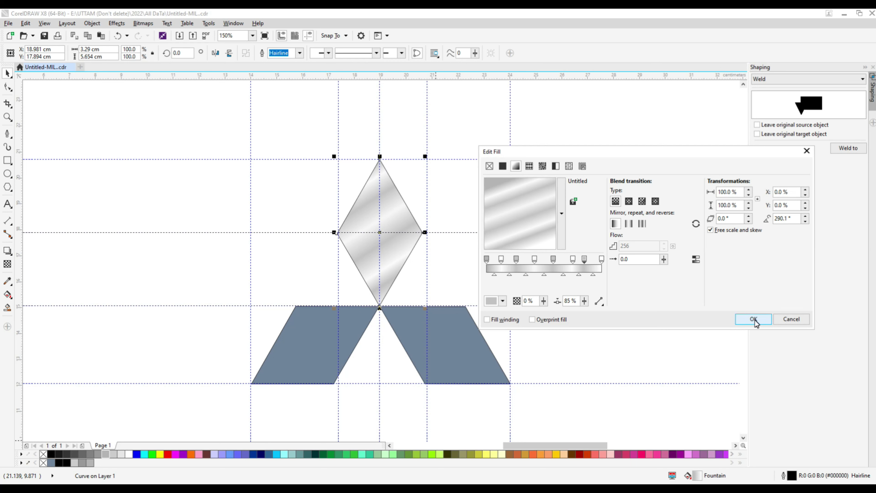
drag(583, 262, 590, 264)
mouse_move(574, 261)
mouse_down()
mouse_move(547, 261)
mouse_move(578, 267)
mouse_move(554, 261)
mouse_up()
click(571, 265)
Rebalance the chrome bands, with a stop at 38%, and apply the fountain fill.
click(534, 260)
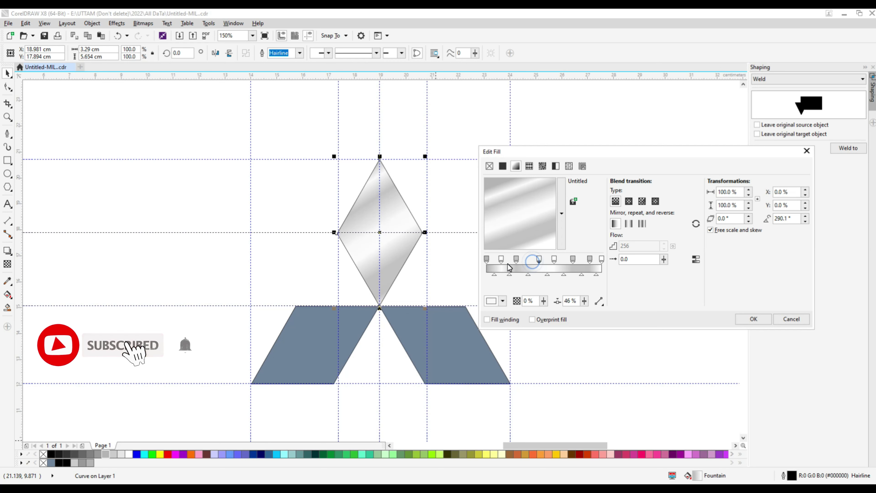
drag(501, 260, 523, 260)
click(514, 270)
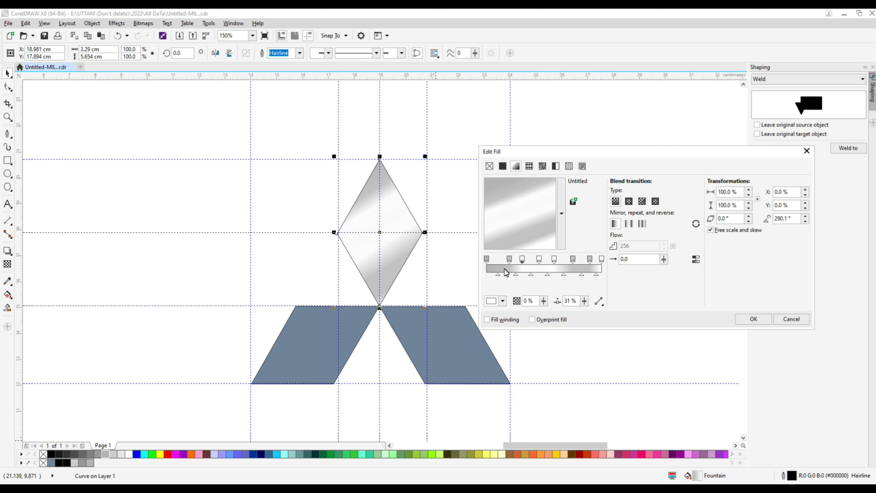
double_click(547, 270)
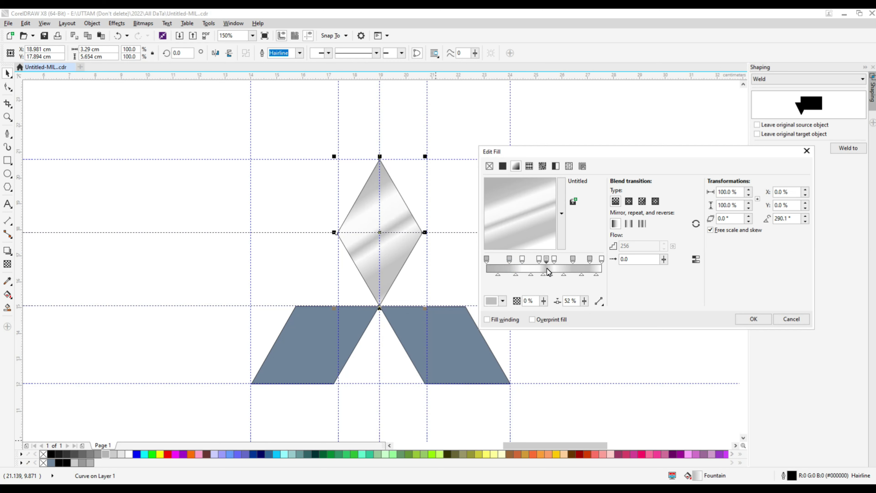
double_click(548, 266)
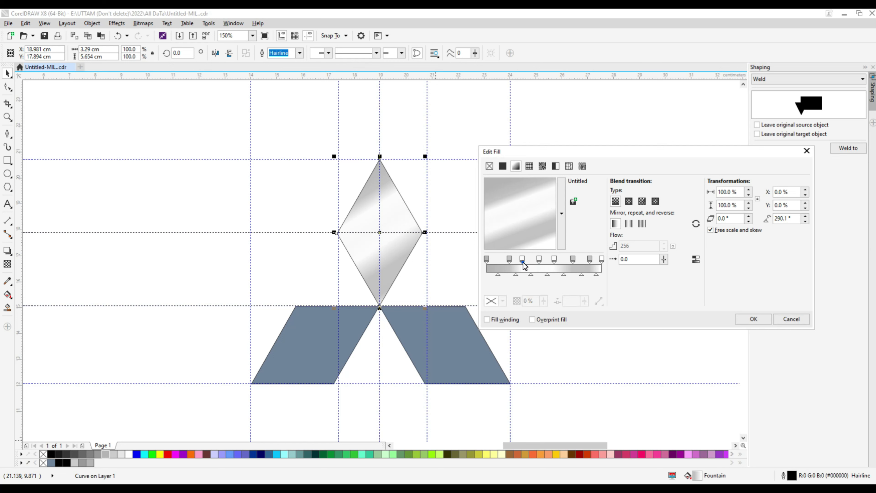
mouse_move(523, 262)
mouse_down()
mouse_move(532, 265)
mouse_move(506, 265)
mouse_move(526, 270)
mouse_move(498, 263)
mouse_move(528, 264)
mouse_up()
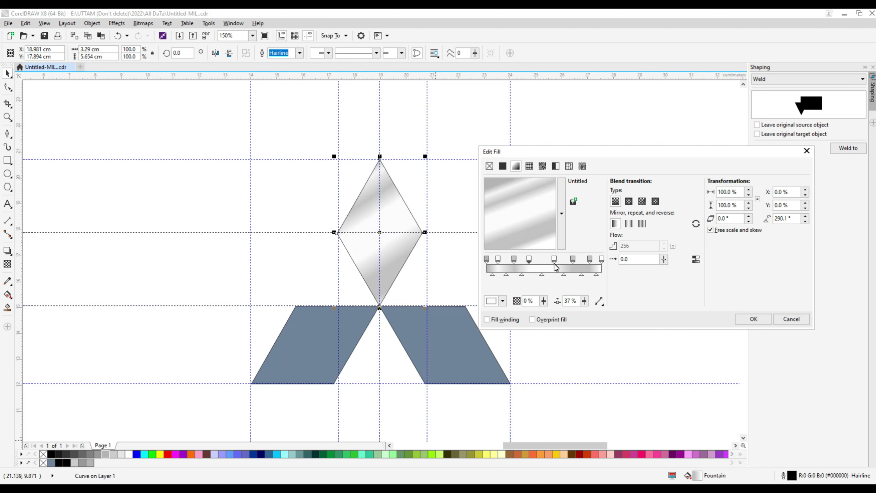
drag(574, 264, 520, 259)
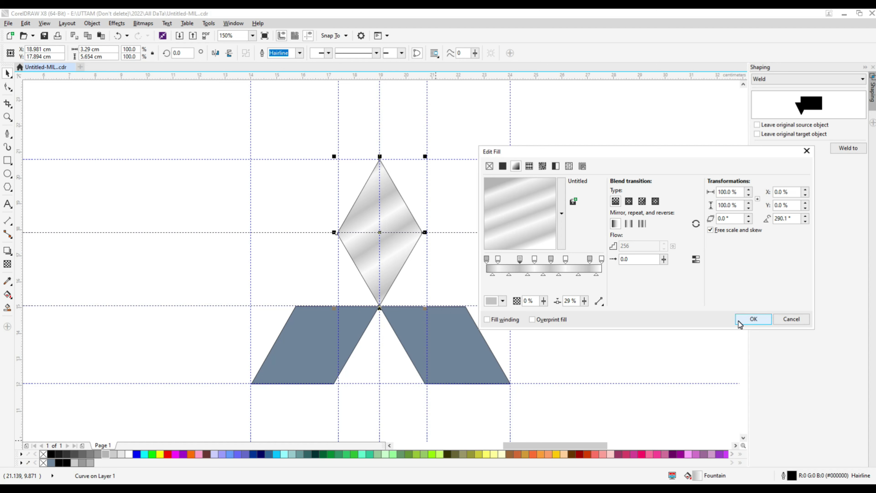
click(751, 319)
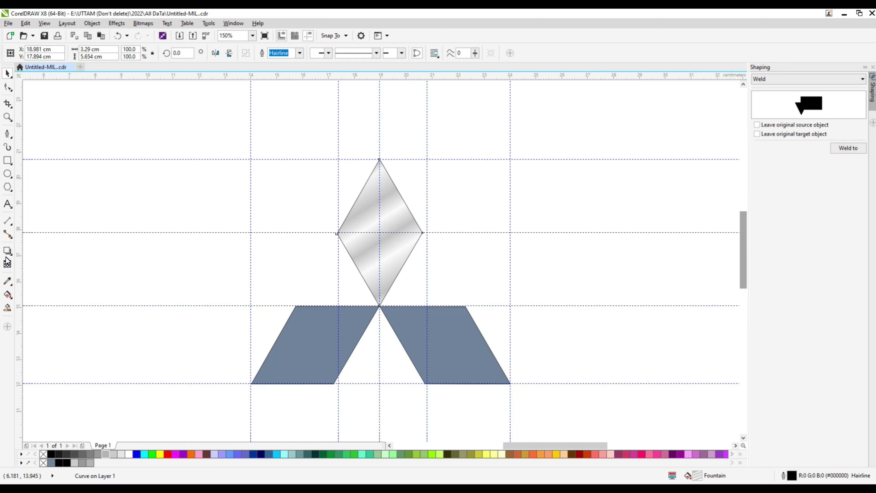
Put the diamond's gradient start above its top and end below its bottom, angling the bands.
click(7, 294)
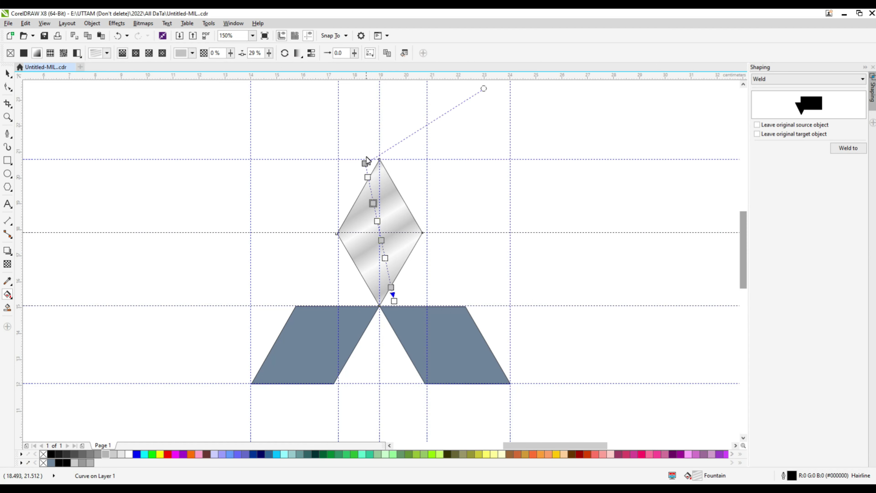
drag(366, 163, 350, 156)
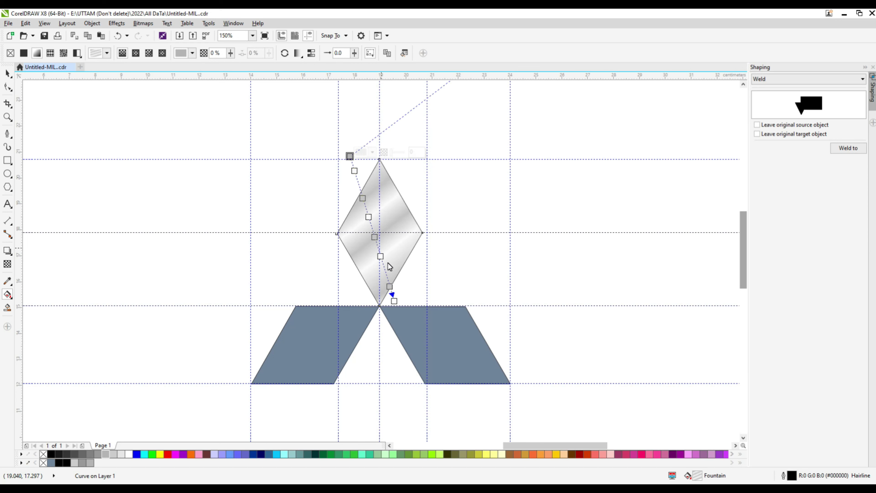
drag(394, 300, 397, 306)
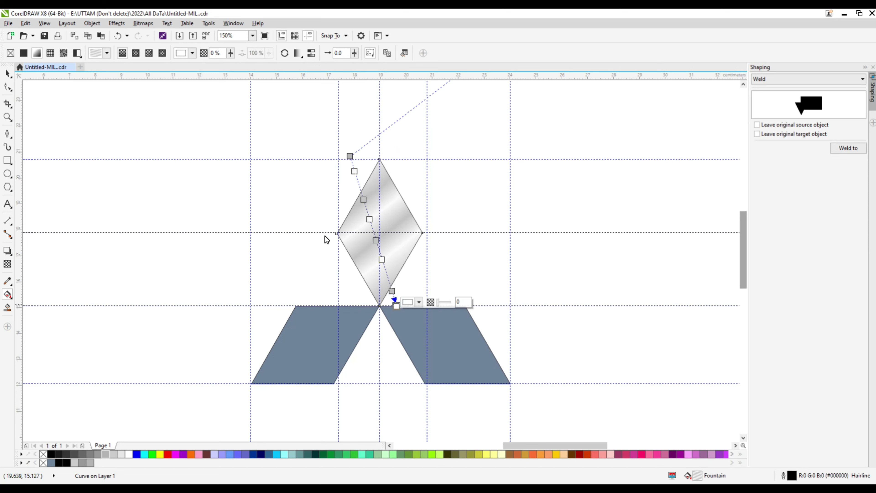
click(7, 73)
click(558, 196)
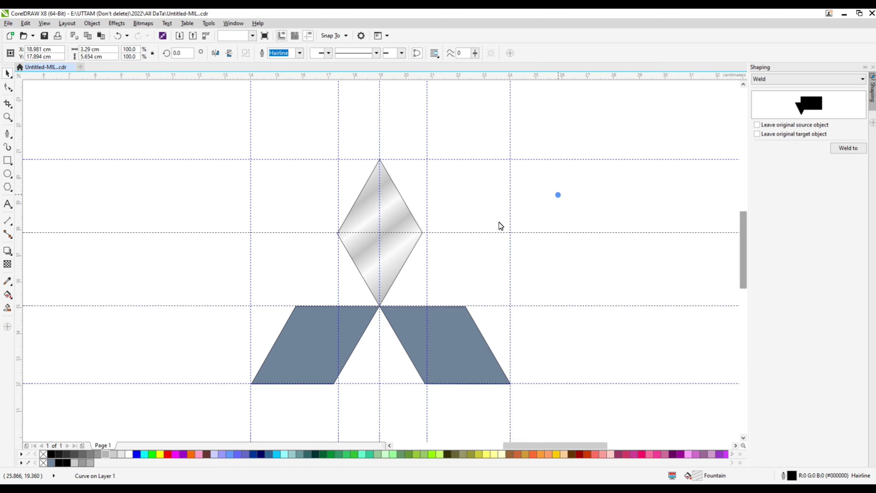
scroll(459, 235, down, 4)
scroll(452, 255, up, 4)
Copy only the fill from the chrome diamond onto both lower parallelograms.
click(448, 271)
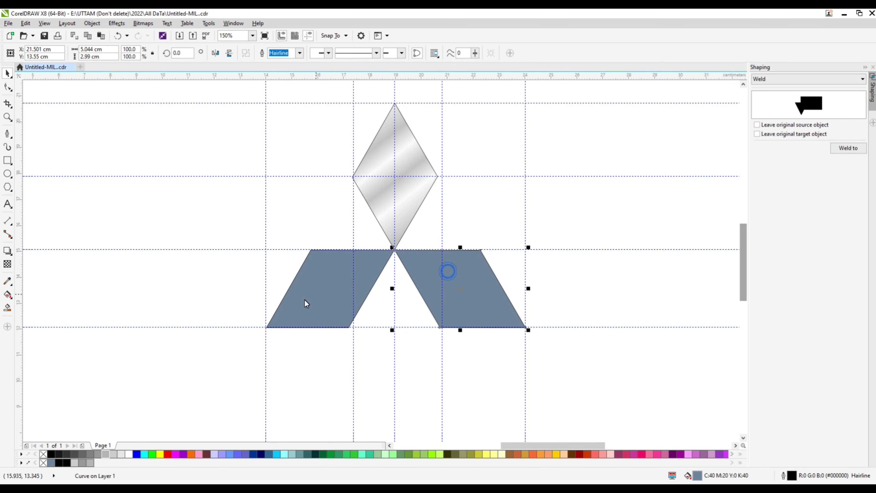
shift+click(305, 303)
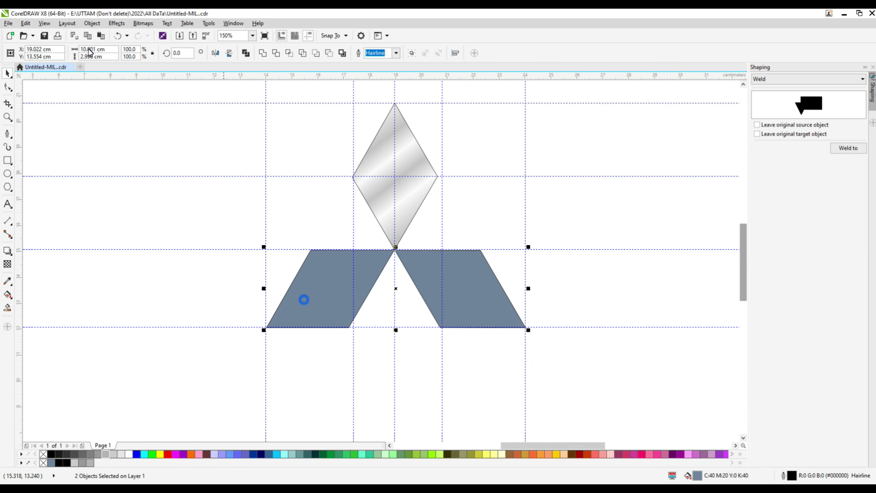
click(25, 23)
click(69, 152)
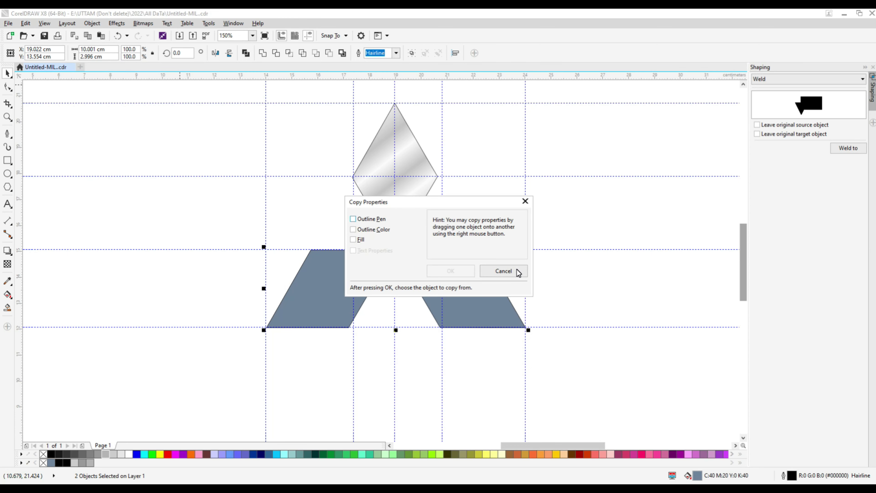
click(361, 240)
click(455, 270)
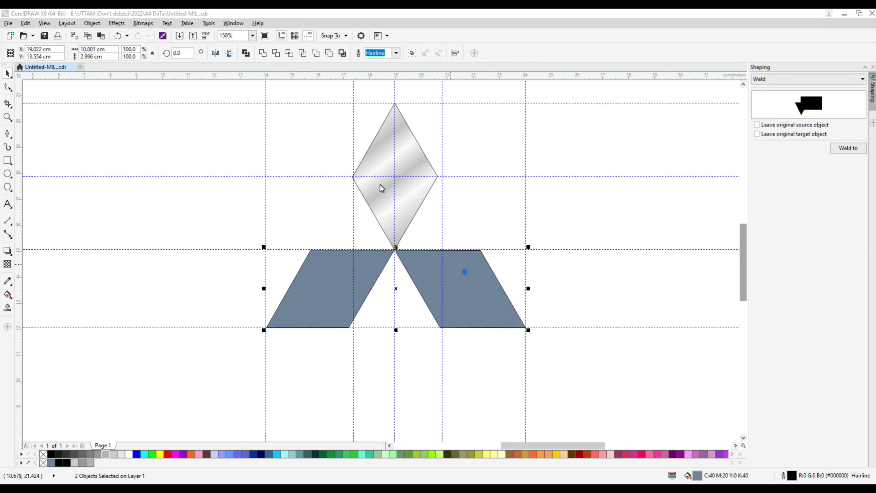
click(382, 154)
click(498, 202)
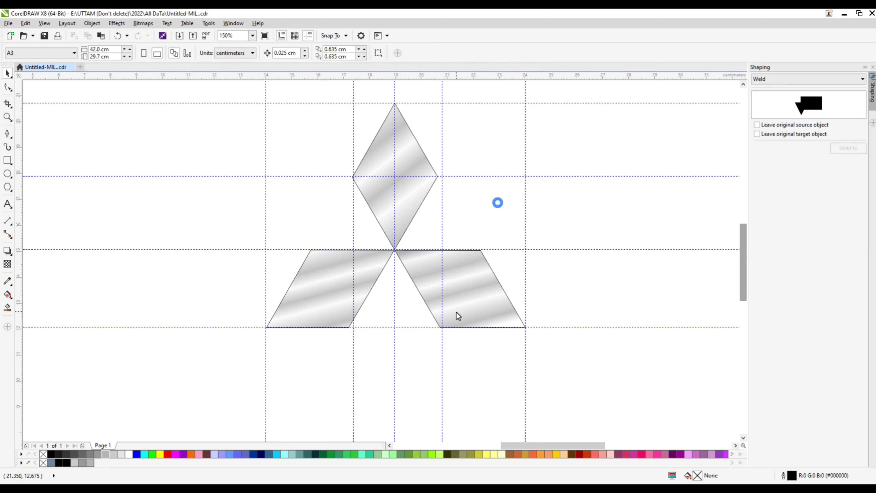
Angle the right parallelogram's chrome gradient, from near the logo centre past its bottom edge.
click(454, 314)
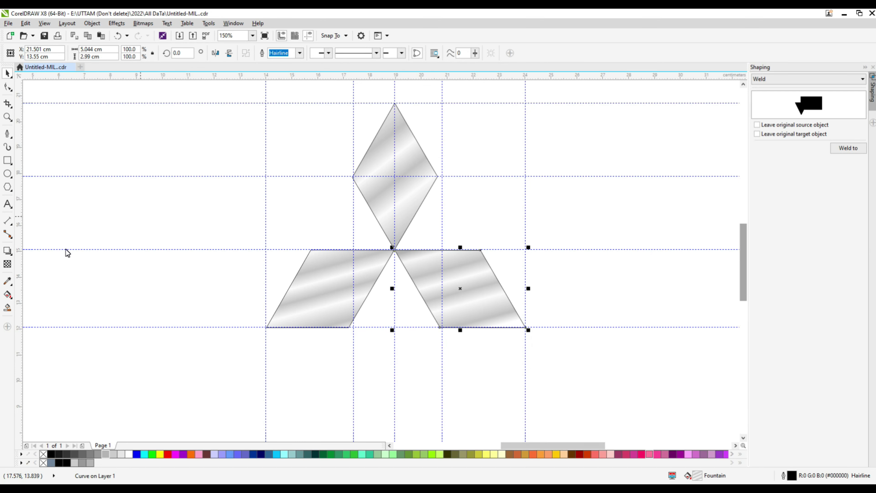
click(7, 295)
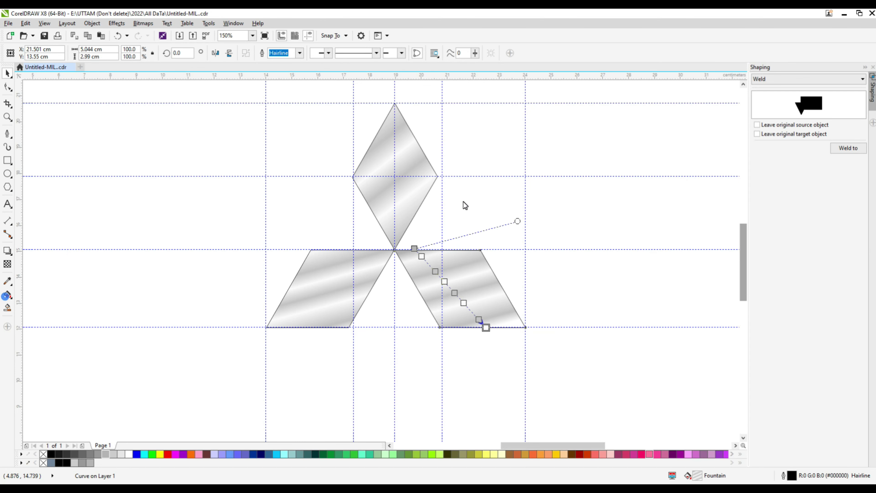
drag(414, 249, 398, 225)
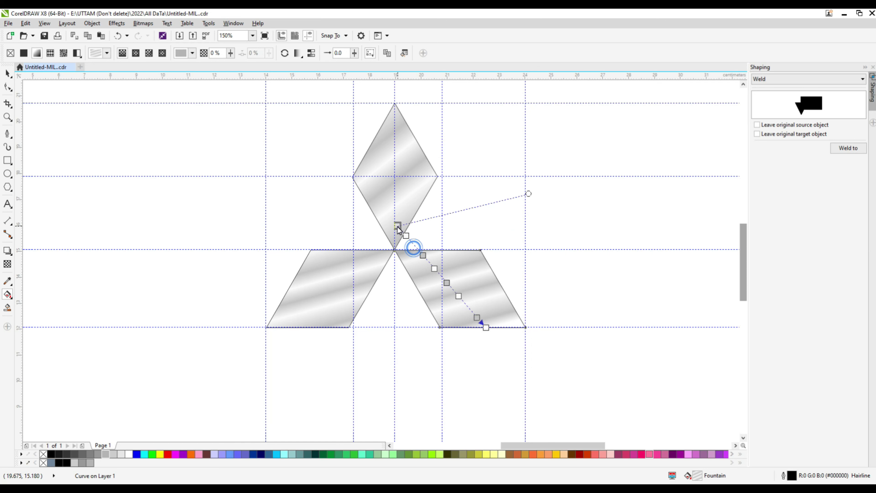
drag(486, 329, 494, 350)
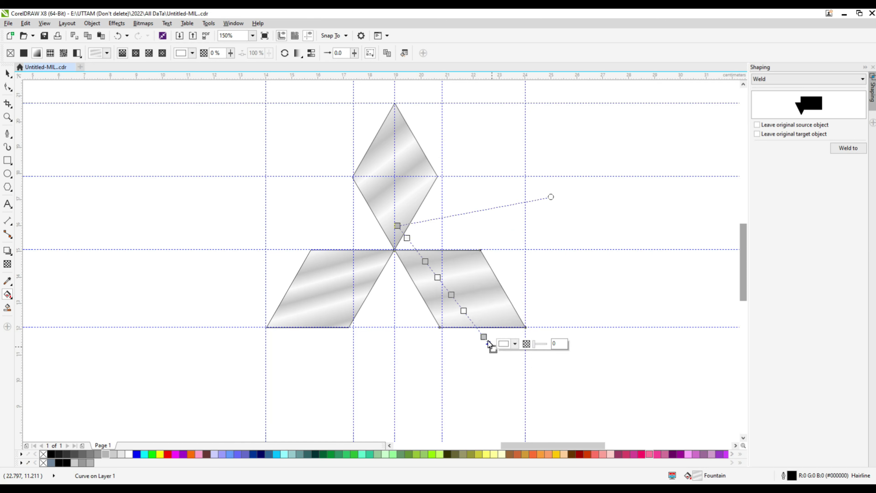
drag(397, 226, 374, 201)
Angle the left parallelogram's chrome gradient, from up-left to below the shape.
click(369, 255)
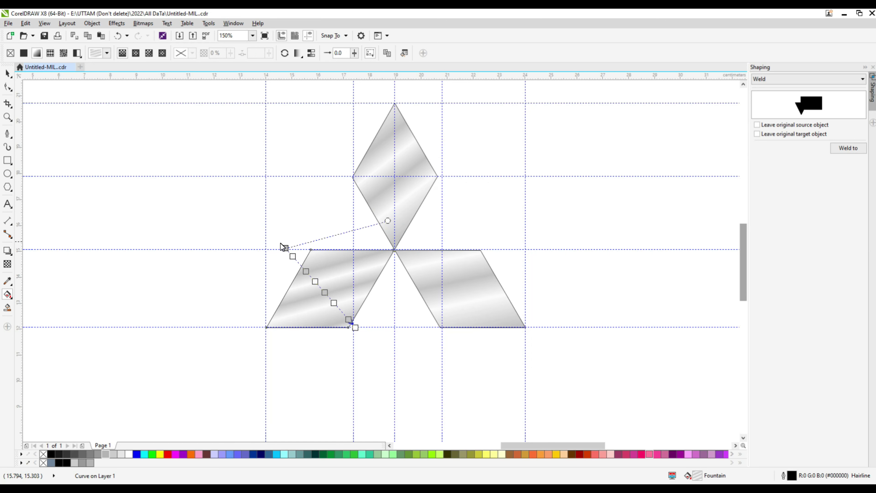
drag(285, 248, 263, 215)
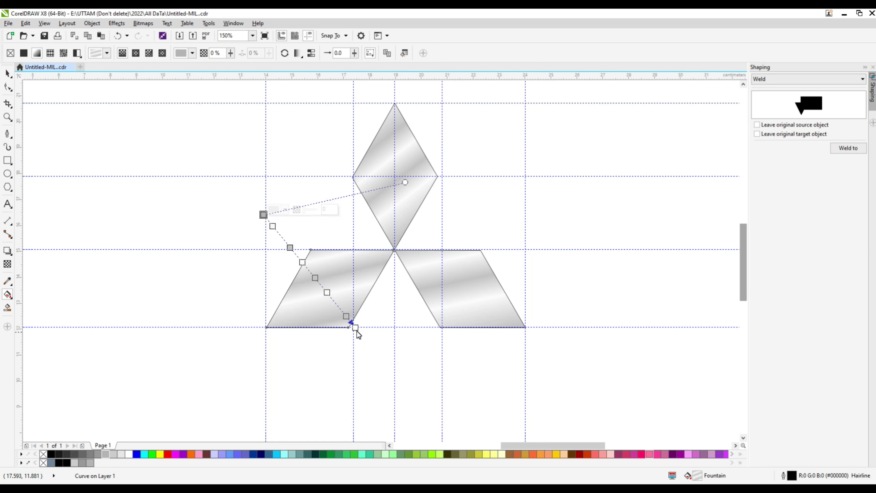
drag(356, 329, 367, 369)
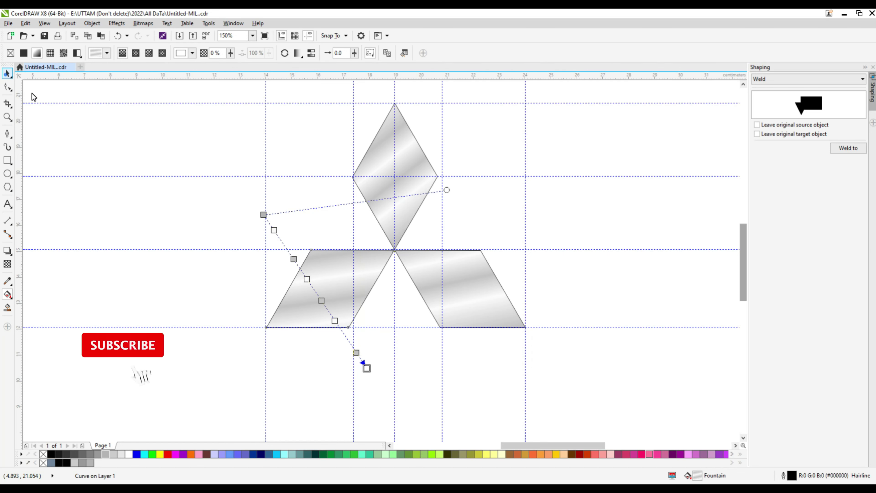
key(space)
click(519, 208)
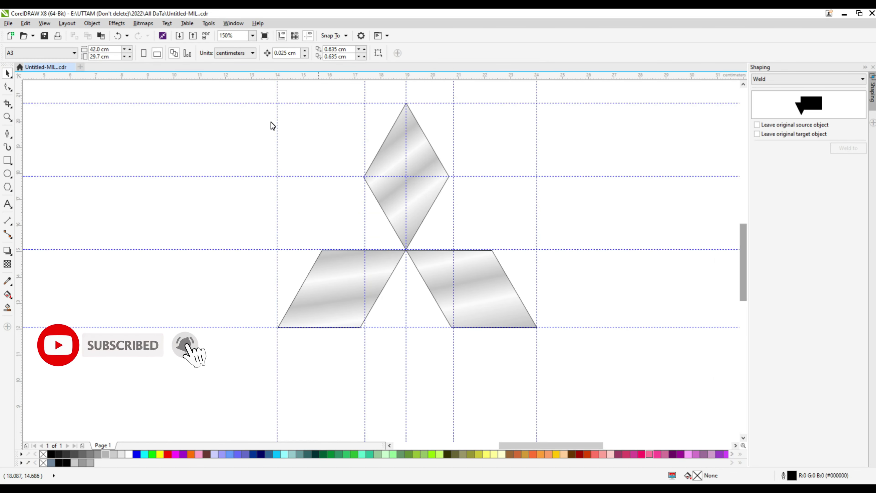
Group the three logo shapes and create a Boundary outline around the group.
mouse_move(230, 102)
mouse_down()
mouse_move(536, 377)
mouse_move(570, 379)
mouse_up()
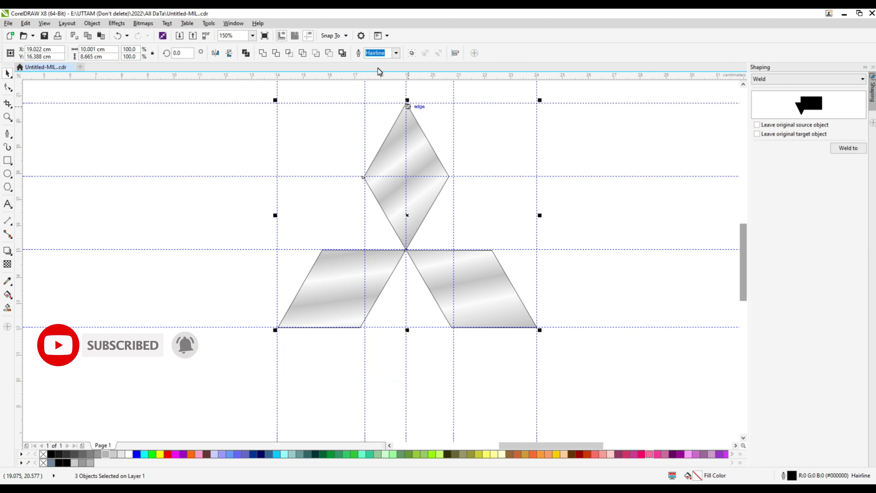
click(412, 54)
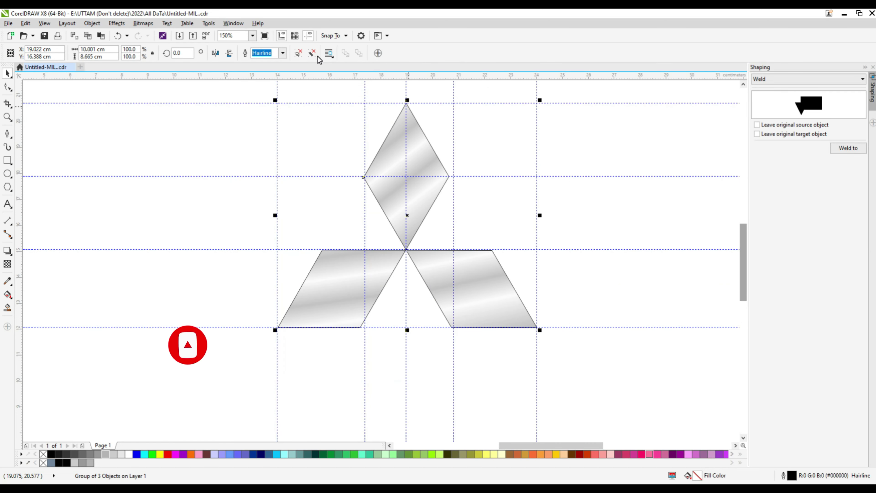
click(525, 128)
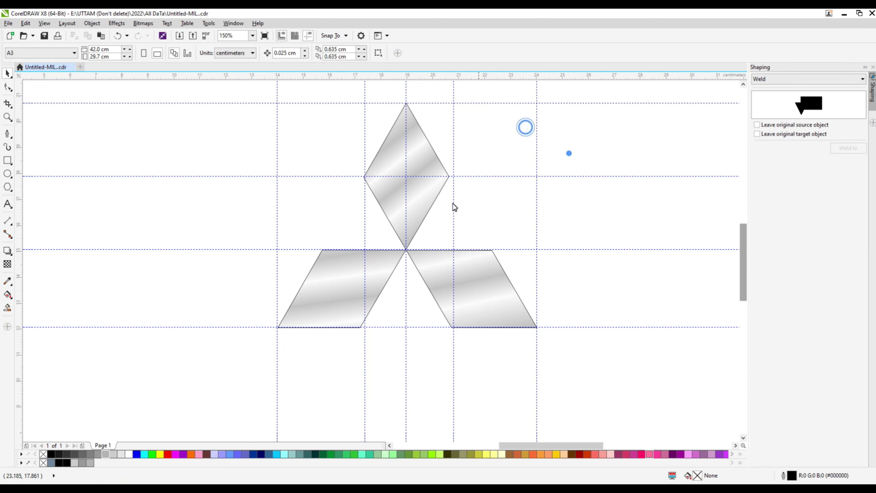
click(427, 216)
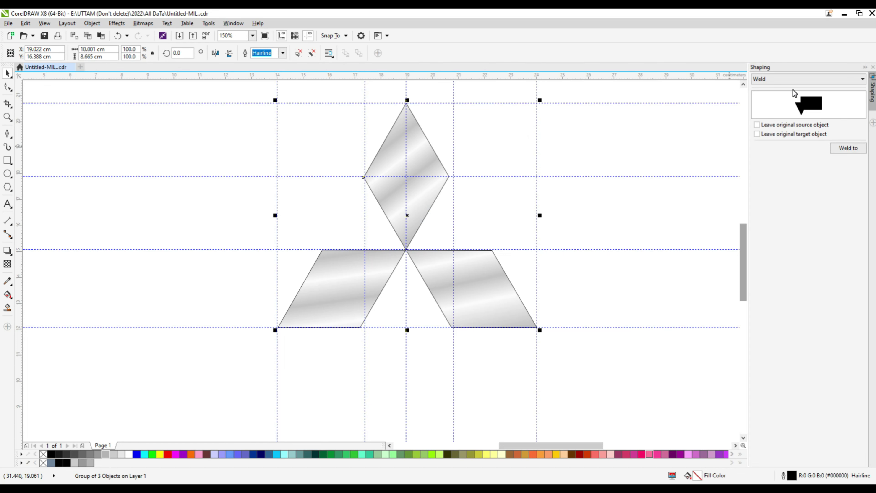
click(793, 79)
click(771, 130)
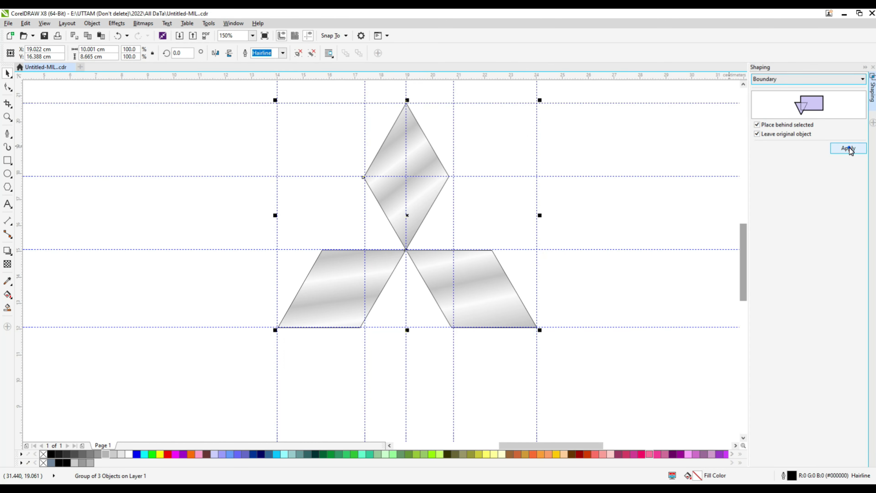
click(849, 148)
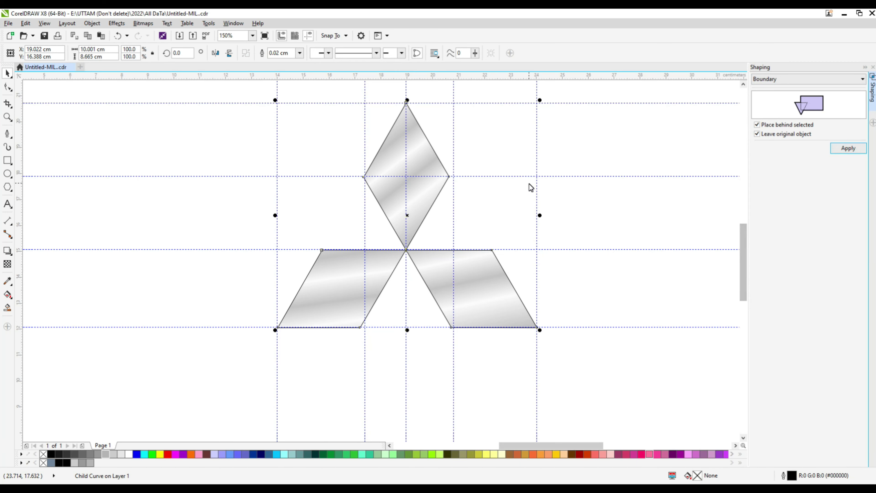
Create a Boundary outline for the top diamond and enlarge it slightly.
click(373, 156)
click(391, 151)
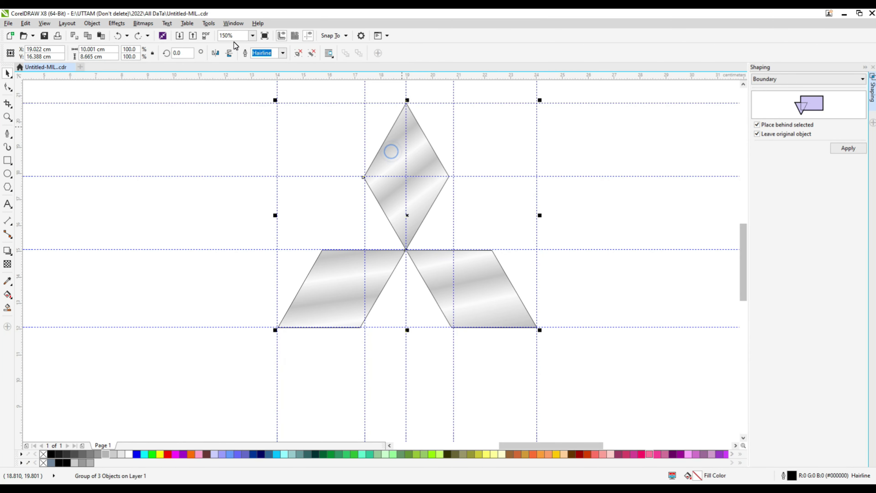
click(407, 164)
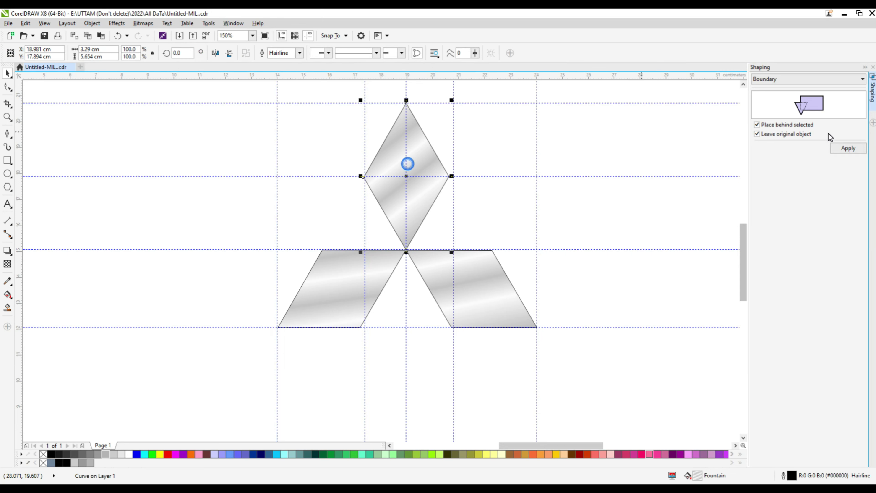
click(845, 148)
drag(452, 254, 457, 259)
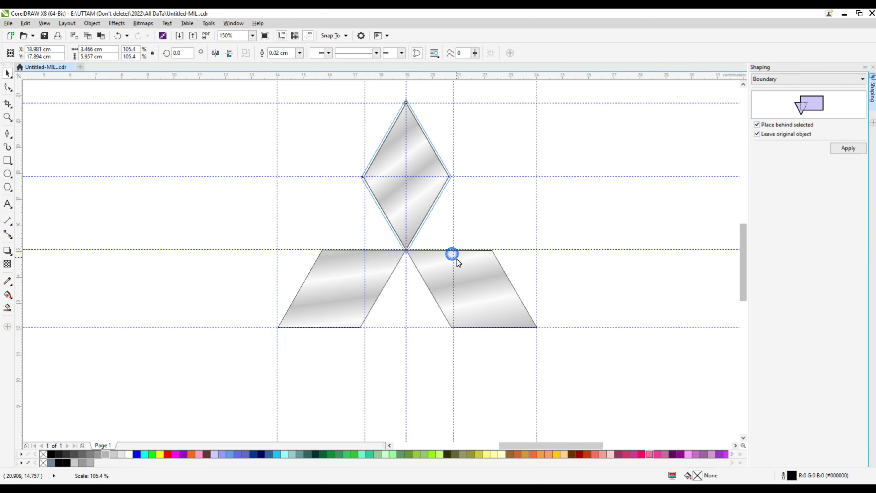
Add enlarged Boundary outlines around the right (about 108%) and left diamonds.
click(490, 290)
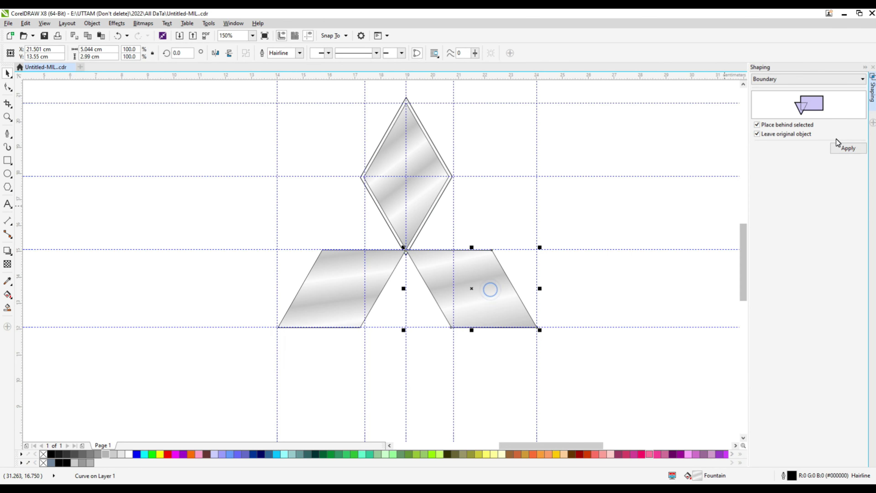
click(855, 148)
drag(542, 333, 548, 336)
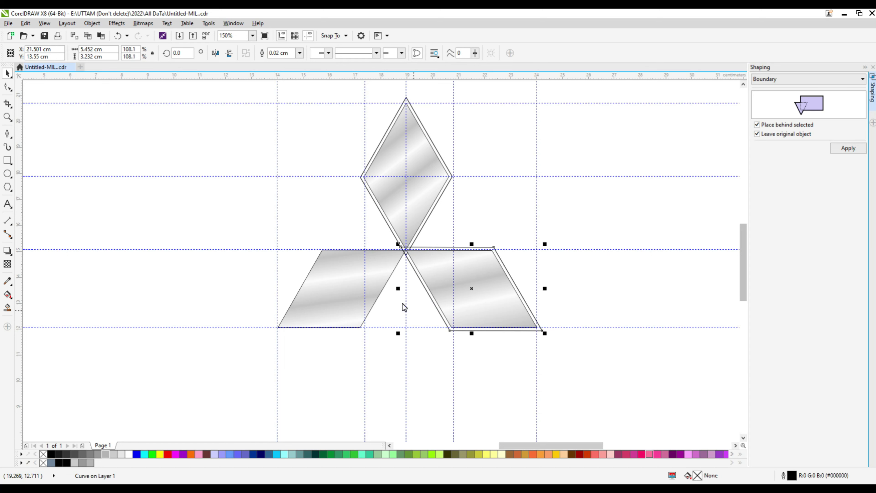
click(354, 287)
click(846, 148)
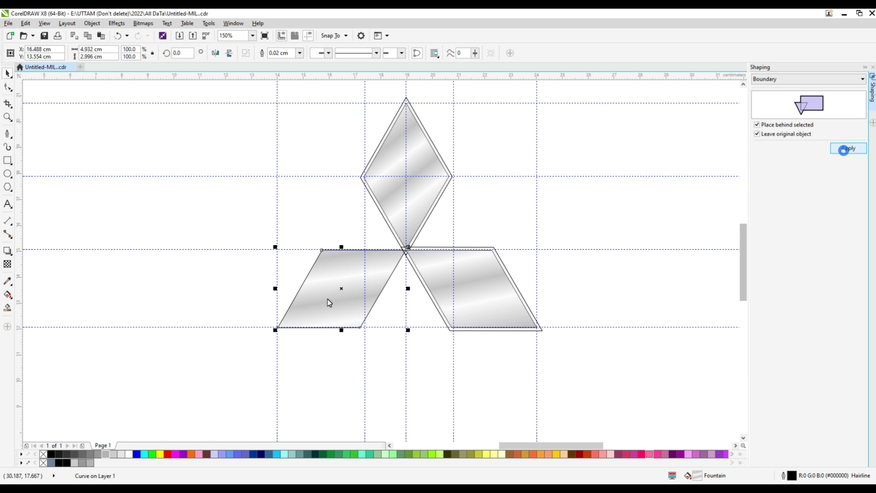
drag(274, 331, 259, 336)
Weld the three boundary outlines into a single curve.
scroll(414, 252, up, 3)
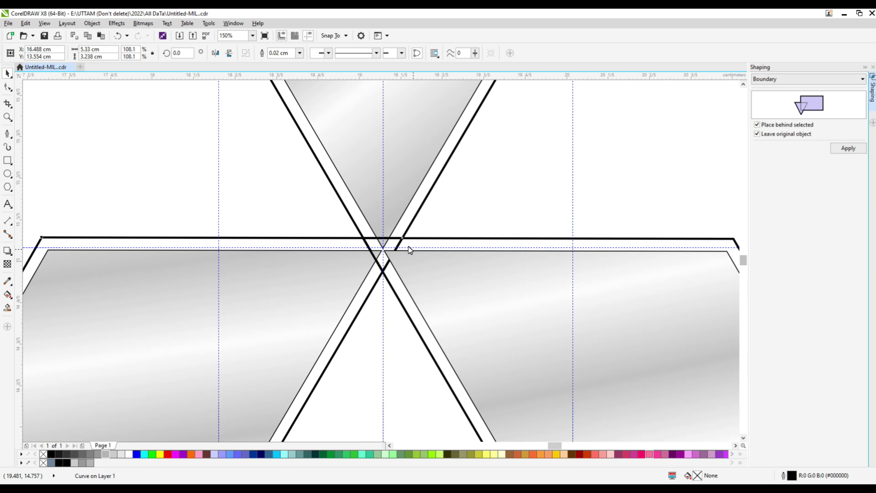
scroll(408, 246, up, 2)
shift+click(402, 213)
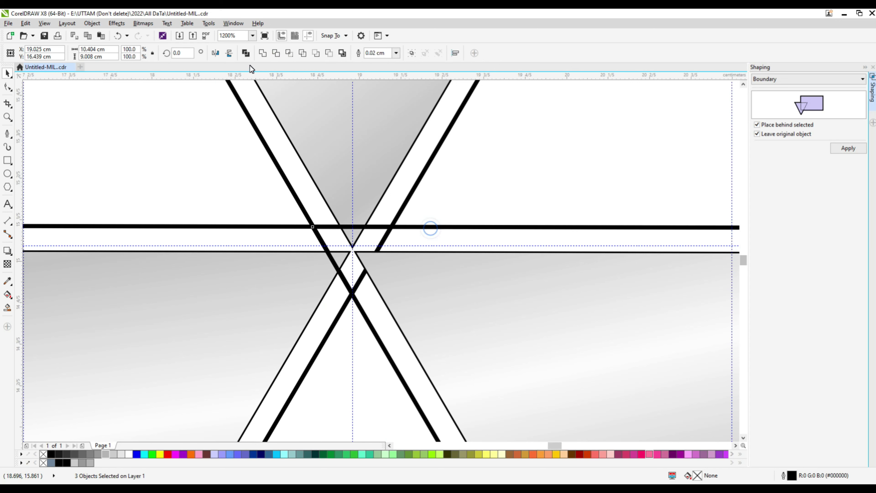
click(258, 54)
click(266, 56)
Give the welded shape a thick black border using the black palette swatch.
scroll(408, 246, down, 3)
right_click(413, 231)
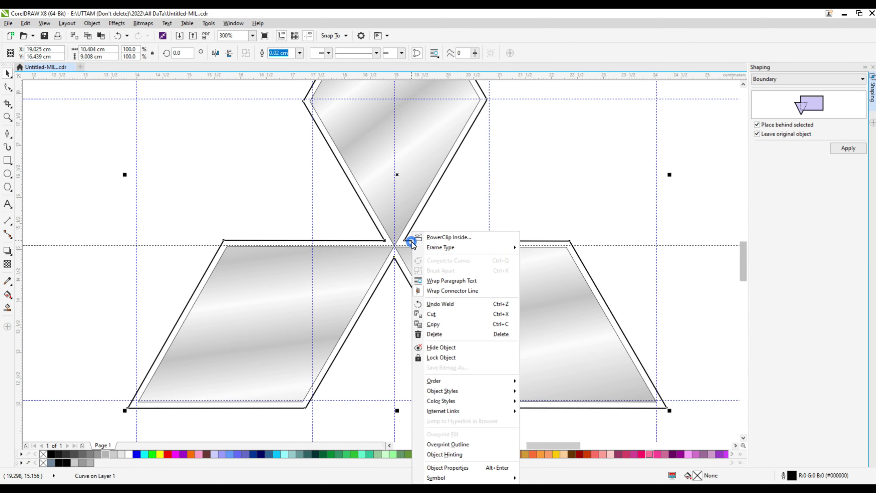
click(256, 269)
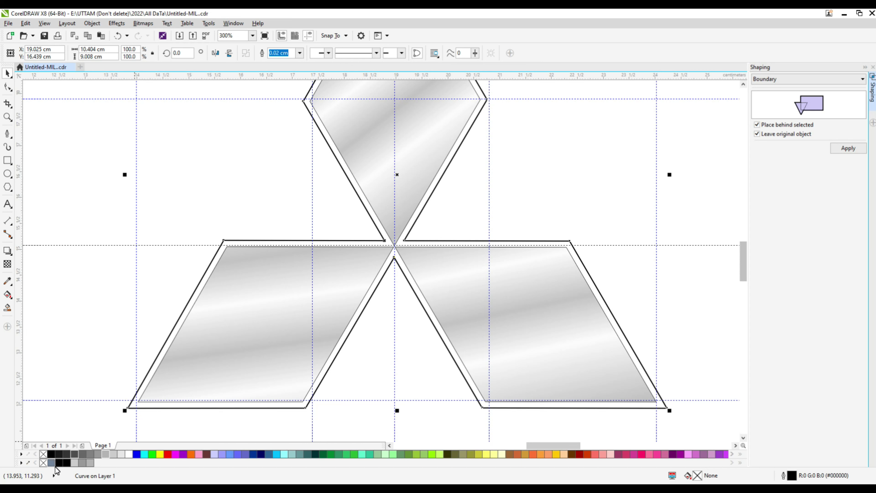
drag(51, 454, 427, 311)
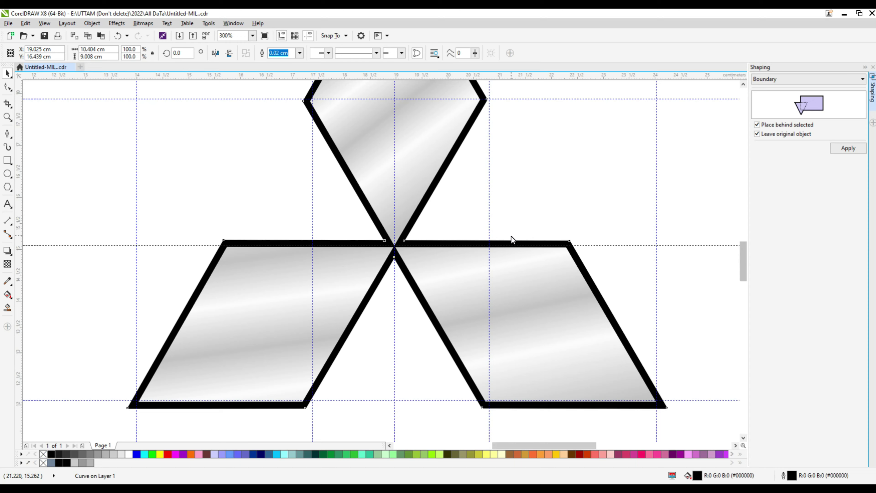
scroll(512, 239, down, 1)
click(582, 178)
scroll(506, 238, down, 1)
Type 'MITSUBISHI' as artistic text below the logo and select the word.
scroll(506, 244, down, 1)
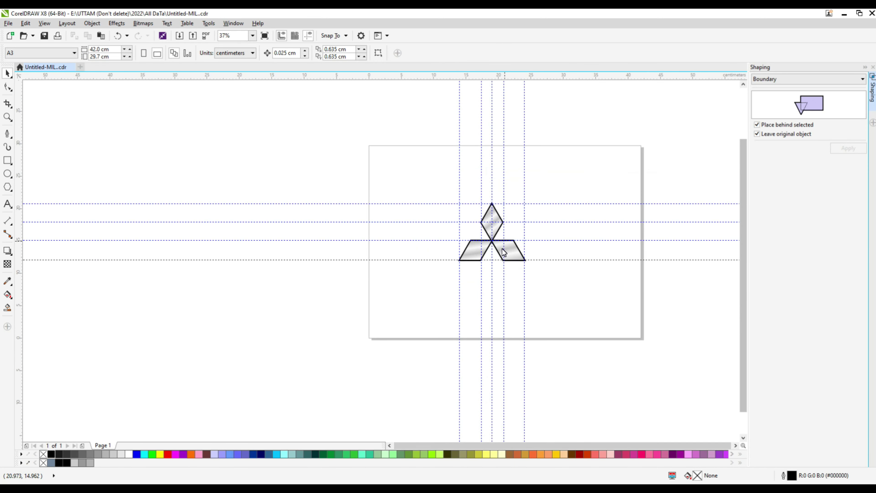
scroll(505, 252, up, 1)
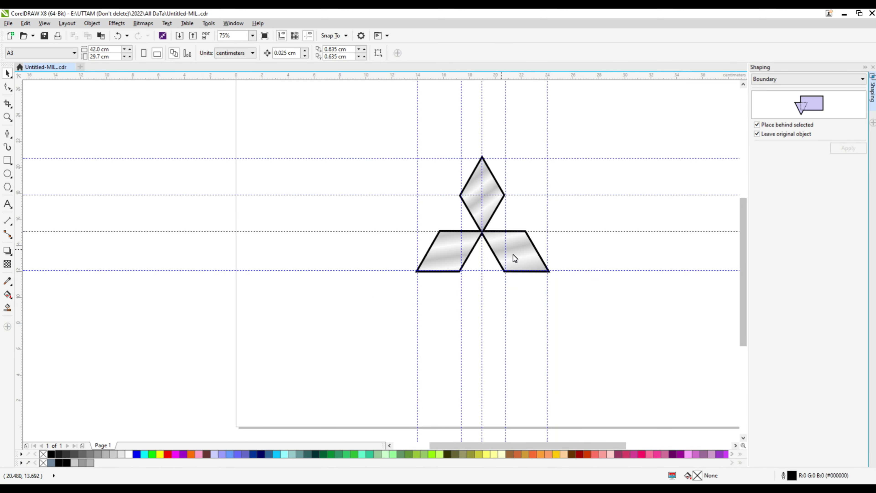
click(12, 210)
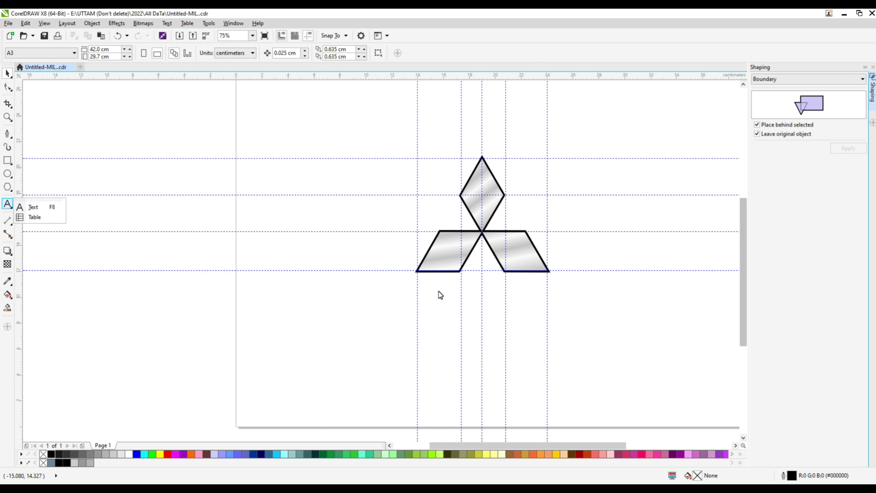
click(18, 207)
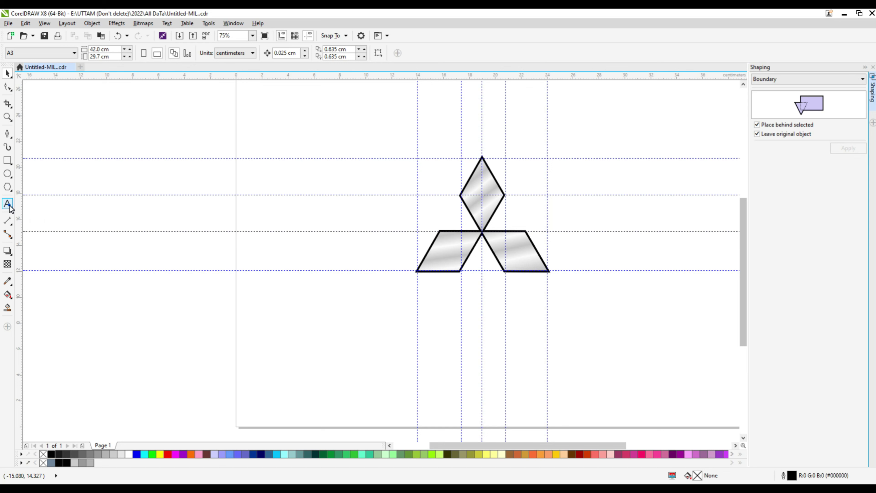
click(437, 305)
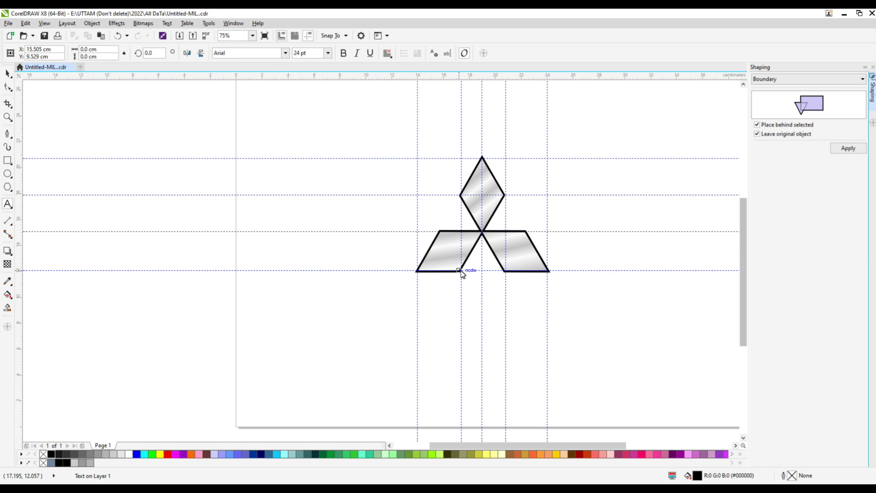
text(M)
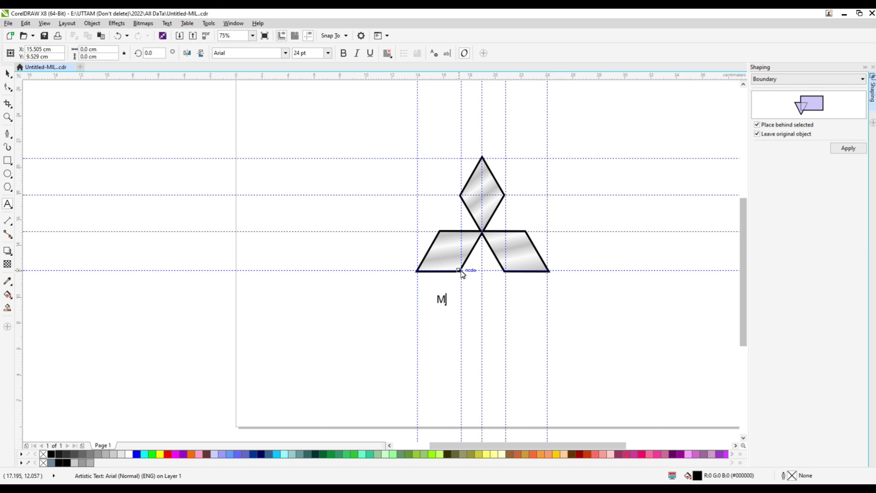
text(I)
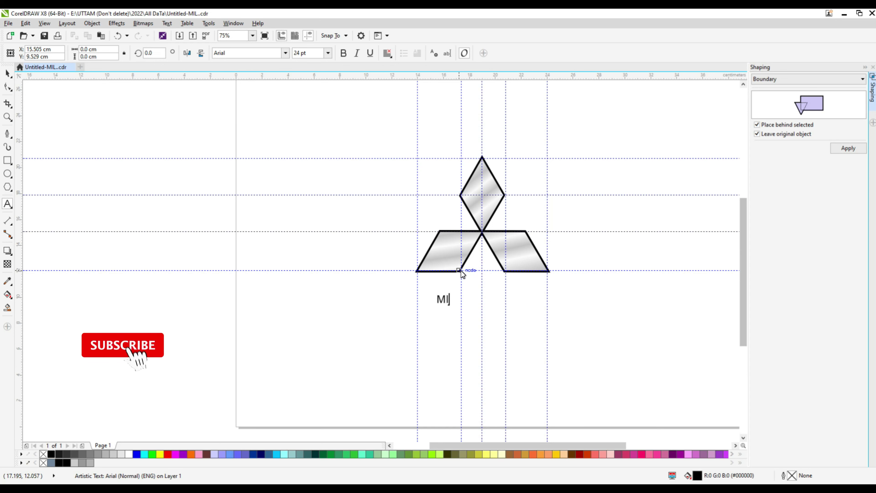
text(TSUBISHI)
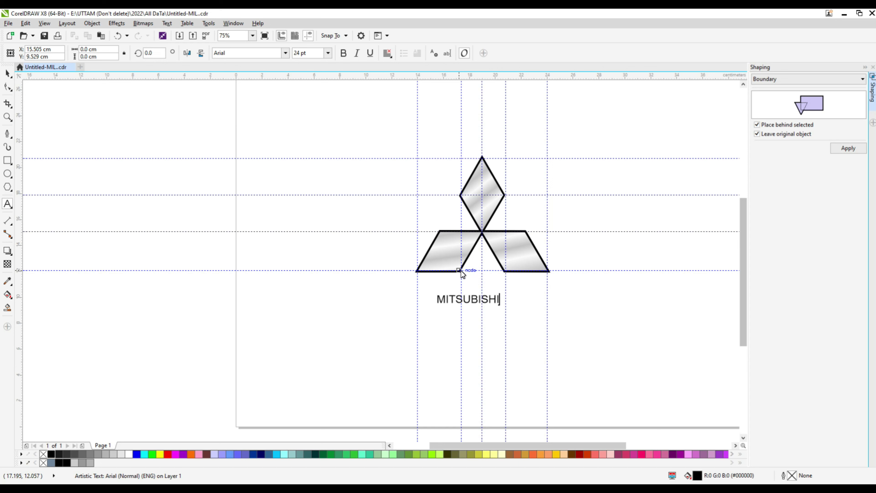
drag(498, 299, 381, 300)
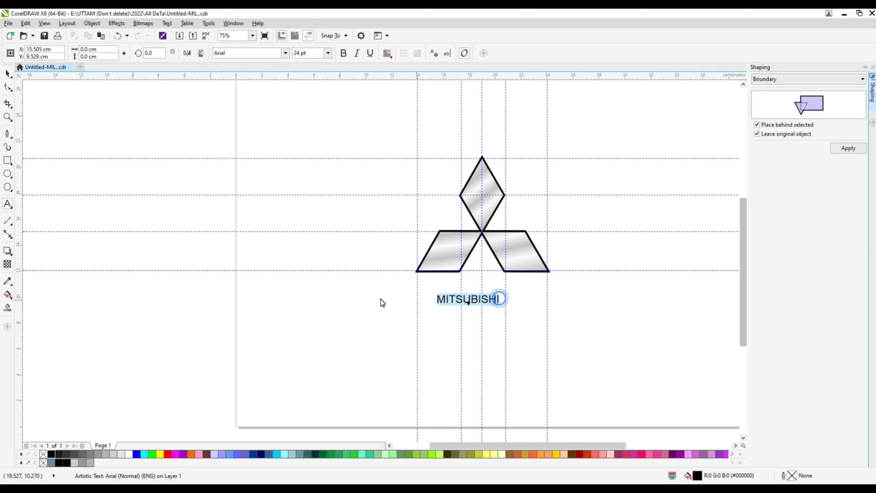
Set MITSUBISHI to Franklin Gothic Medium Cond and enlarge it to about 30 pt.
click(286, 53)
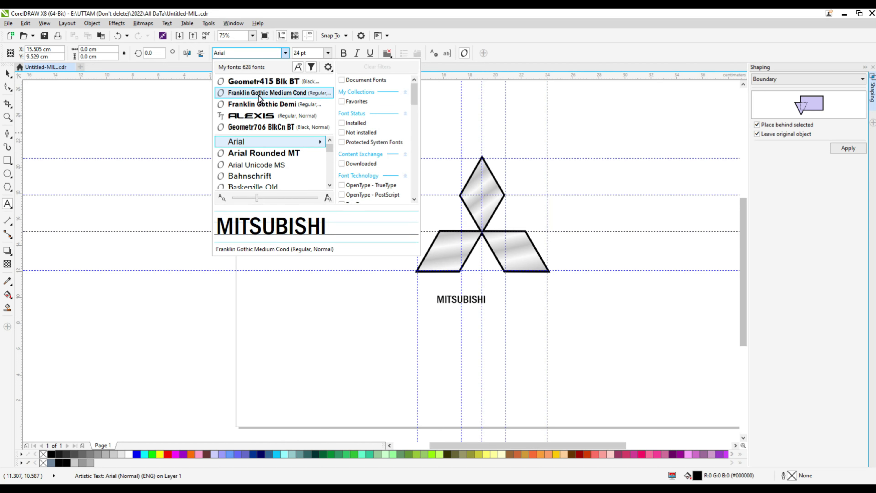
key(Escape)
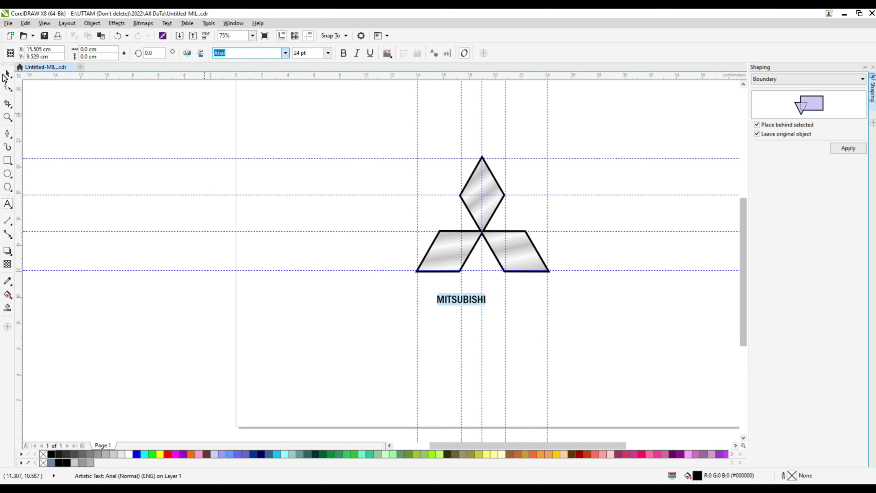
click(5, 75)
scroll(486, 303, up, 3)
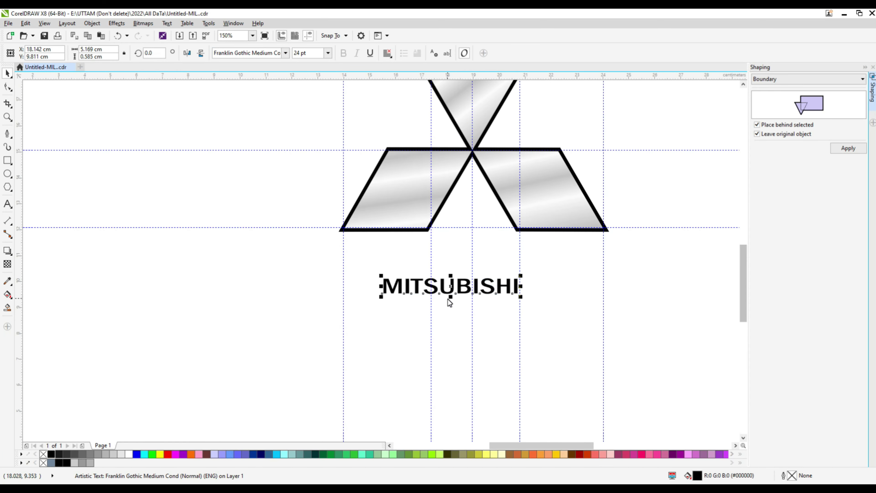
click(448, 299)
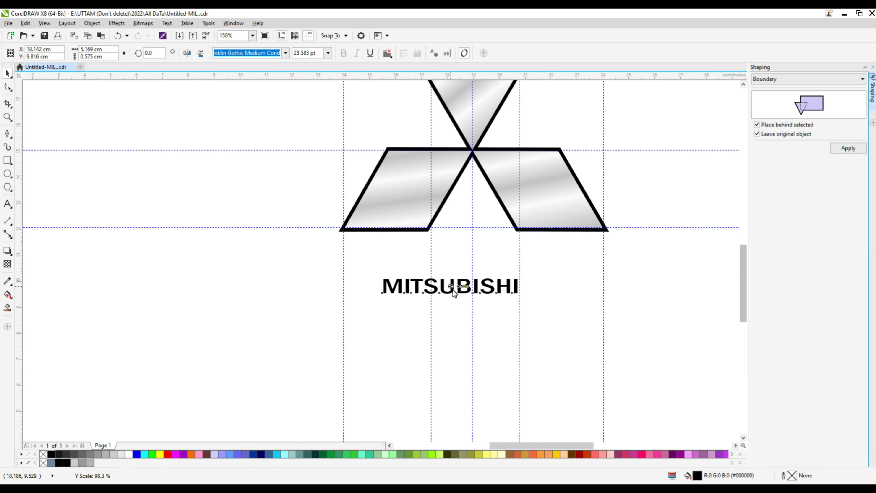
mouse_move(452, 301)
mouse_down()
mouse_move(452, 289)
mouse_move(481, 291)
mouse_up()
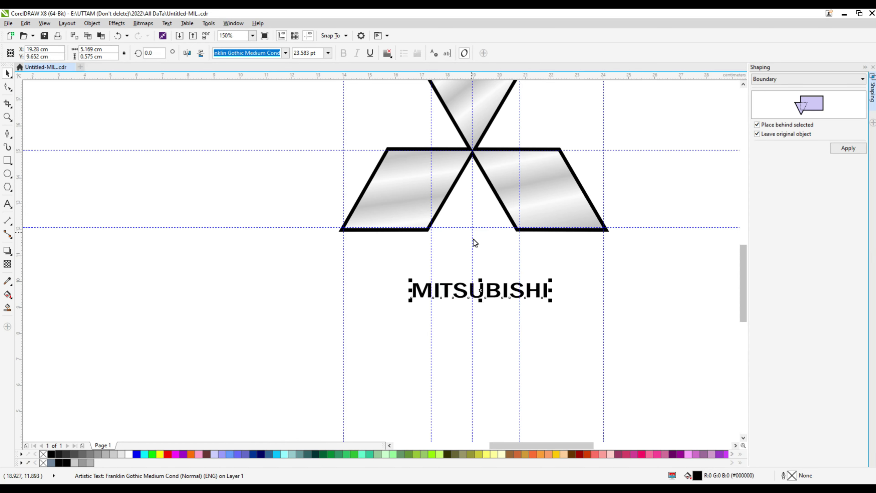
scroll(485, 292, up, 2)
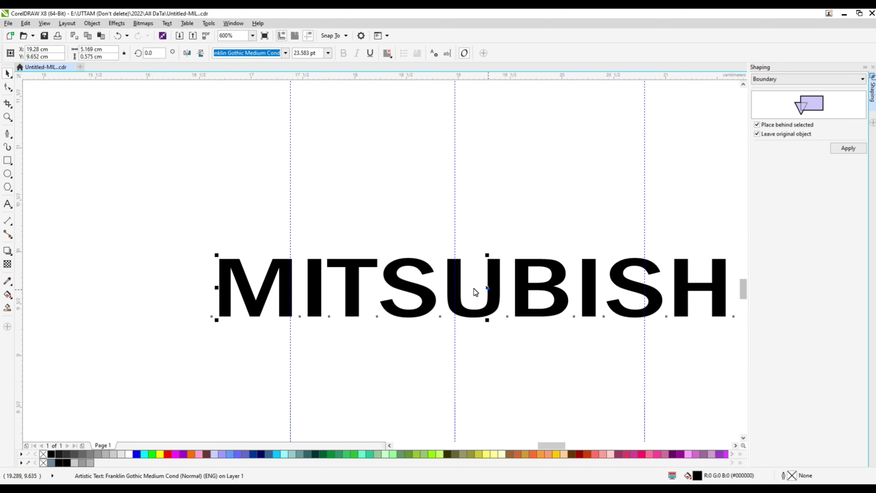
drag(475, 292, 425, 280)
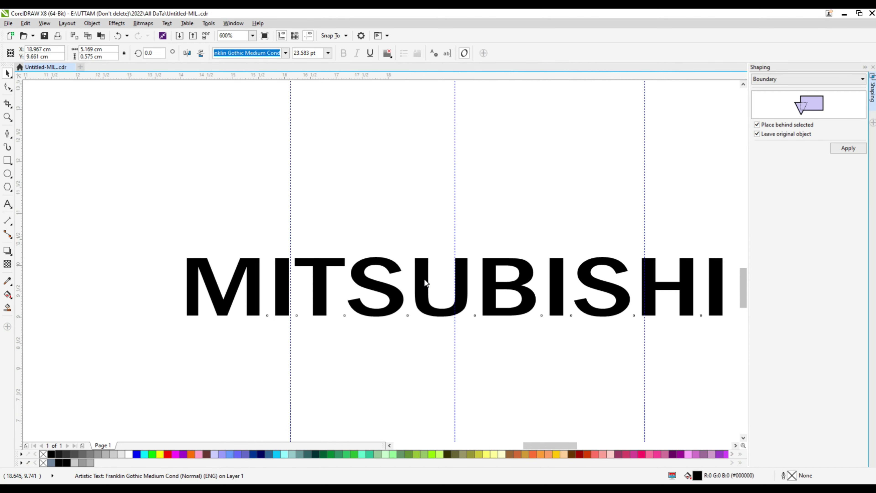
scroll(424, 280, down, 1)
drag(574, 303, 620, 321)
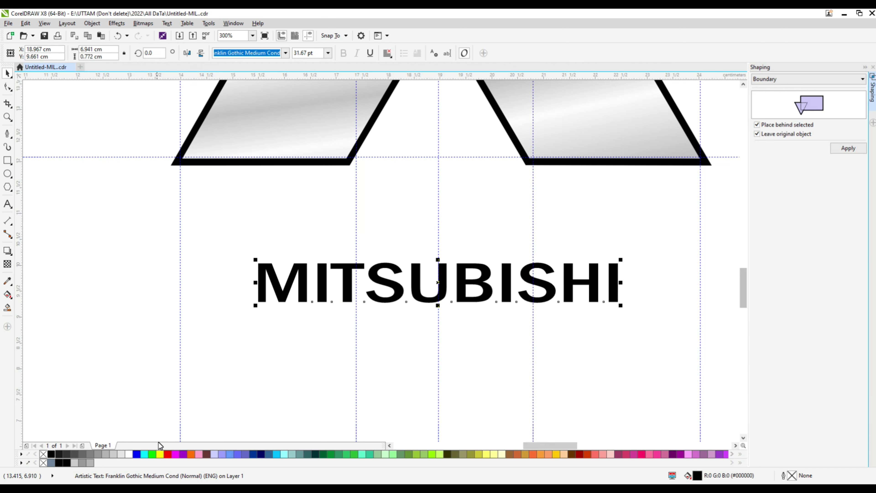
Colour the MITSUBISHI text red and enlarge it further around its centre.
click(168, 454)
scroll(500, 293, down, 1)
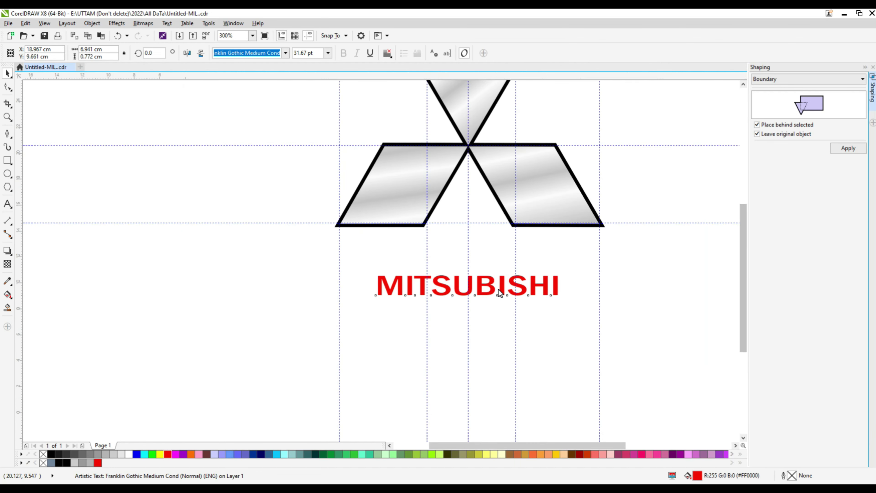
scroll(498, 289, down, 1)
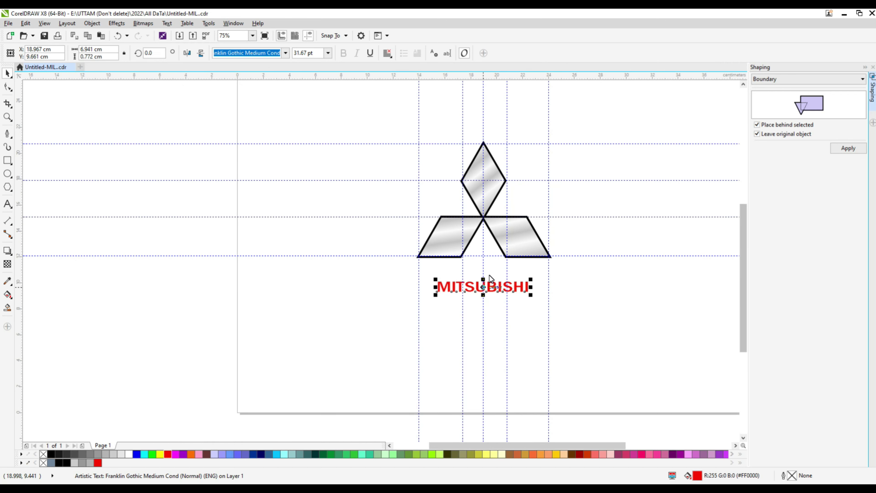
scroll(489, 276, up, 1)
scroll(516, 305, up, 1)
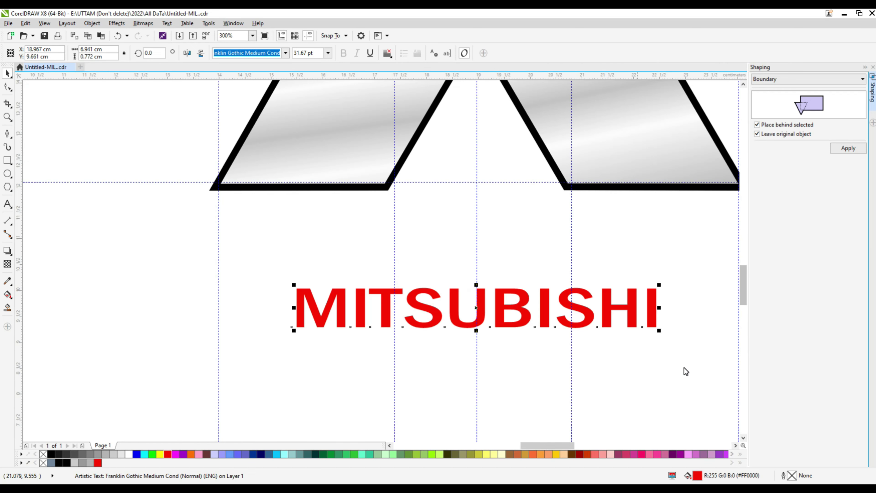
drag(660, 331, 683, 343)
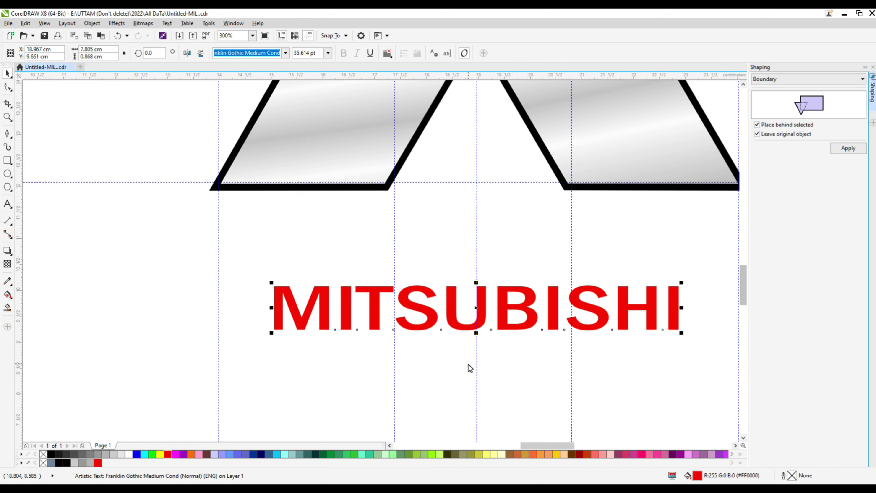
click(439, 364)
Nudge the MITSUBISHI text up to sit just below the diamonds.
scroll(406, 303, down, 2)
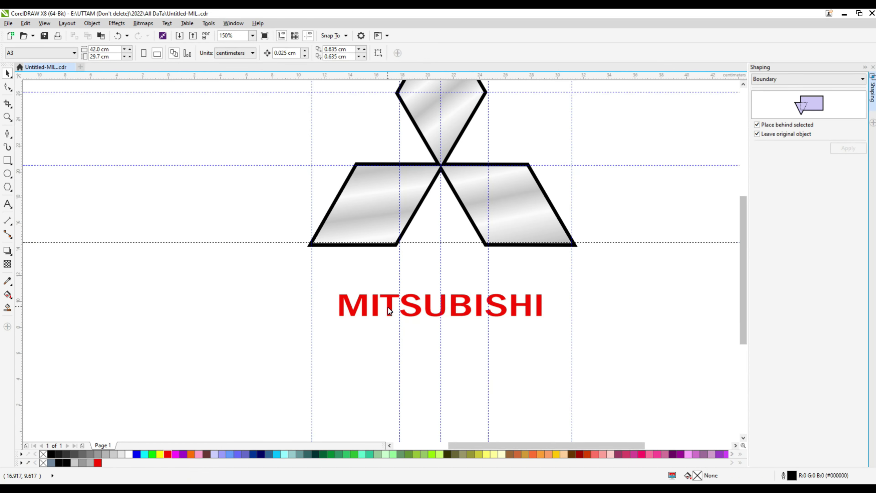
scroll(407, 307, down, 2)
scroll(418, 236, up, 2)
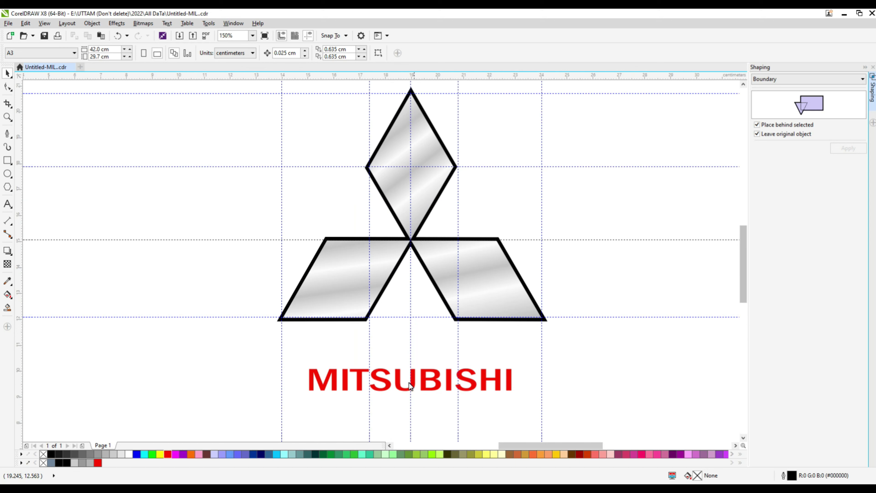
click(407, 391)
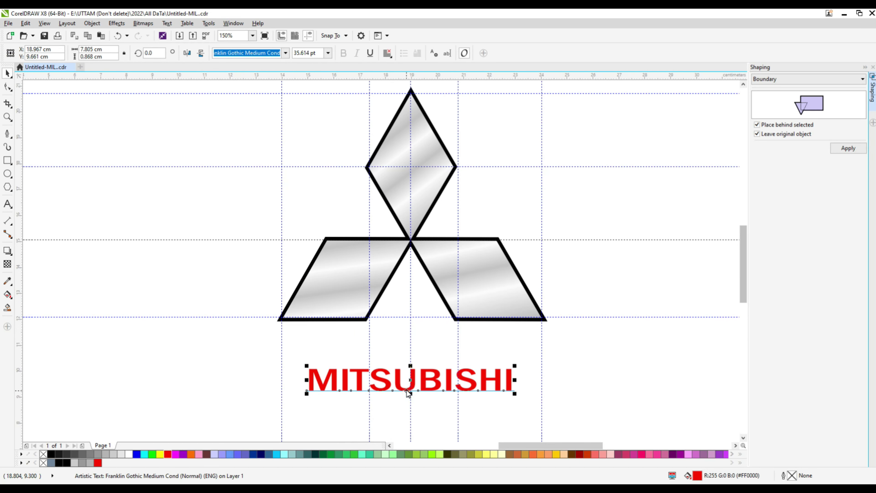
key(Up)
key(Up)
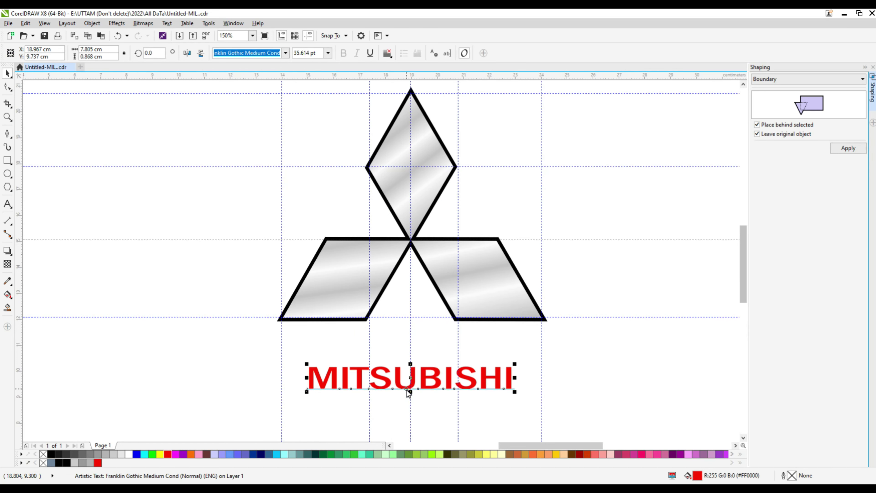
key(Up)
key(Up)
key(Up)
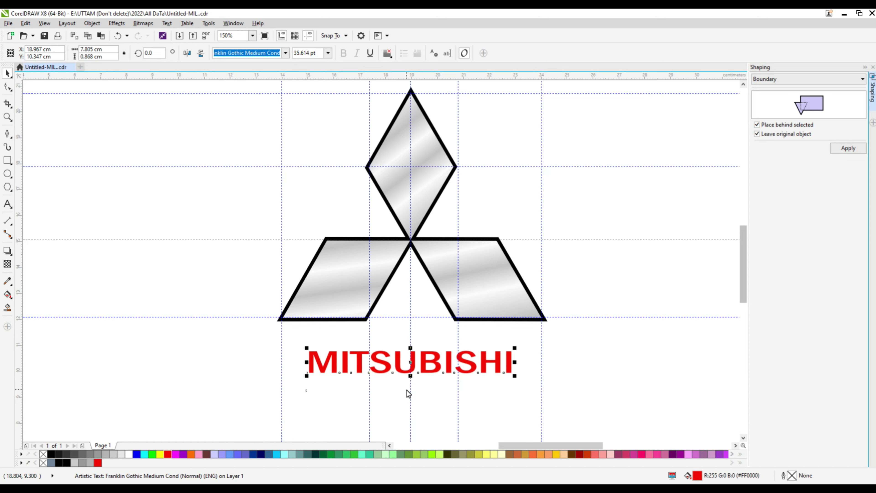
Make the MITSUBISHI text slightly narrower.
click(427, 303)
scroll(426, 303, down, 1)
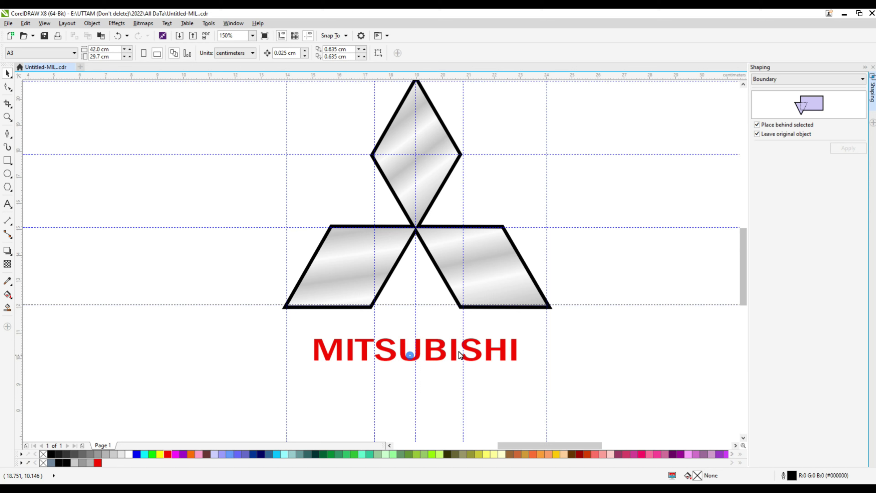
click(438, 357)
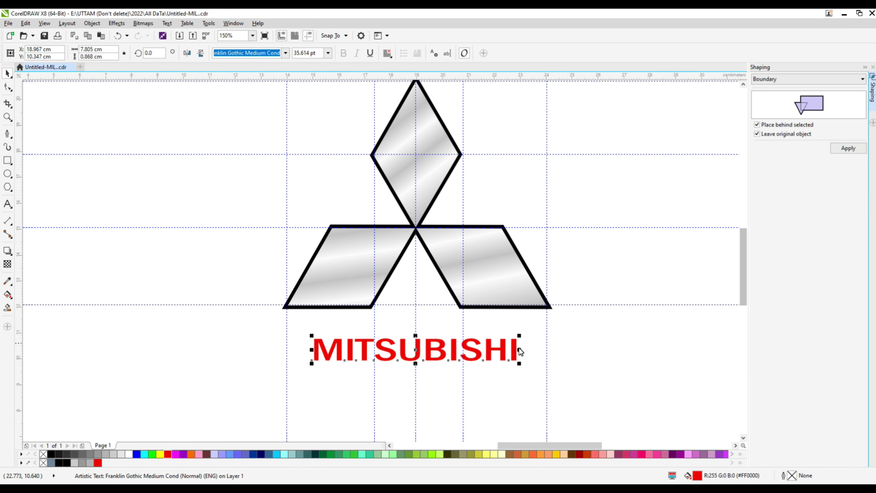
drag(518, 350, 514, 350)
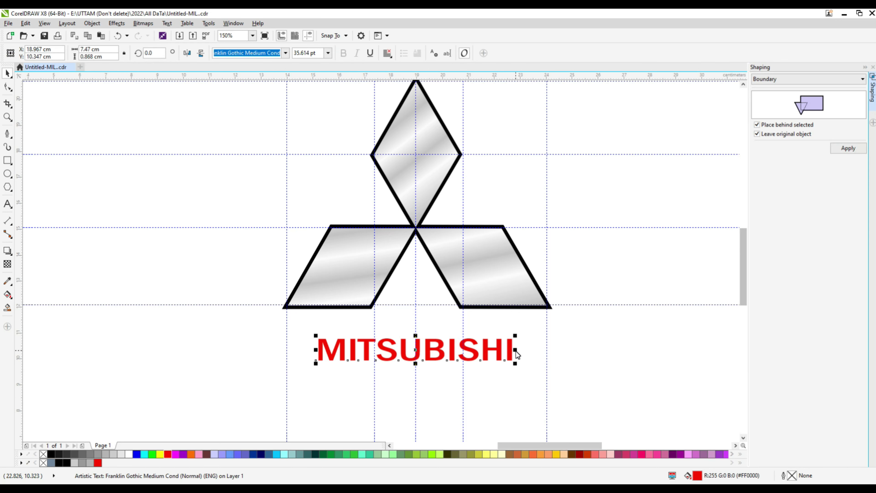
click(581, 336)
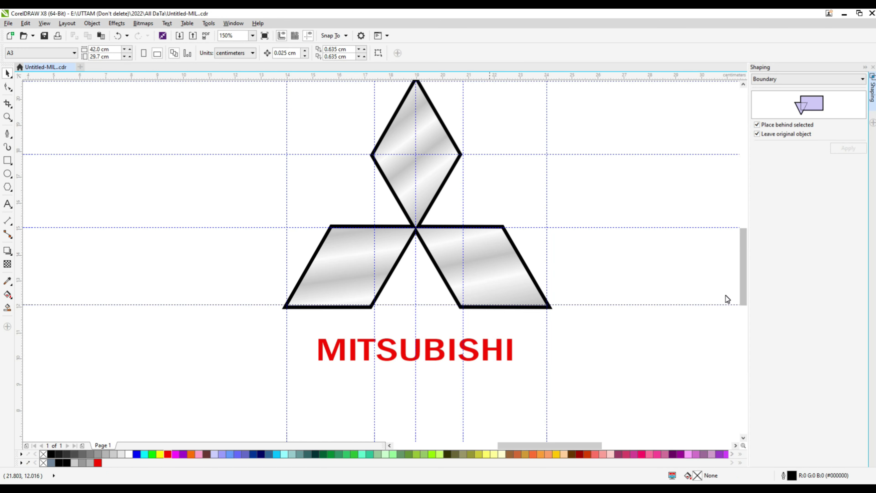
drag(742, 293, 744, 289)
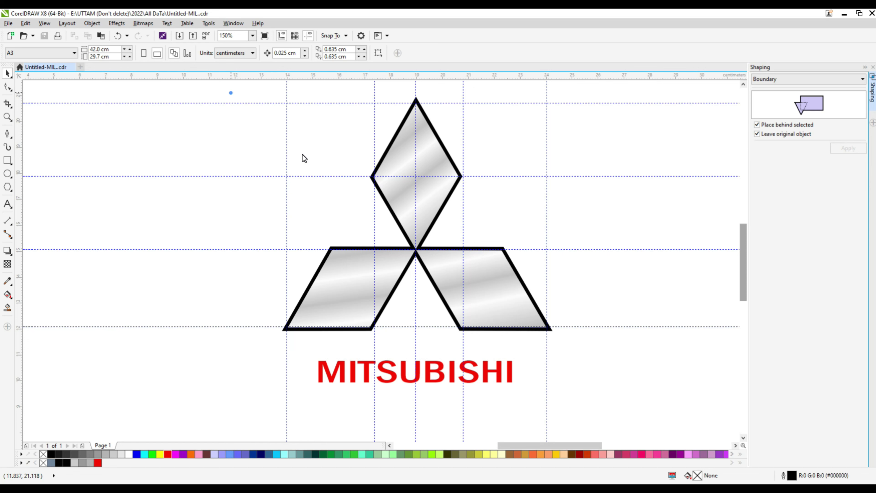
drag(230, 92, 596, 396)
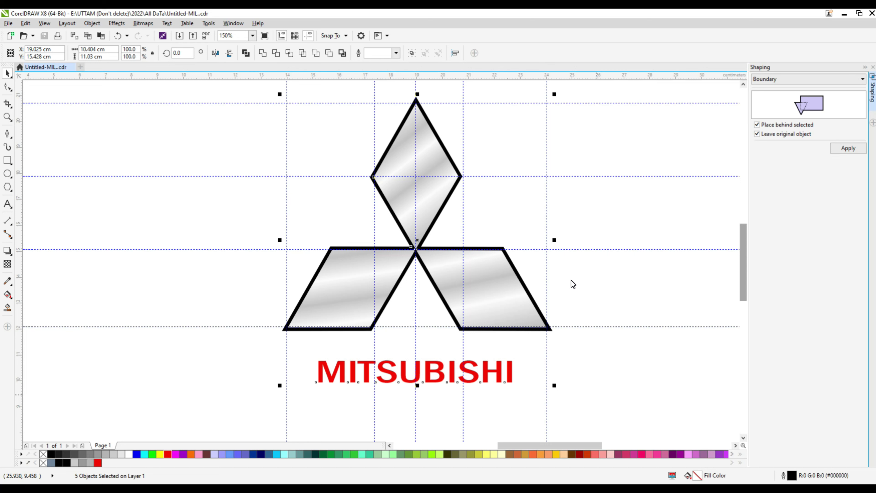
Convert the logo's black outline curve to a bitmap at 300 dpi.
click(610, 277)
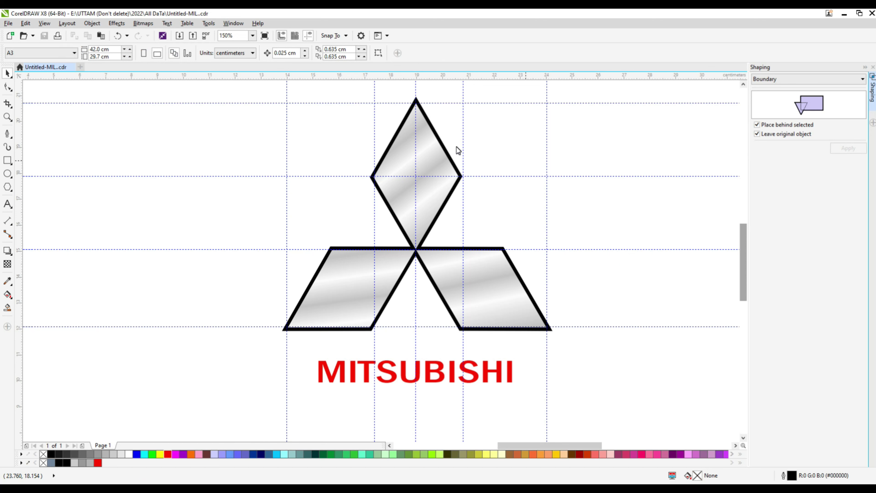
click(451, 154)
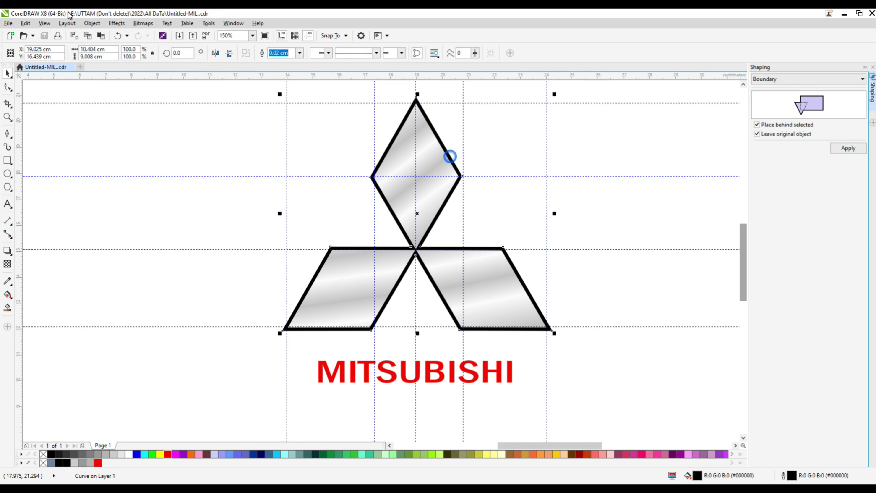
click(143, 23)
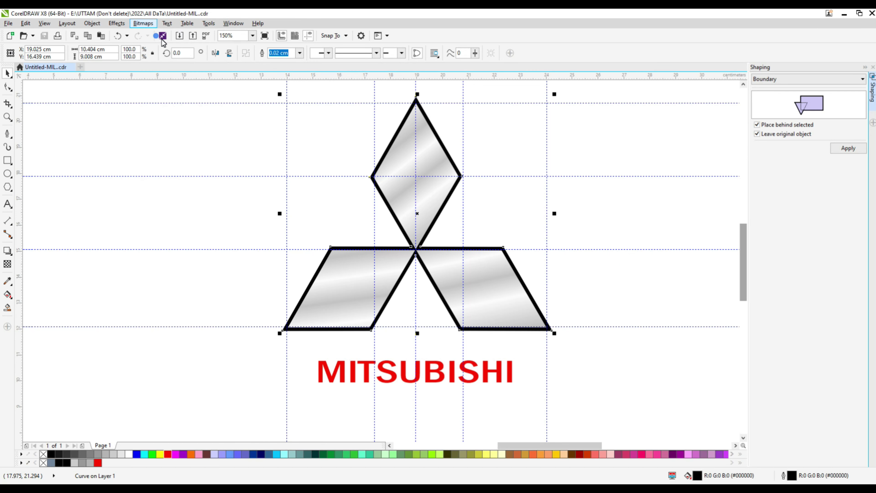
drag(433, 190, 613, 192)
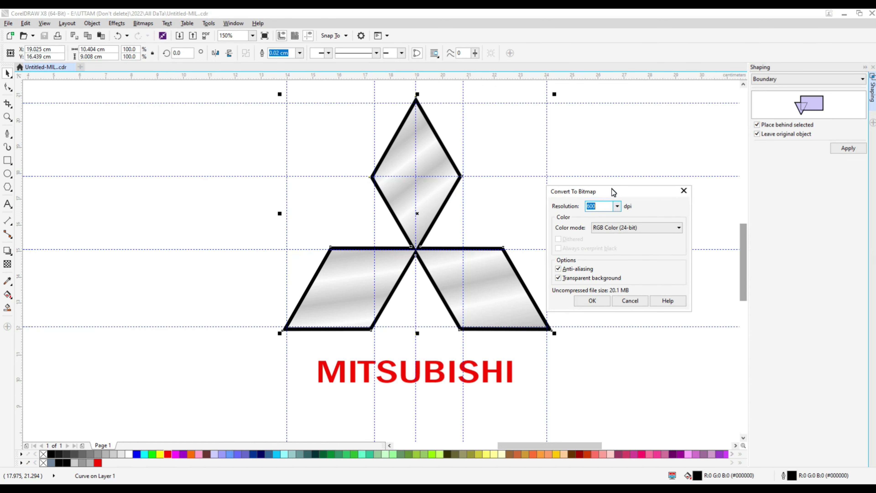
text(300)
key(Return)
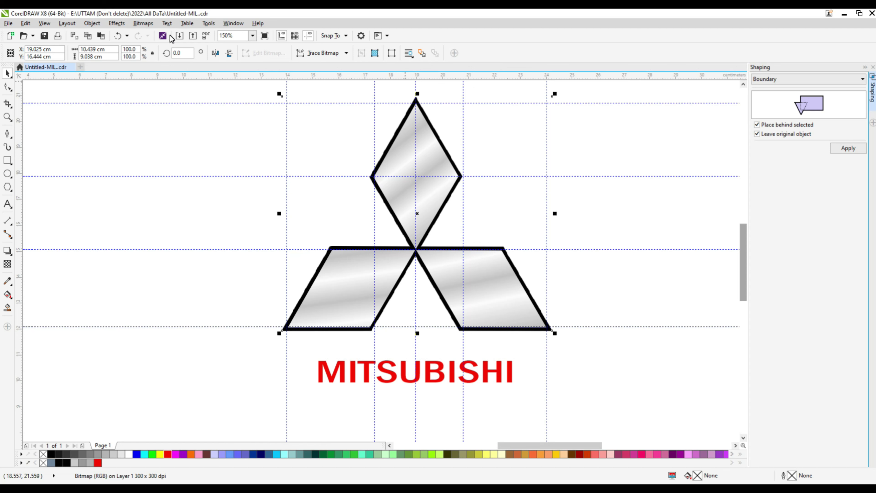
Apply a Gaussian Blur with a 7.0-pixel radius to the outline bitmap.
click(143, 23)
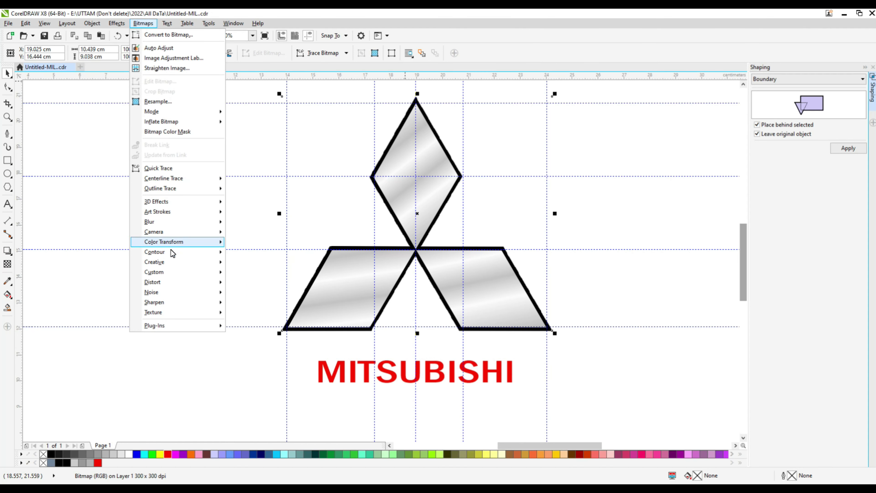
click(168, 223)
click(258, 234)
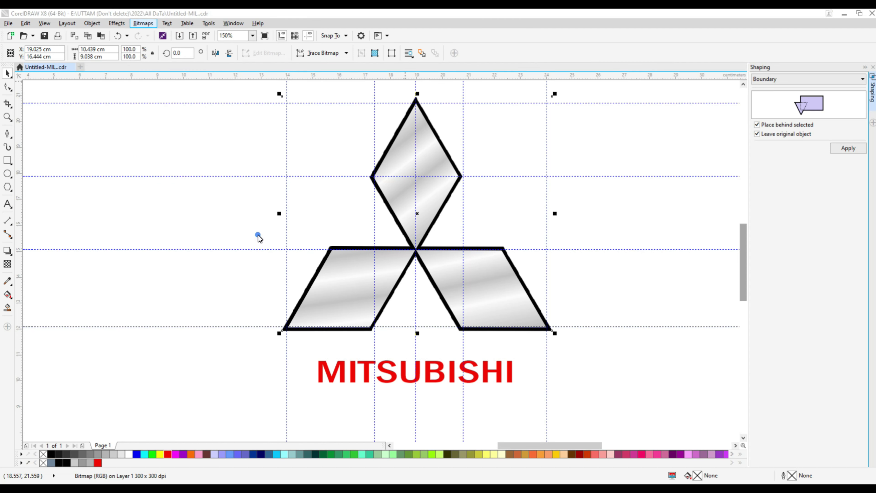
drag(382, 214, 638, 200)
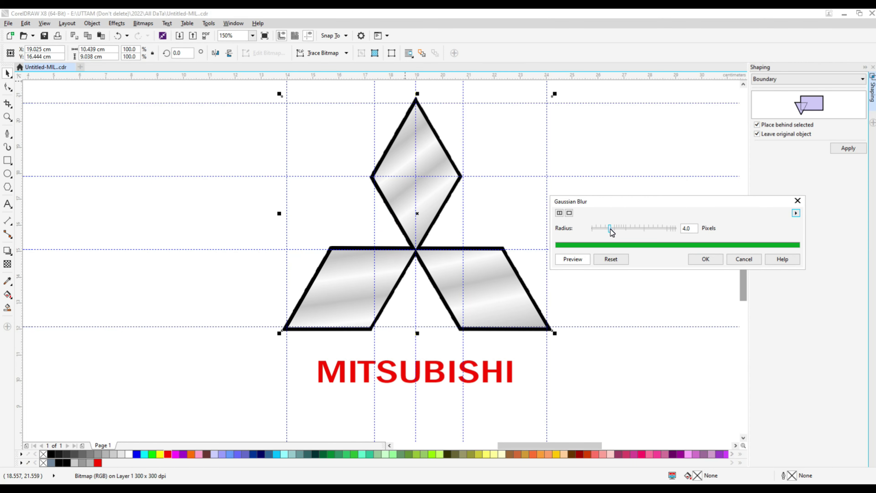
click(616, 229)
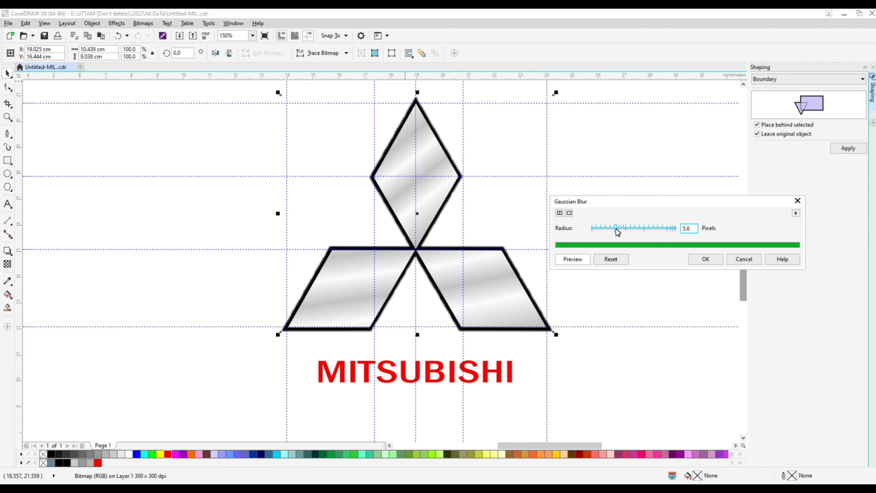
drag(615, 228, 617, 228)
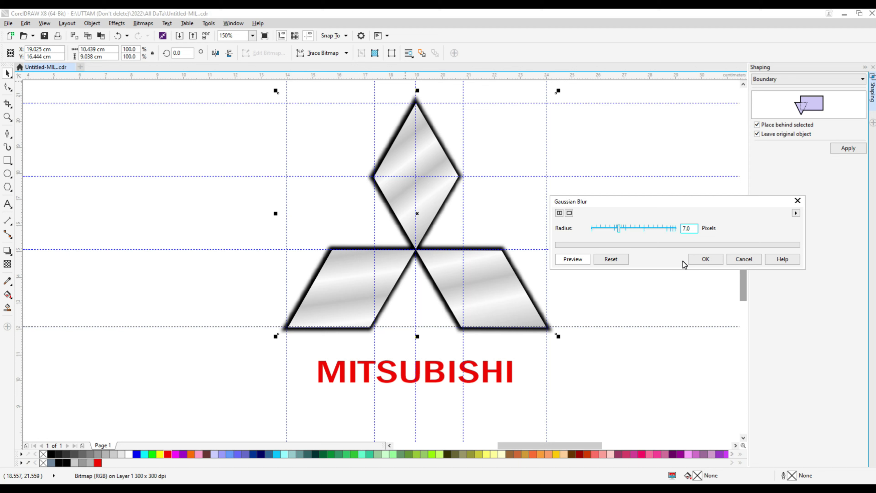
click(701, 258)
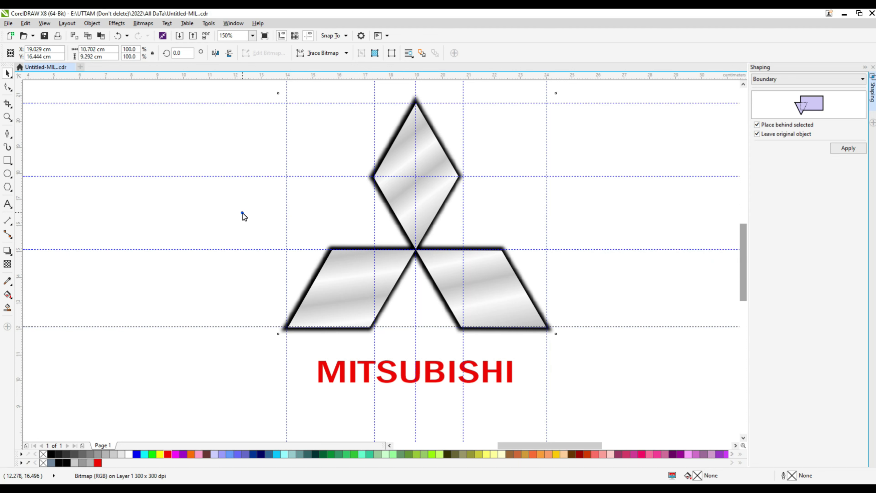
Give the three chrome diamonds a 0.02 cm outline and review their outline pen settings.
click(425, 201)
click(438, 262)
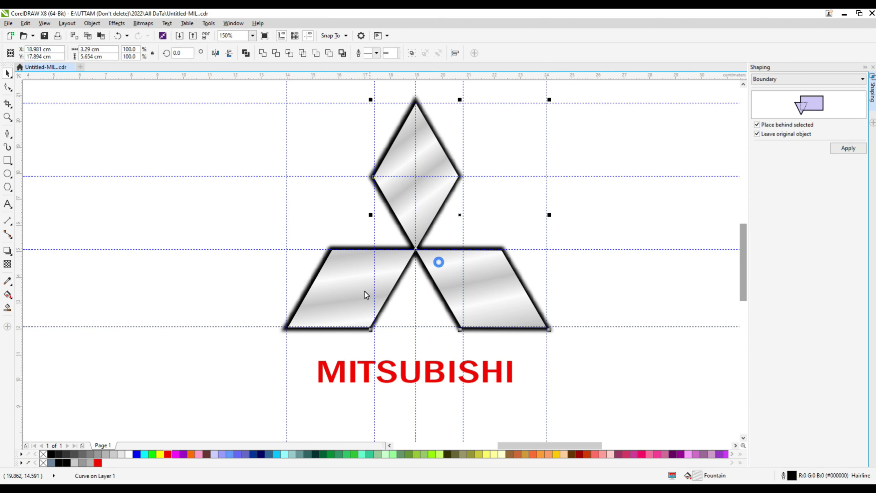
shift+click(364, 291)
click(396, 53)
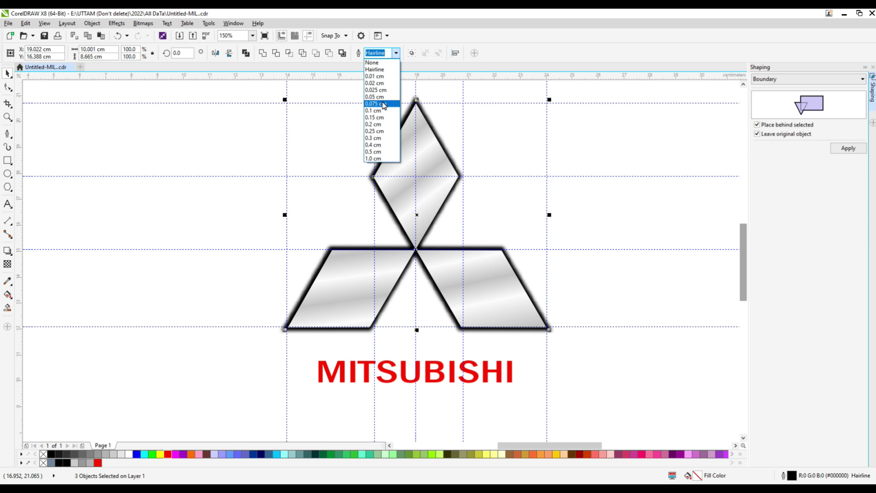
click(376, 83)
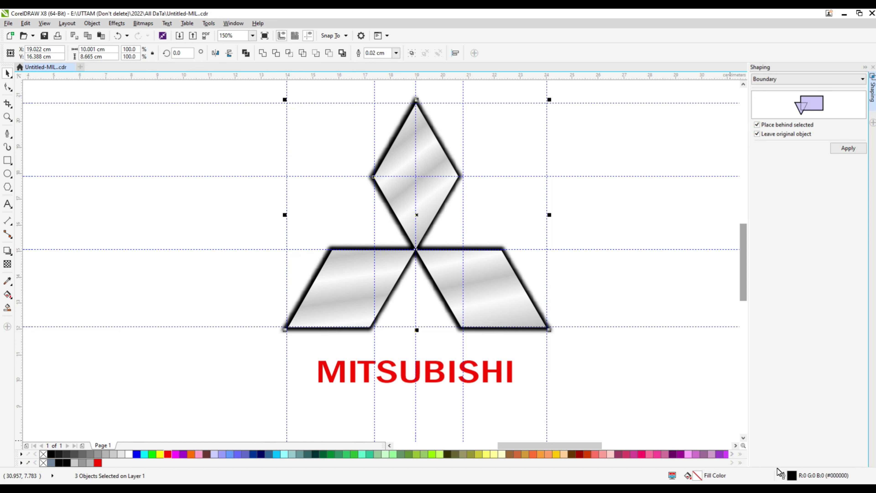
double_click(793, 475)
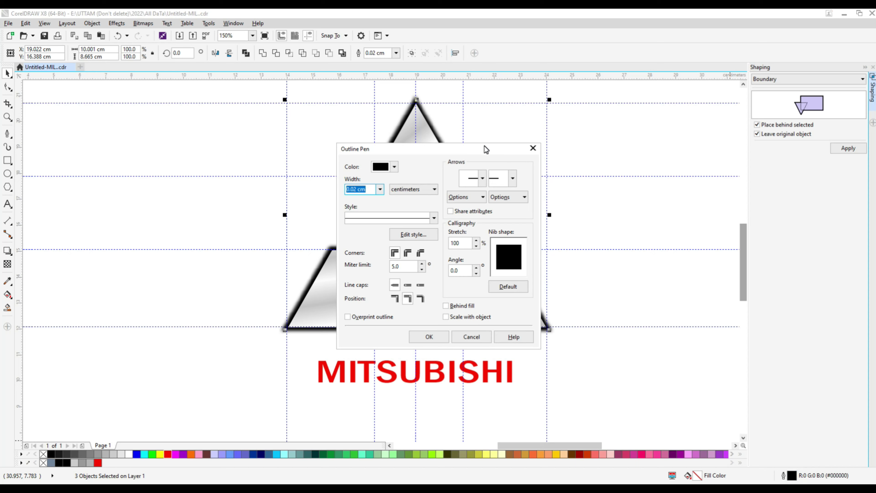
drag(480, 147, 741, 149)
click(632, 165)
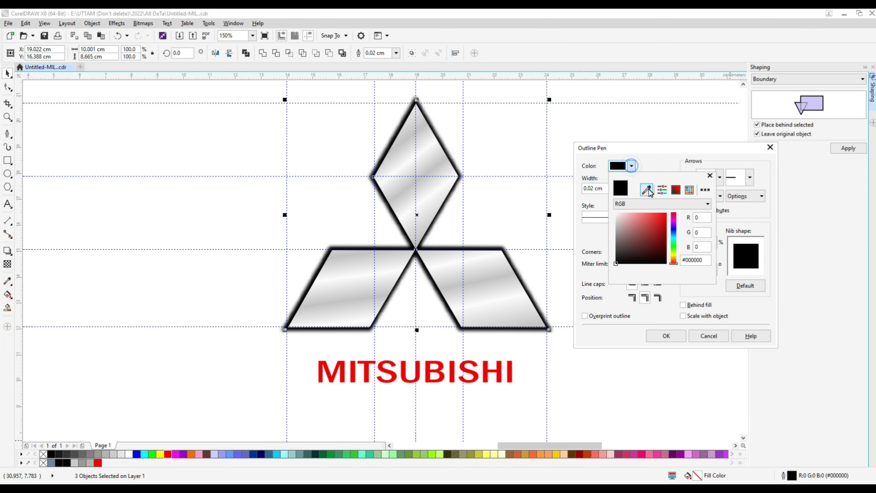
click(666, 336)
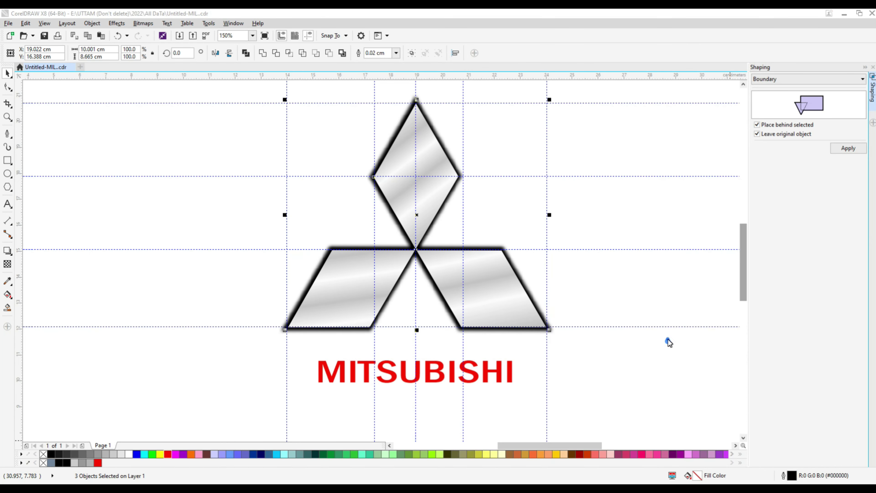
Set the diamonds' outlines to 0.05 cm, then undo a trial bitmap conversion.
click(397, 53)
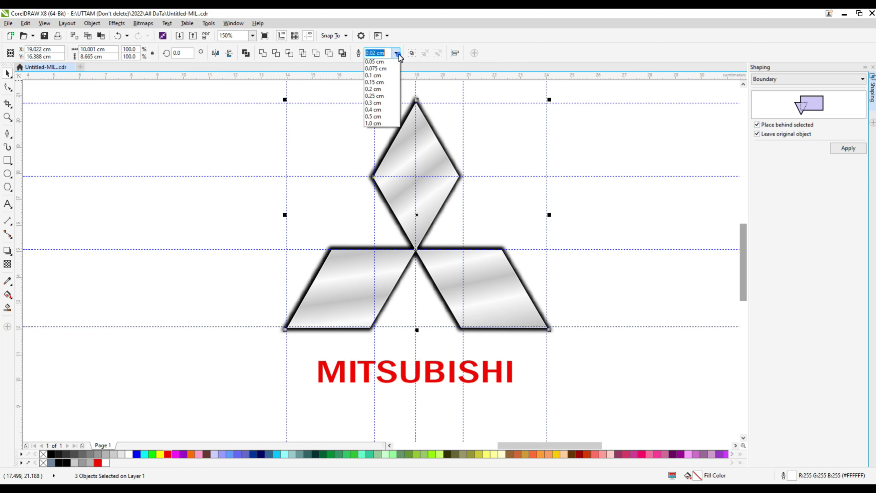
click(384, 97)
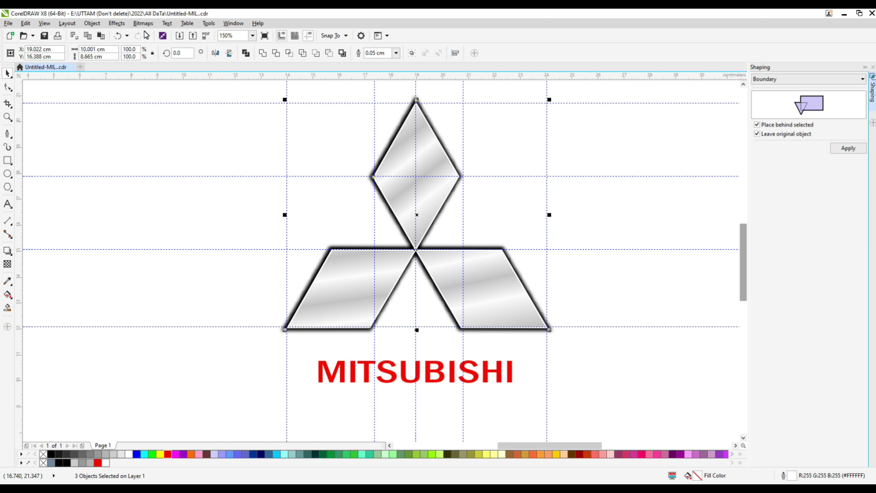
click(151, 35)
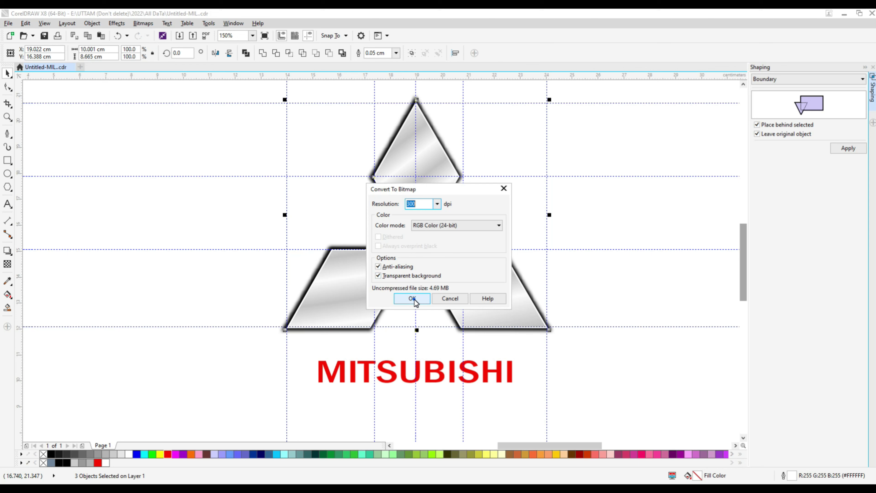
click(414, 299)
click(143, 23)
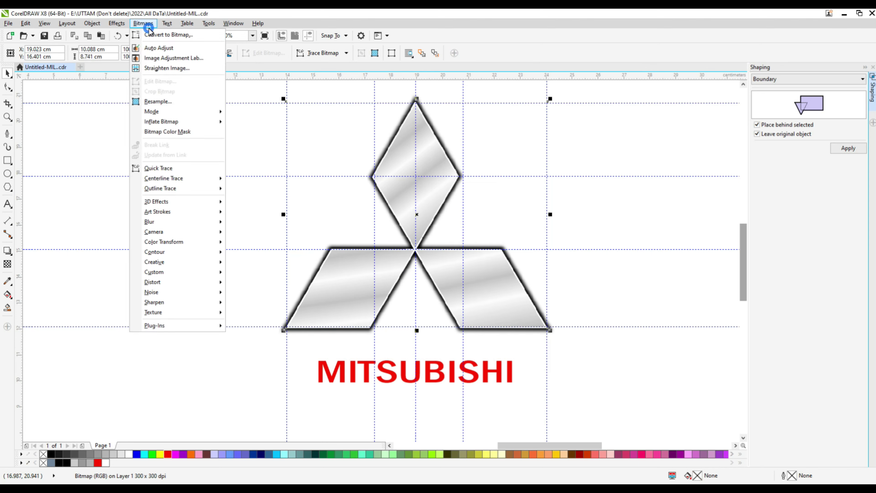
click(288, 131)
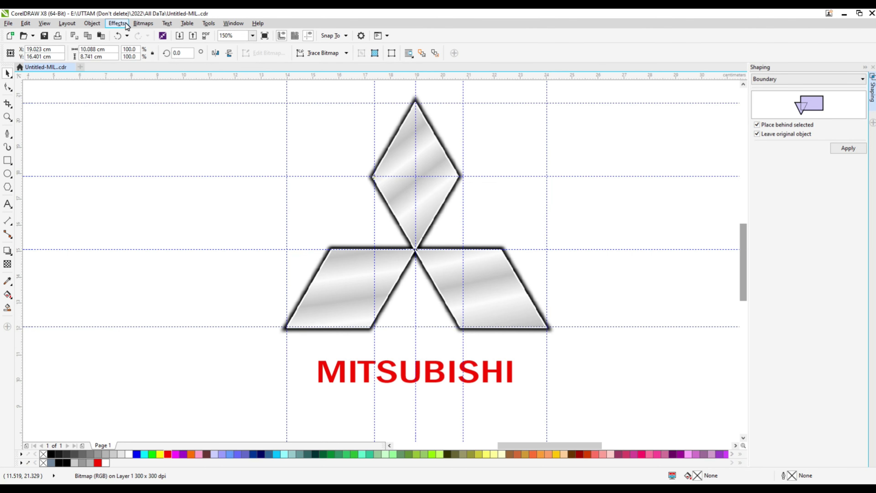
key(ctrl+z)
Convert the diamond logo to a bitmap with 600 dpi resolution.
click(140, 23)
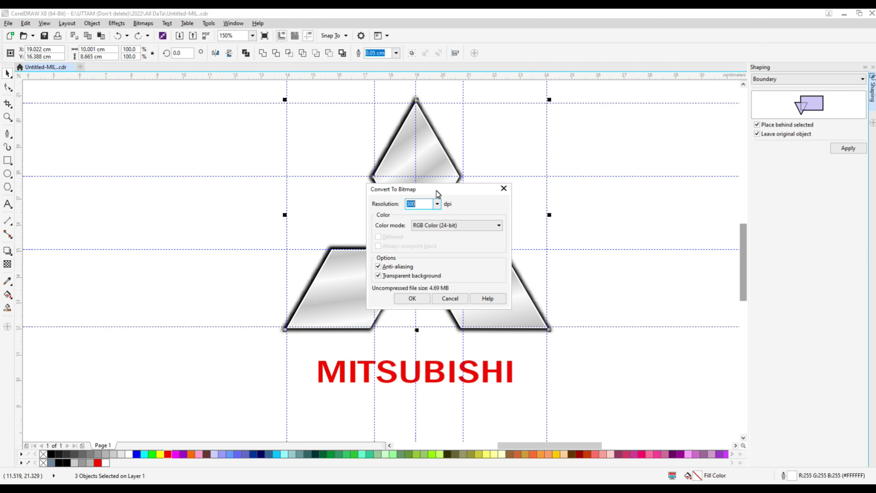
drag(537, 181, 620, 178)
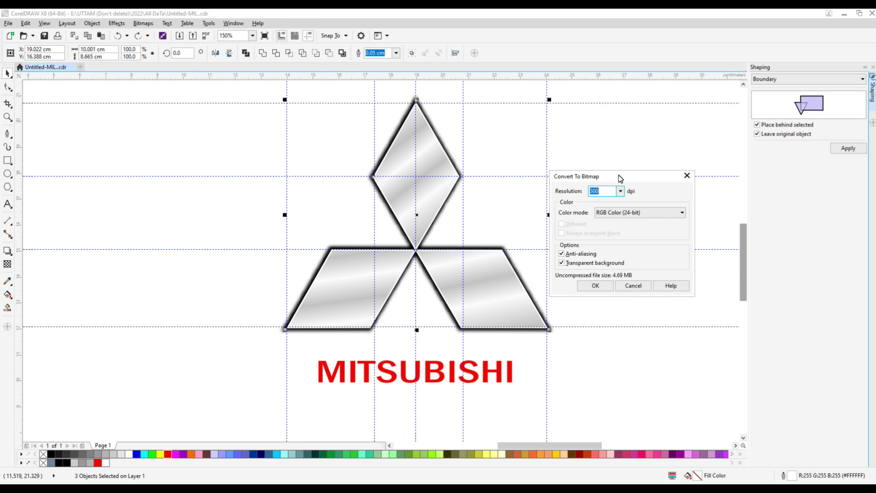
text(10600)
key(Return)
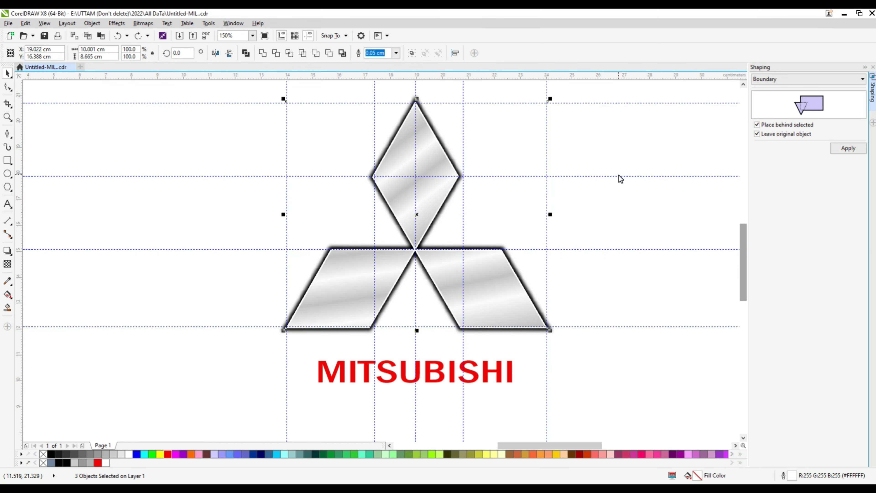
Apply a Gaussian Blur to the diamond logo, raising the radius to 8.0 pixels.
click(143, 23)
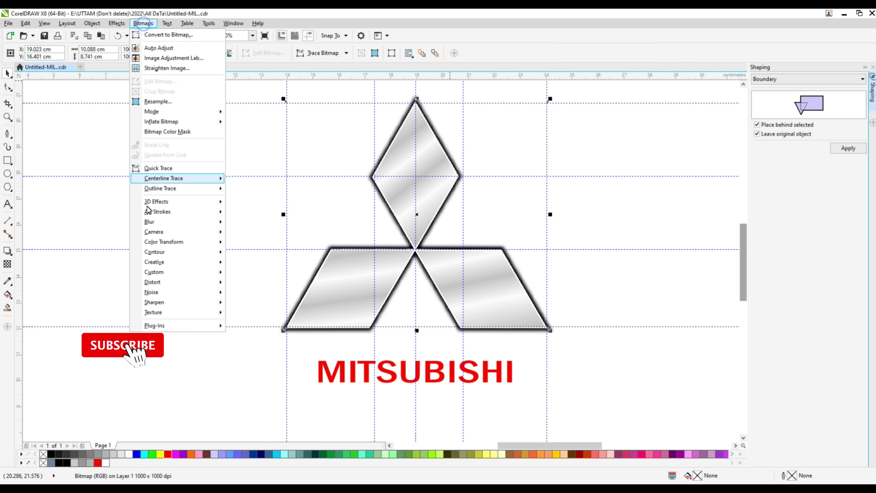
click(296, 237)
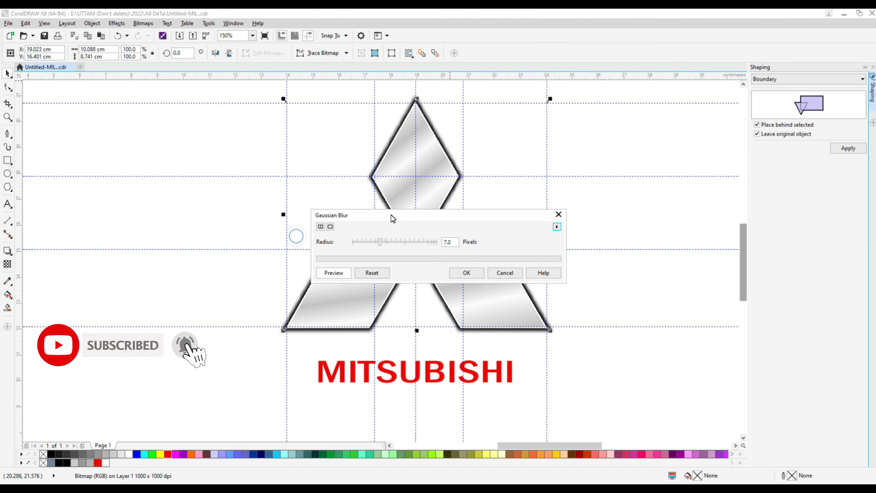
drag(380, 242, 359, 242)
drag(382, 214, 607, 172)
click(590, 195)
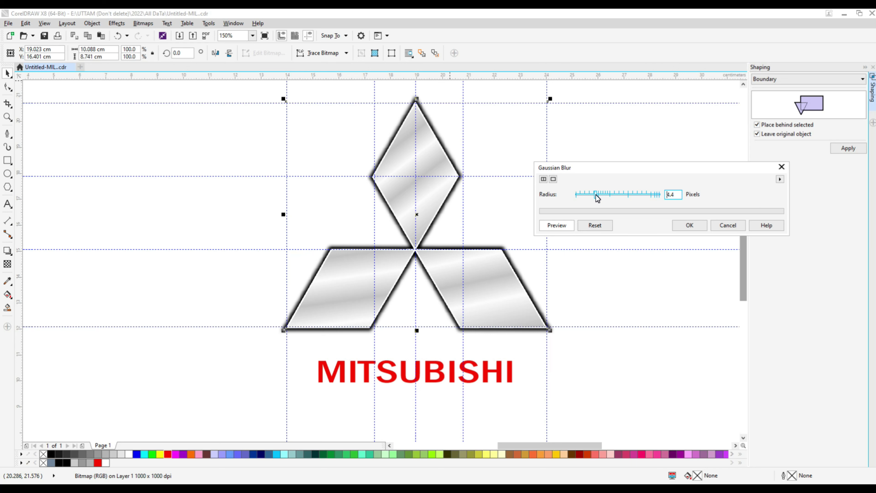
click(598, 195)
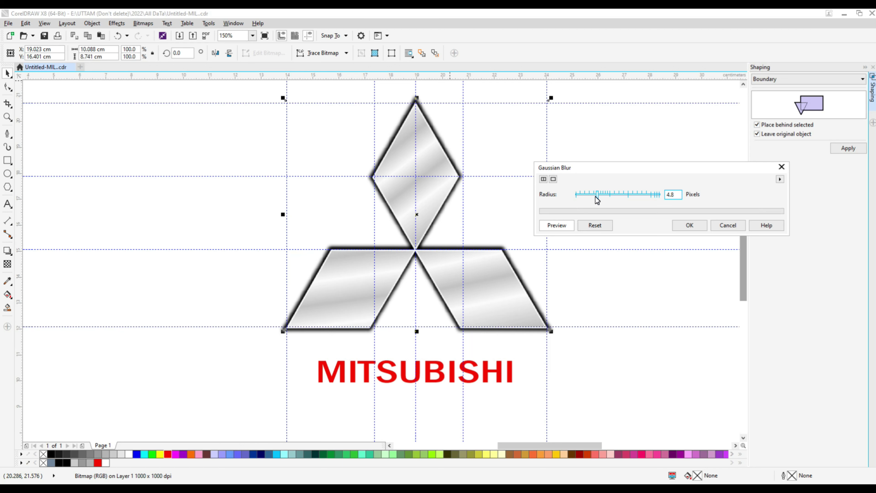
drag(600, 195, 601, 194)
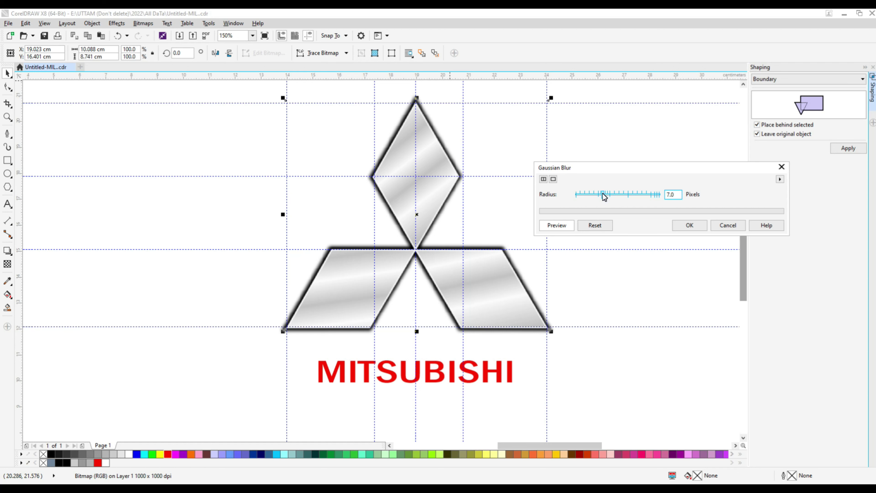
click(604, 196)
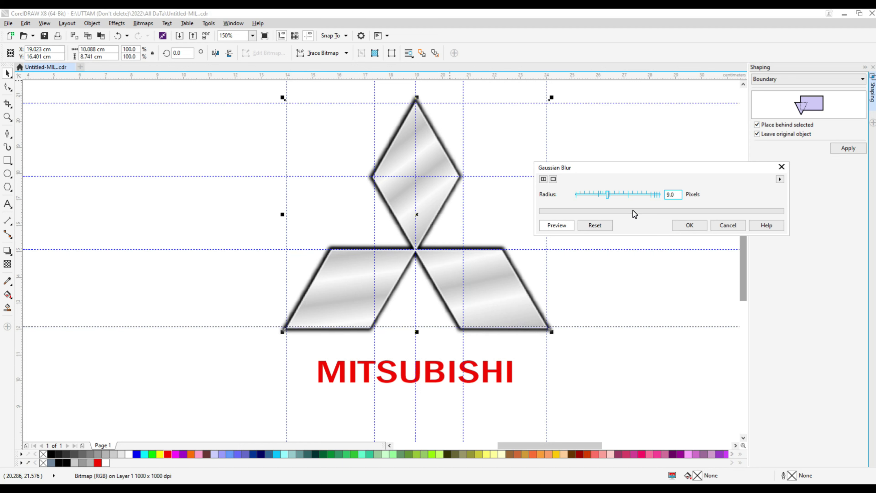
drag(607, 196, 605, 196)
click(681, 230)
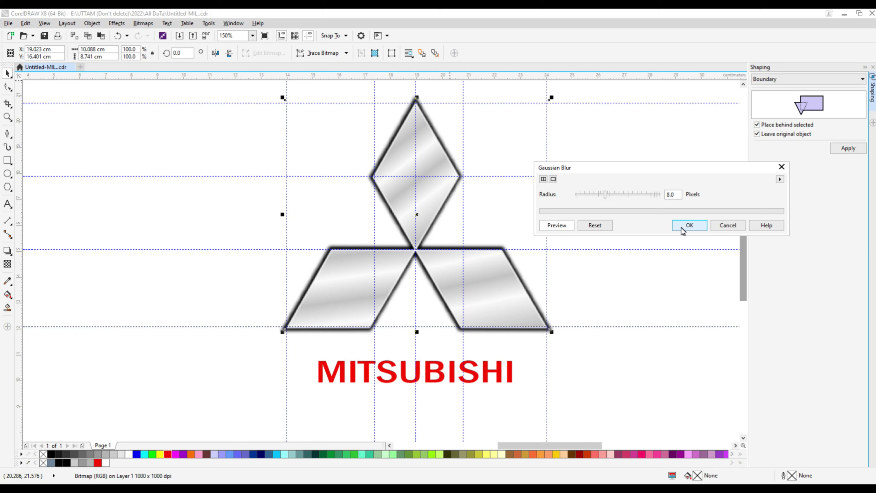
click(681, 231)
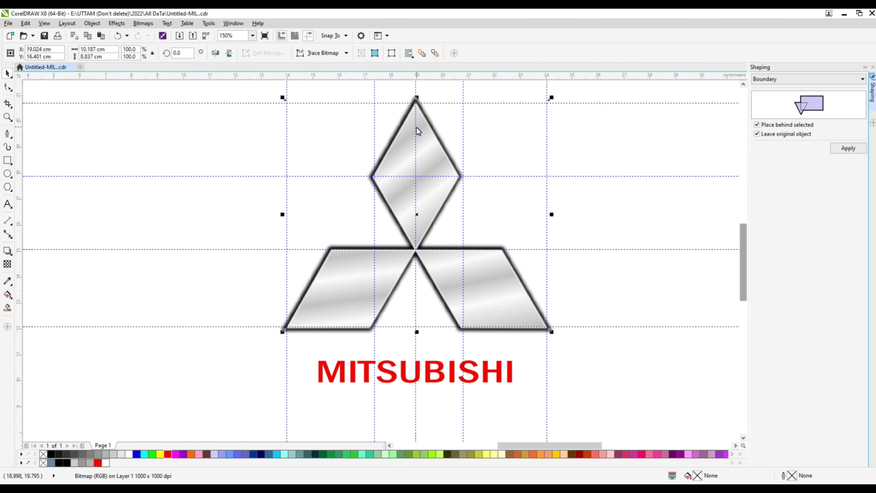
scroll(418, 132, up, 2)
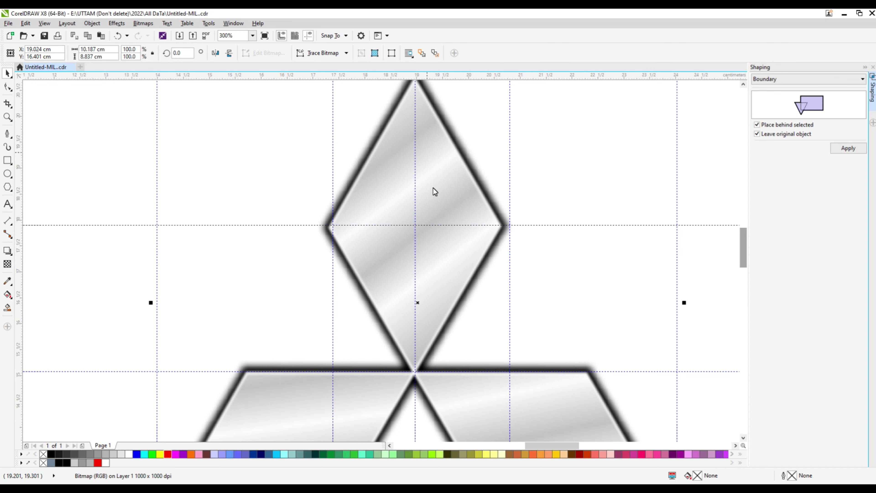
scroll(419, 383, up, 4)
scroll(419, 382, down, 1)
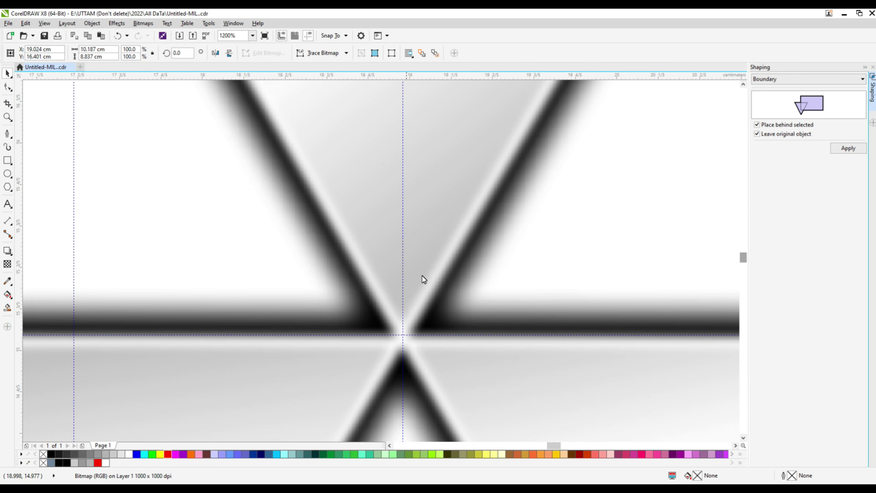
scroll(422, 278, down, 3)
scroll(380, 227, down, 2)
click(480, 256)
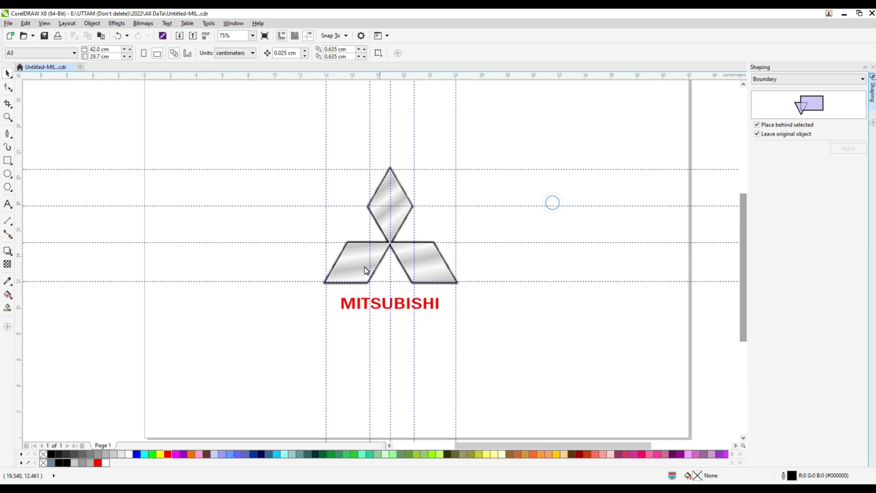
scroll(368, 270, up, 2)
Select the red MITSUBISHI text and convert it to a bitmap at 300 dpi.
click(337, 352)
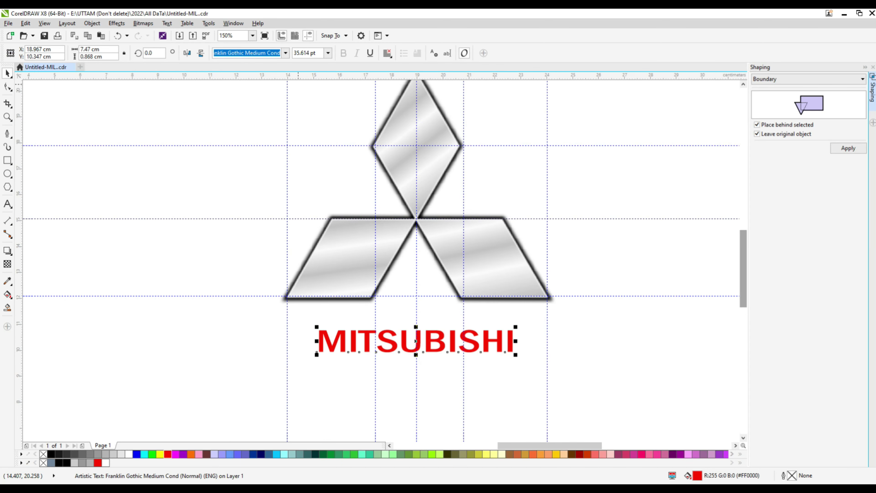
click(143, 23)
key(Escape)
key(Down)
key(Return)
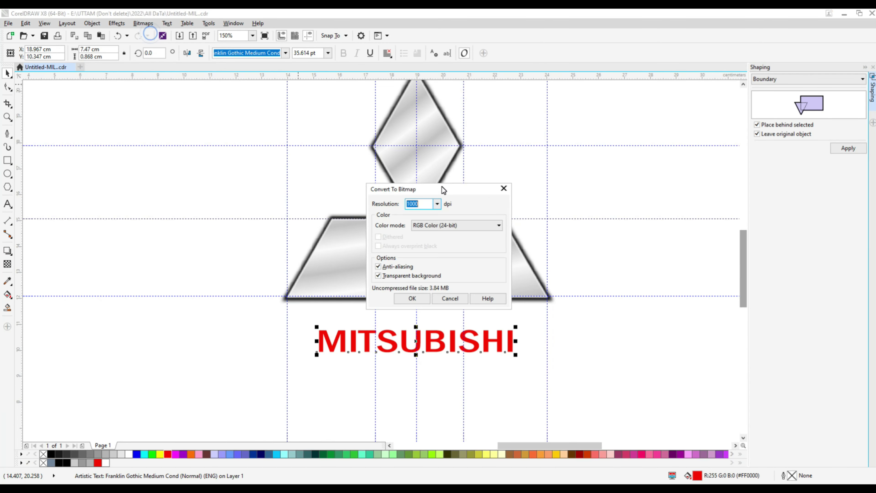
drag(442, 188, 646, 186)
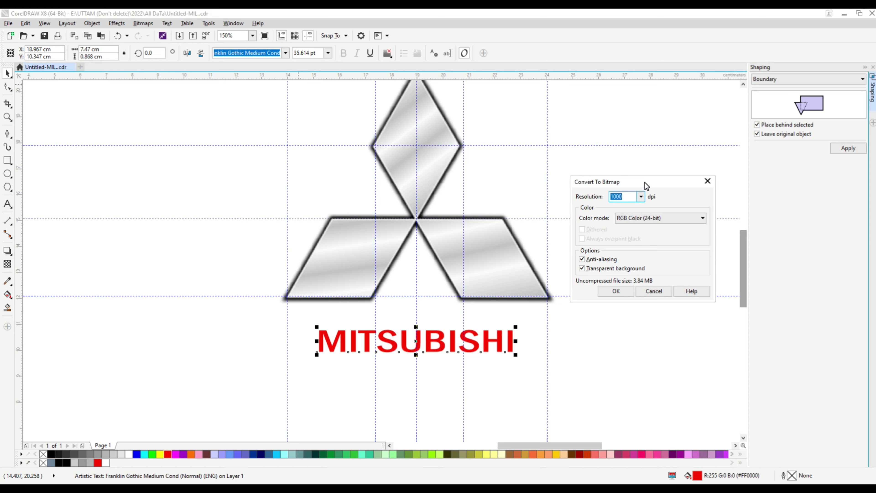
text(300)
key(Return)
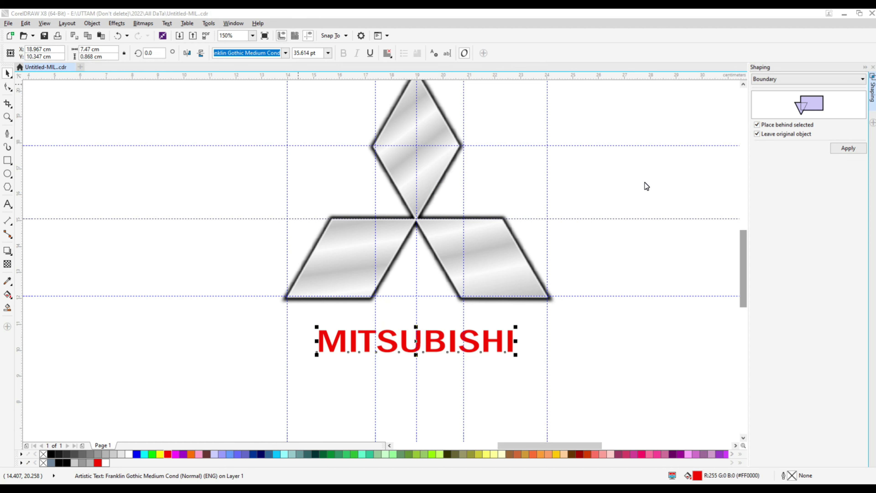
Apply the Plastic texture to the wordmark: Highlight 90, Depth 10, Smoothness 30.
click(145, 27)
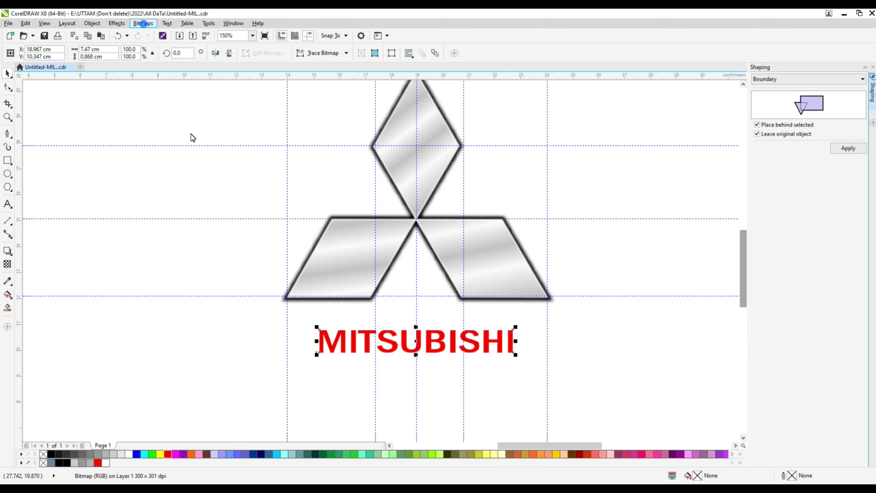
click(176, 312)
mouse_move(153, 312)
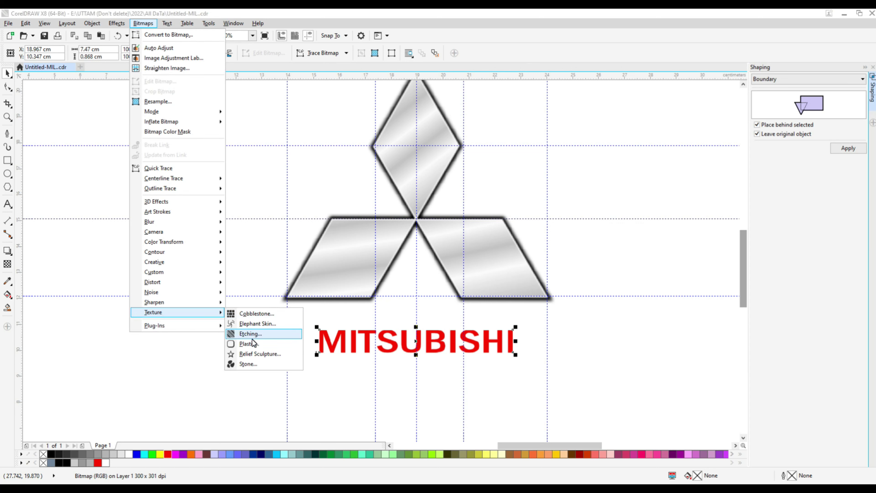
click(252, 343)
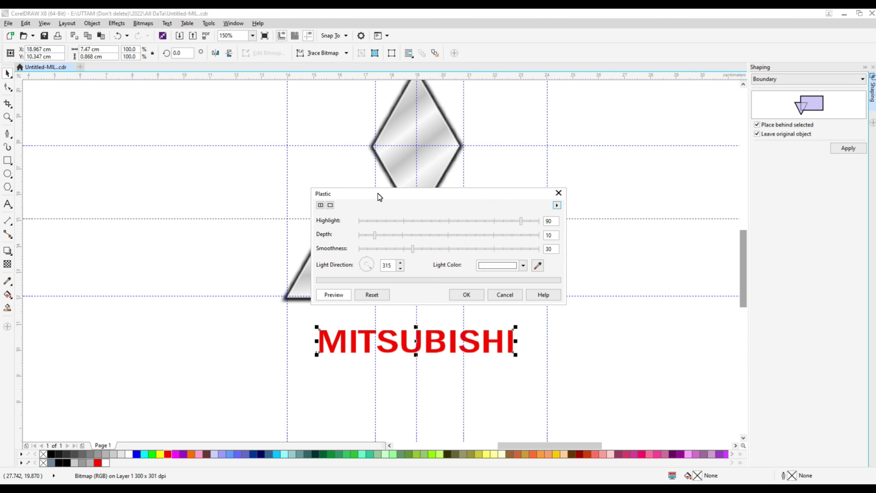
drag(378, 194, 582, 182)
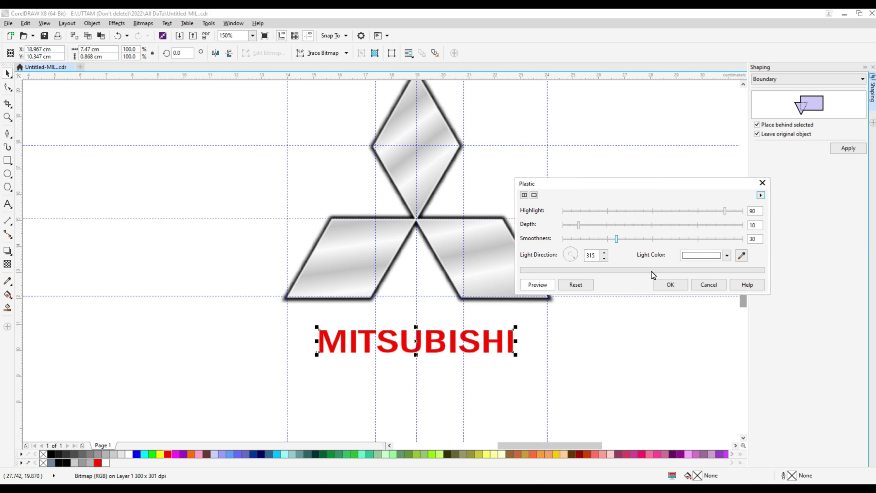
click(662, 288)
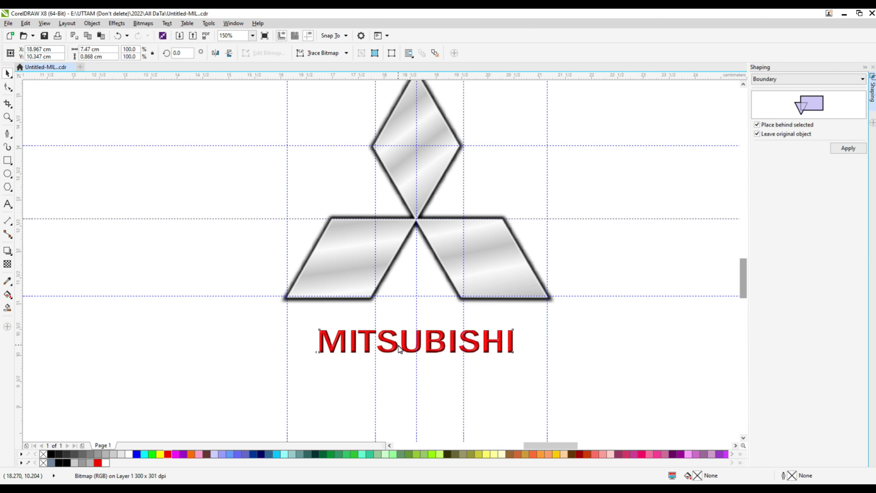
scroll(399, 347, up, 2)
click(686, 344)
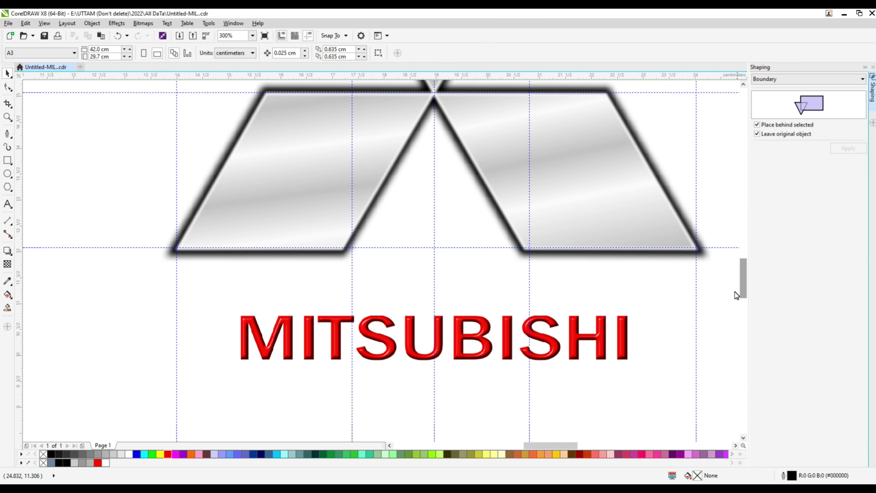
scroll(534, 347, down, 2)
scroll(532, 346, down, 2)
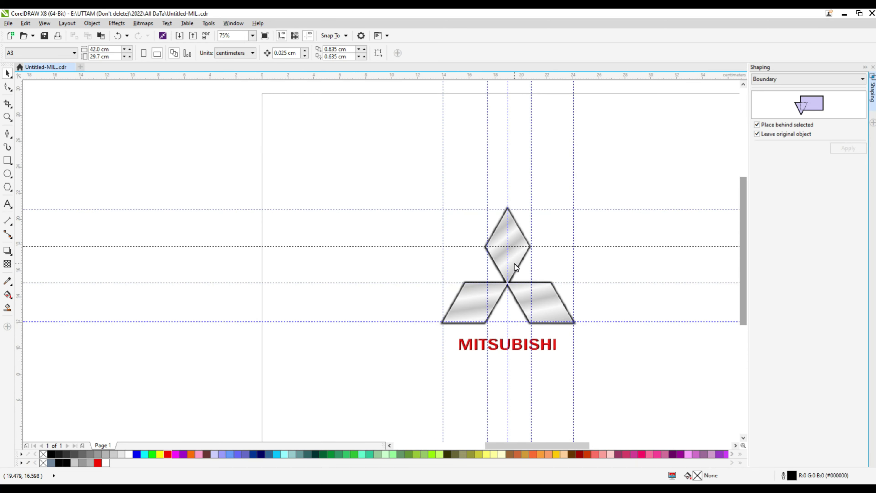
scroll(514, 270, up, 2)
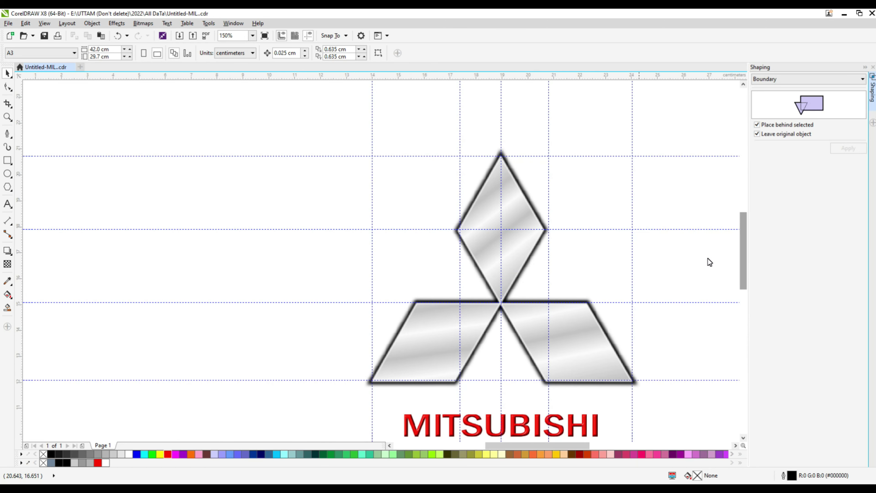
scroll(476, 252, down, 2)
scroll(483, 255, down, 2)
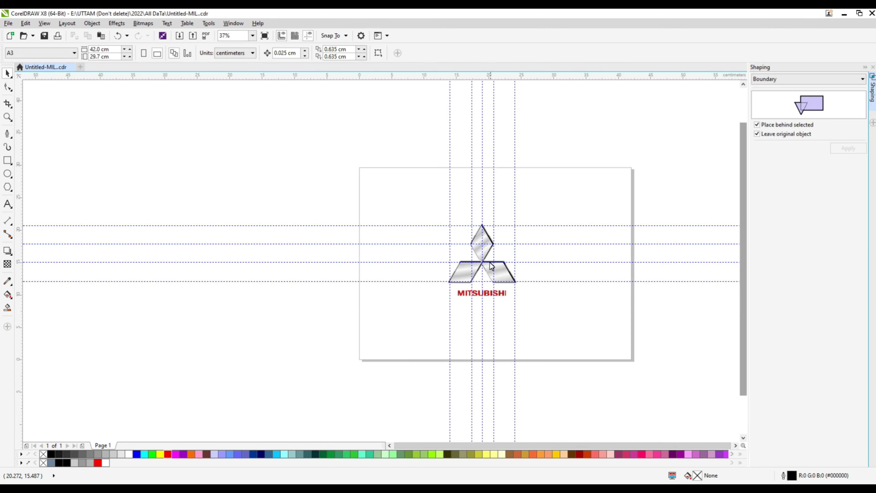
scroll(494, 257, up, 2)
scroll(496, 253, up, 2)
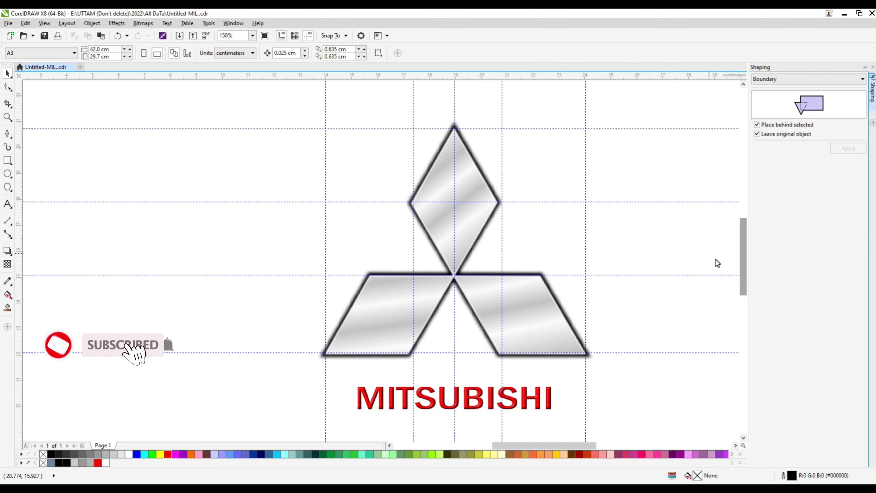
drag(743, 274, 744, 286)
scroll(524, 372, up, 2)
scroll(680, 284, down, 2)
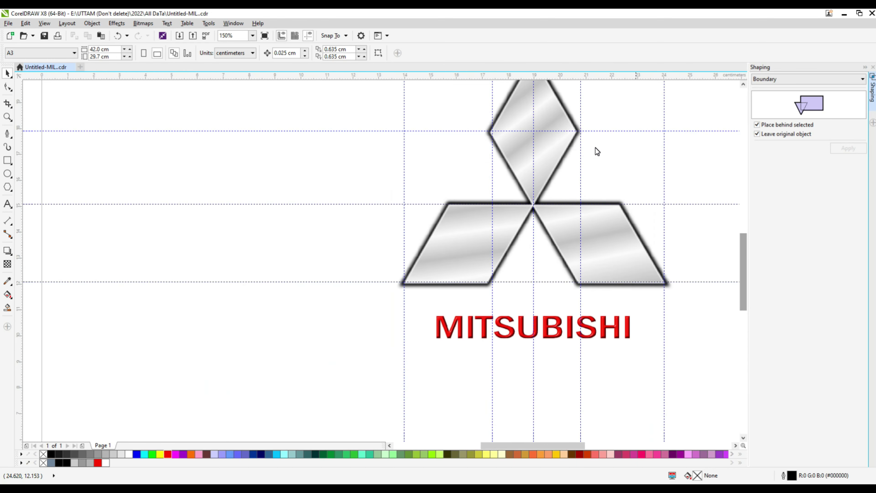
scroll(596, 151, down, 4)
scroll(577, 235, up, 2)
scroll(577, 234, up, 2)
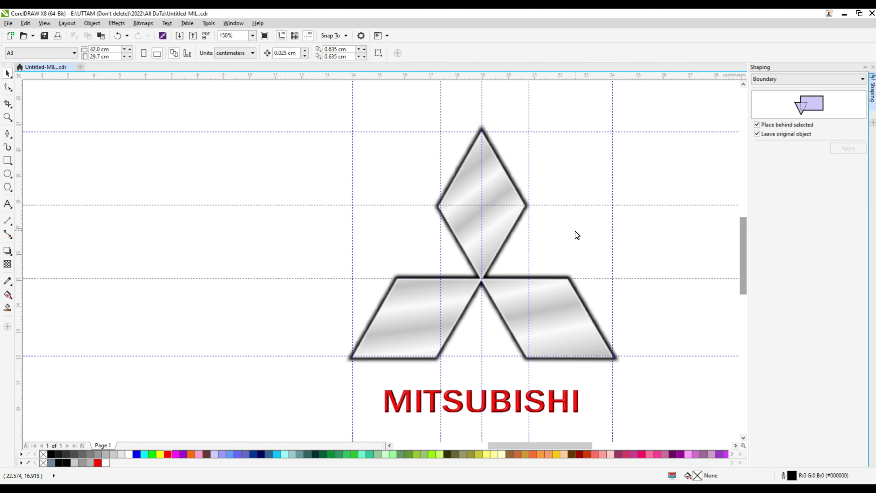
scroll(565, 252, up, 1)
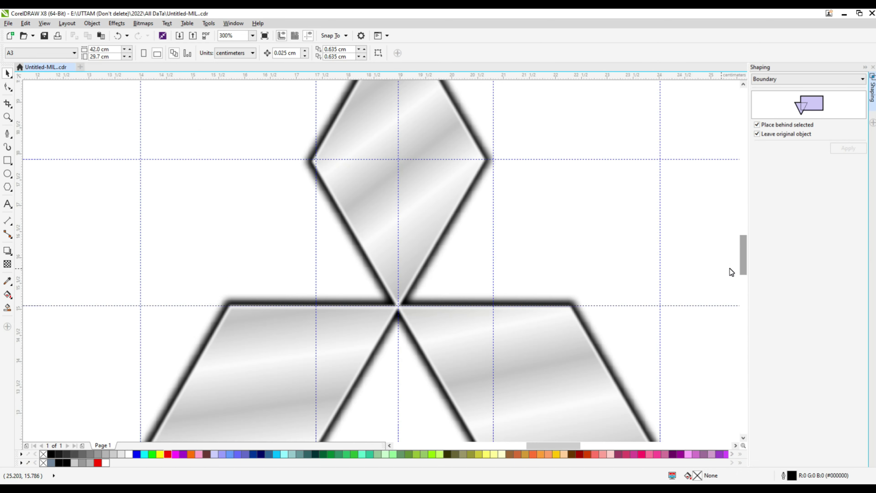
drag(744, 255, 744, 294)
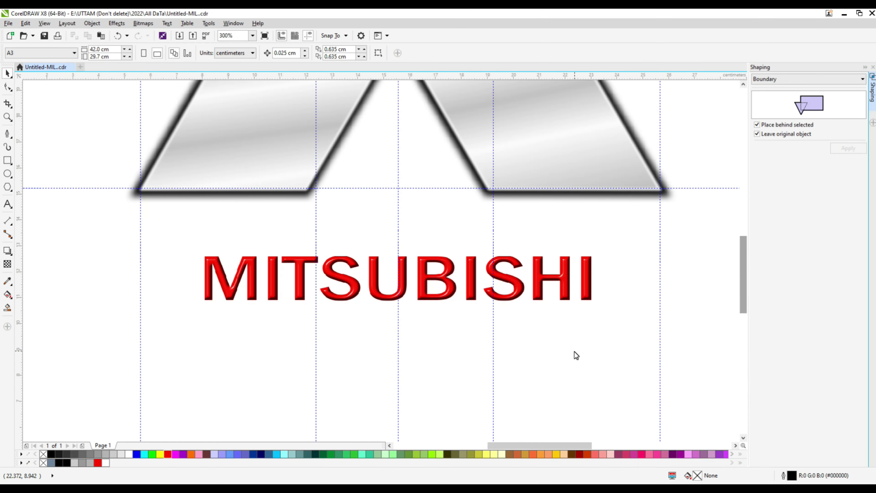
scroll(481, 337, down, 1)
scroll(501, 332, down, 1)
scroll(521, 325, down, 1)
scroll(522, 325, up, 1)
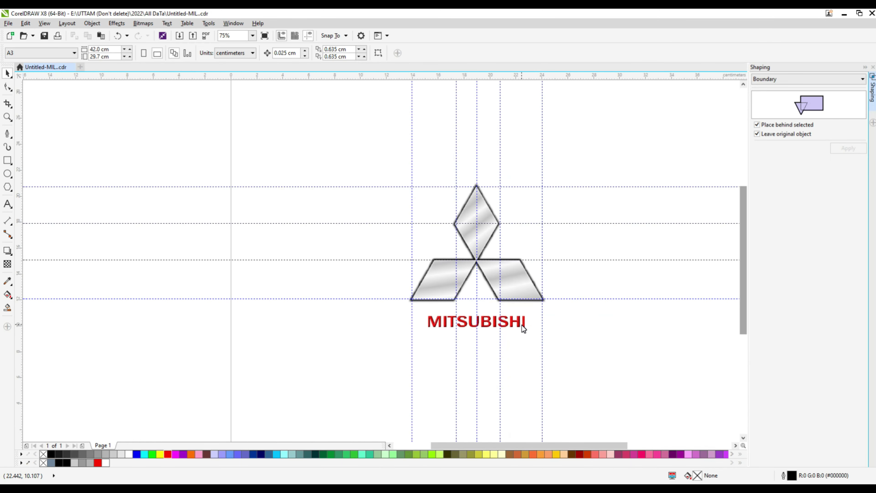
scroll(523, 313, up, 1)
scroll(473, 319, down, 1)
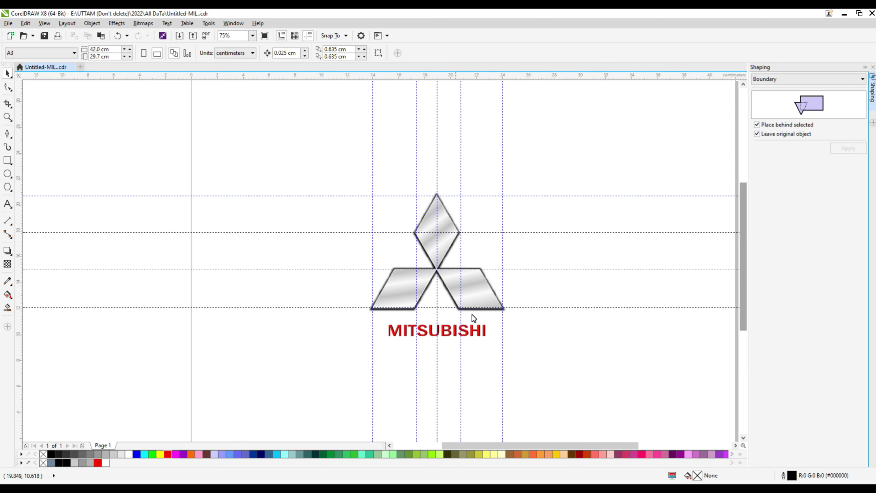
scroll(473, 317, up, 1)
drag(743, 301, 742, 294)
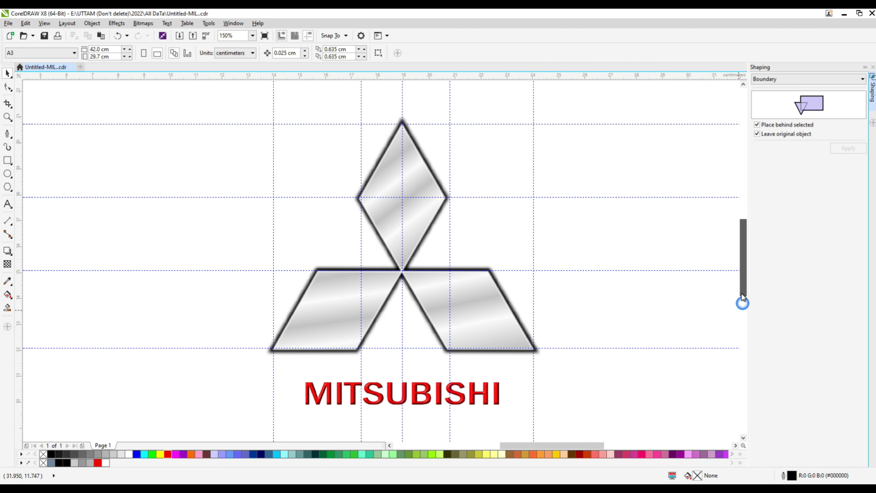
scroll(444, 330, down, 2)
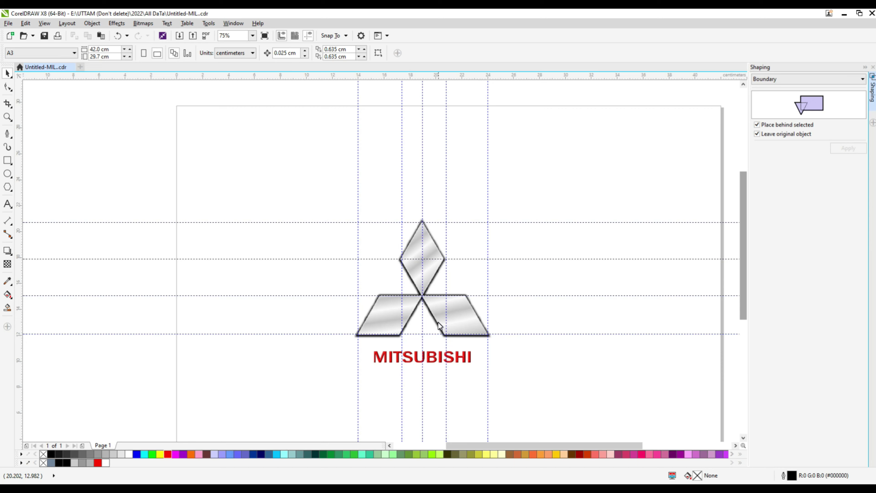
scroll(443, 332, down, 1)
scroll(443, 338, up, 1)
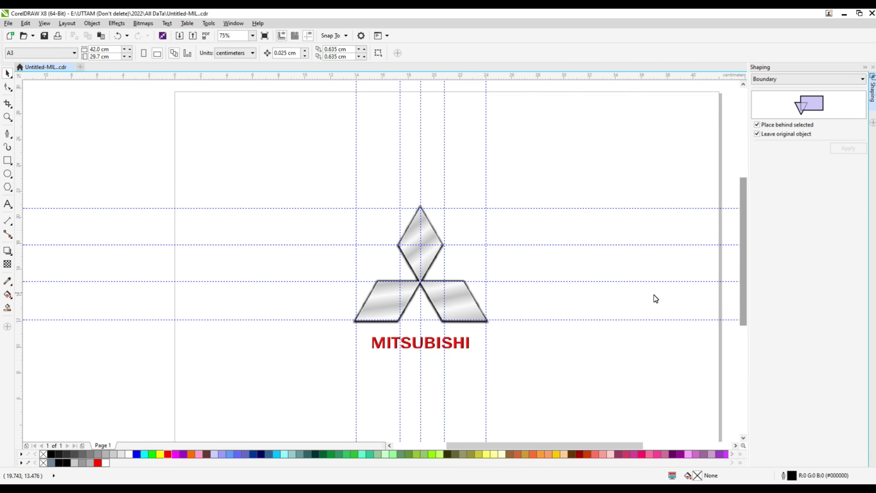
drag(745, 300, 745, 307)
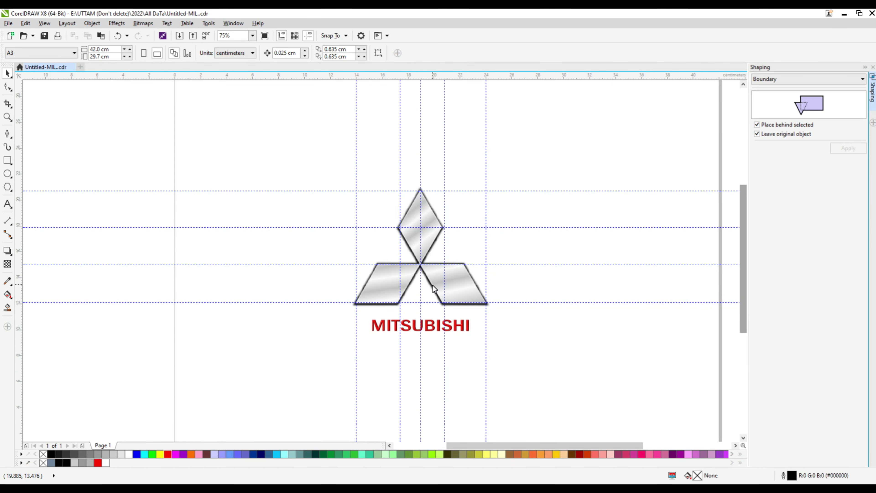
scroll(433, 284, up, 2)
drag(747, 295, 746, 292)
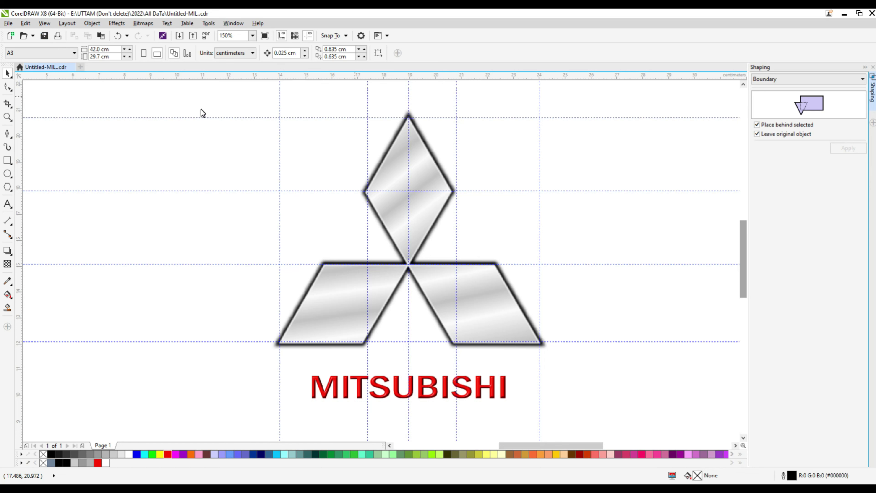
Save the logo document and delete the four horizontal guidelines across the diamonds.
key(ctrl+s)
click(662, 341)
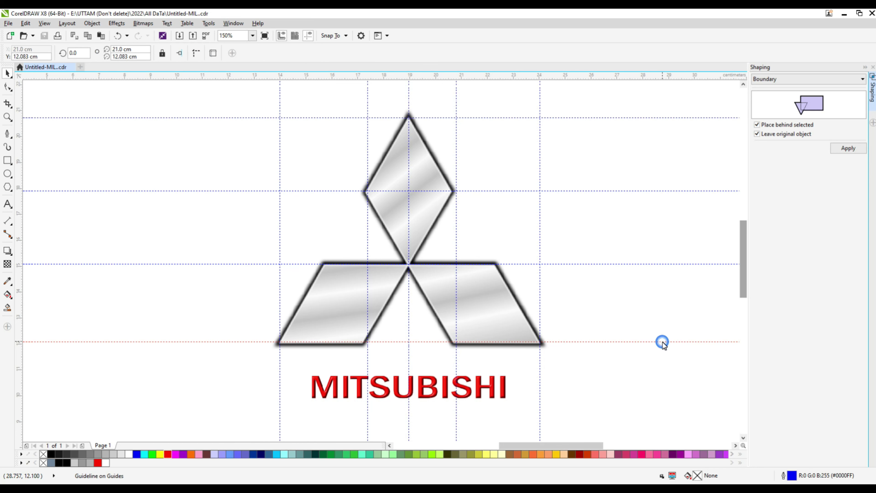
key(Delete)
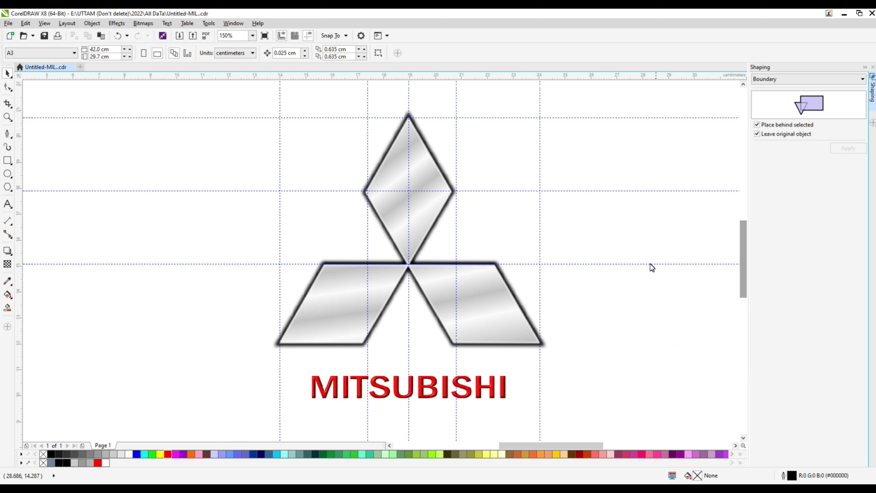
click(649, 265)
key(Delete)
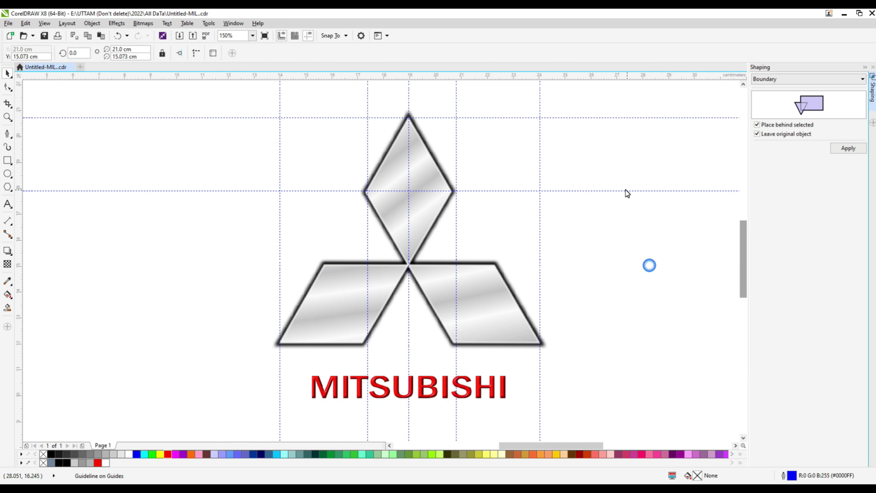
click(625, 191)
key(Delete)
click(574, 118)
key(Delete)
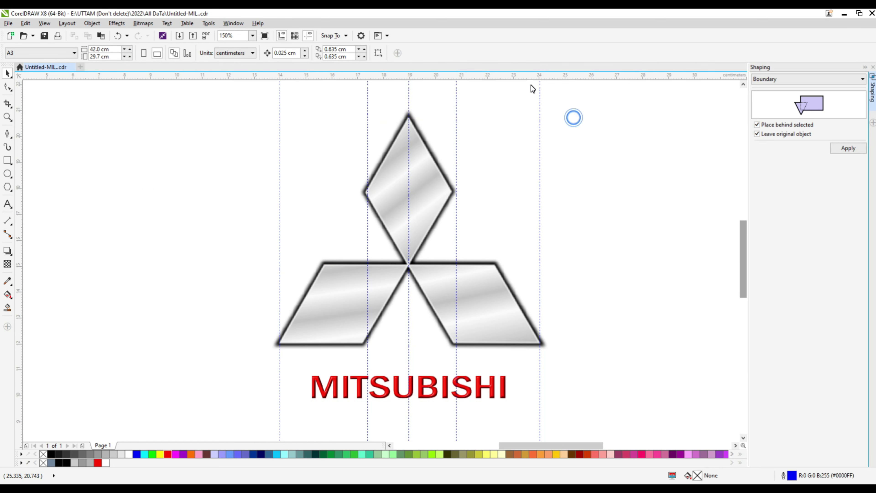
Delete the five vertical guidelines so no guides remain on the page.
click(540, 86)
key(Delete)
click(457, 87)
key(Delete)
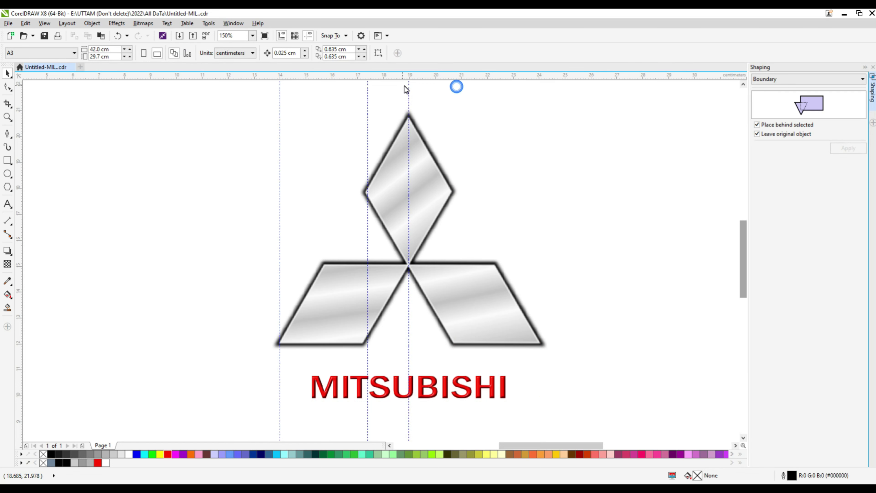
click(408, 85)
key(Delete)
click(368, 86)
key(Delete)
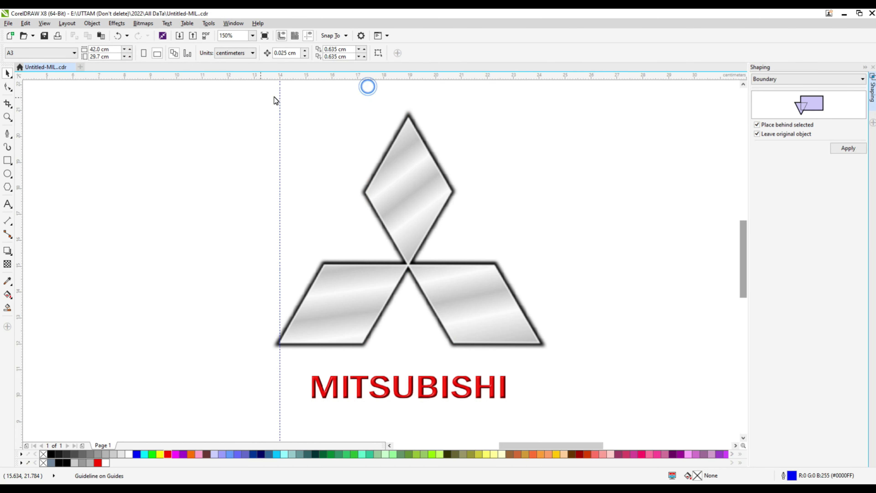
click(280, 96)
key(Delete)
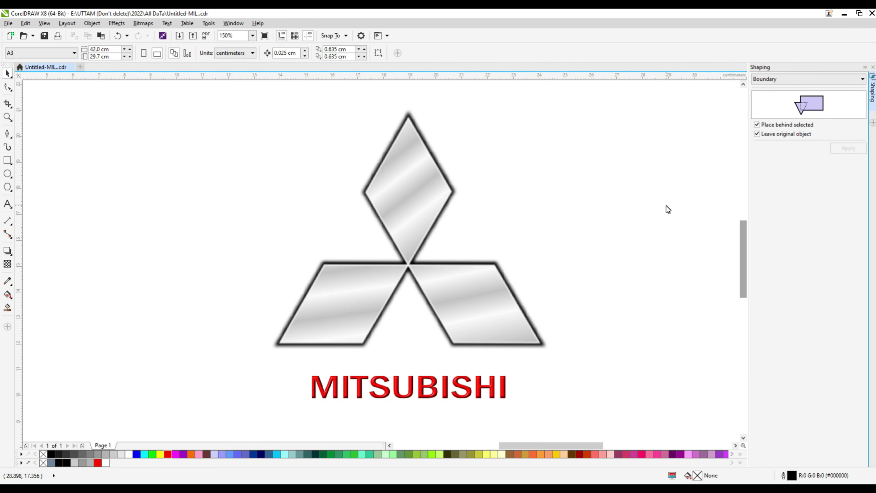